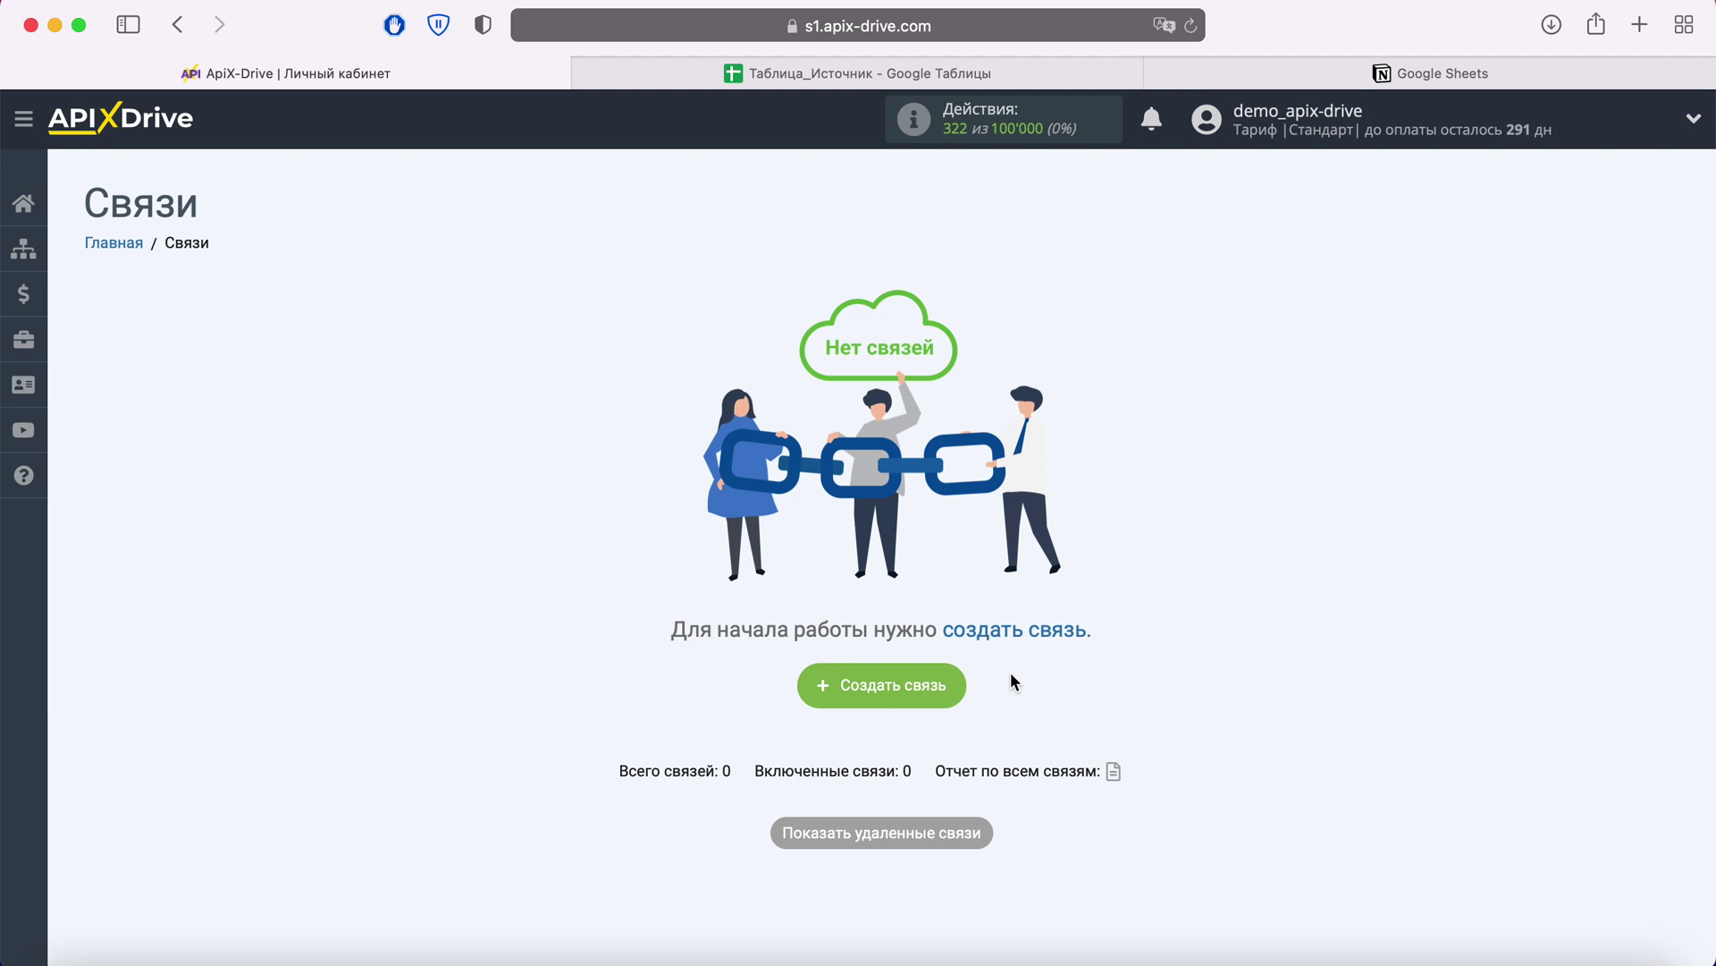
# - Create a new connection with Google Sheets as the source system
pyautogui.click(957, 691)
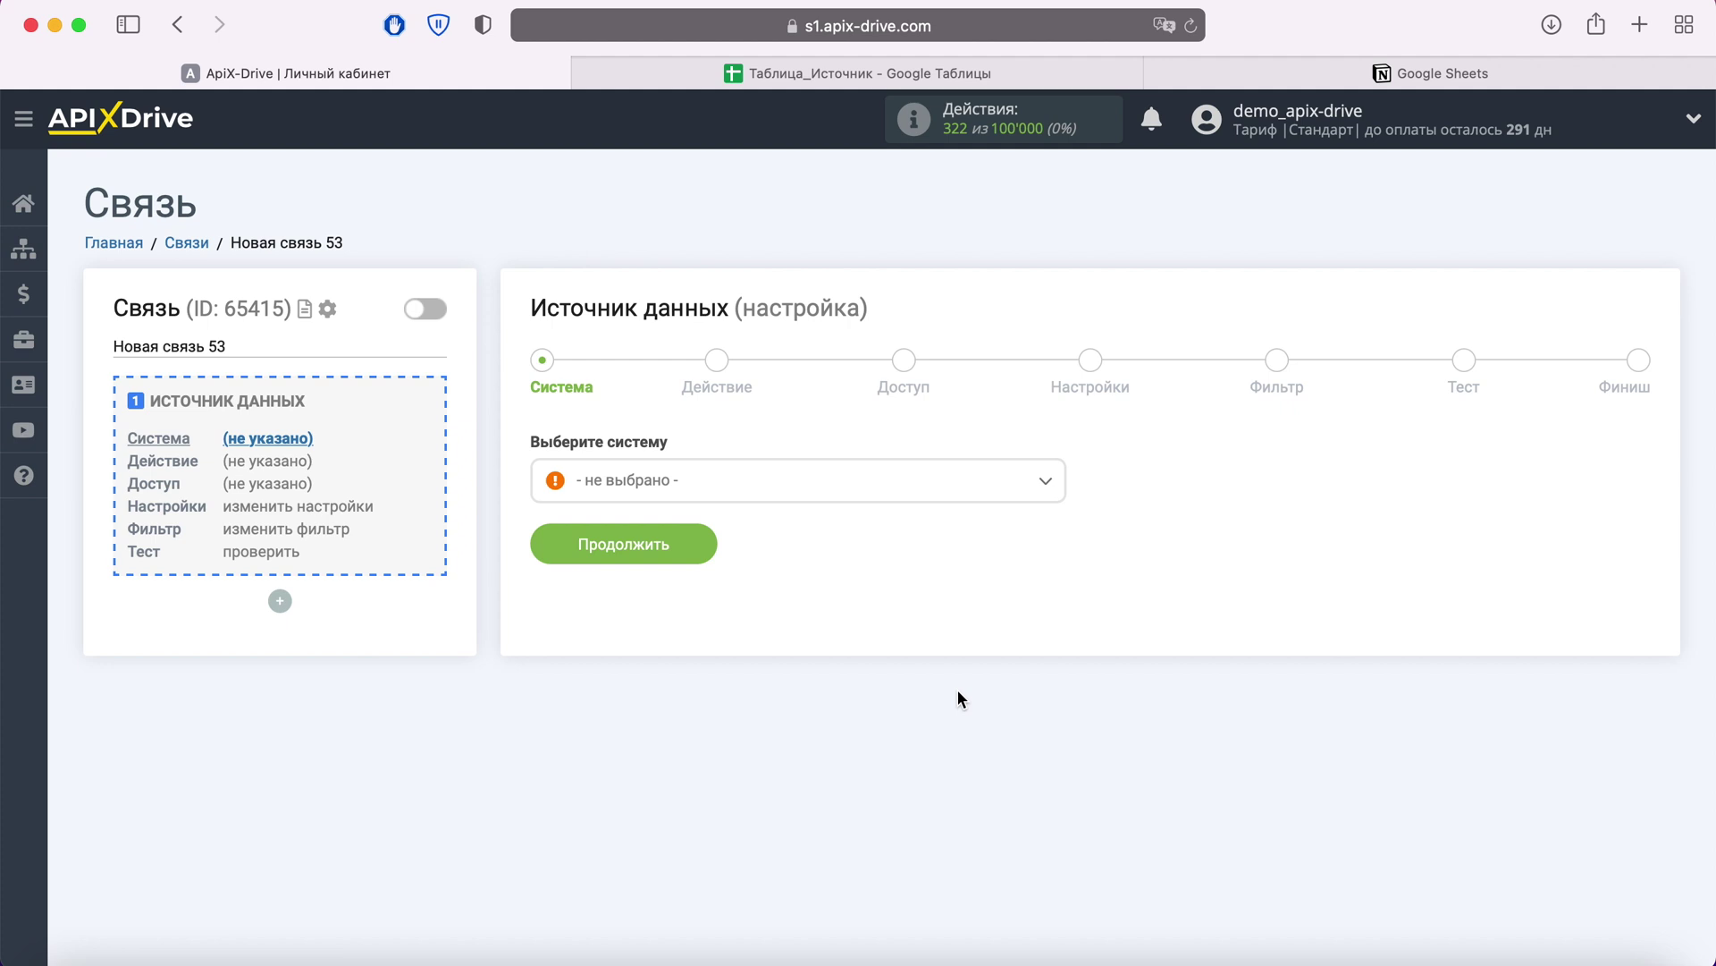
pyautogui.click(962, 492)
pyautogui.scroll(-2, 942, 644)
pyautogui.scroll(-10, 945, 643)
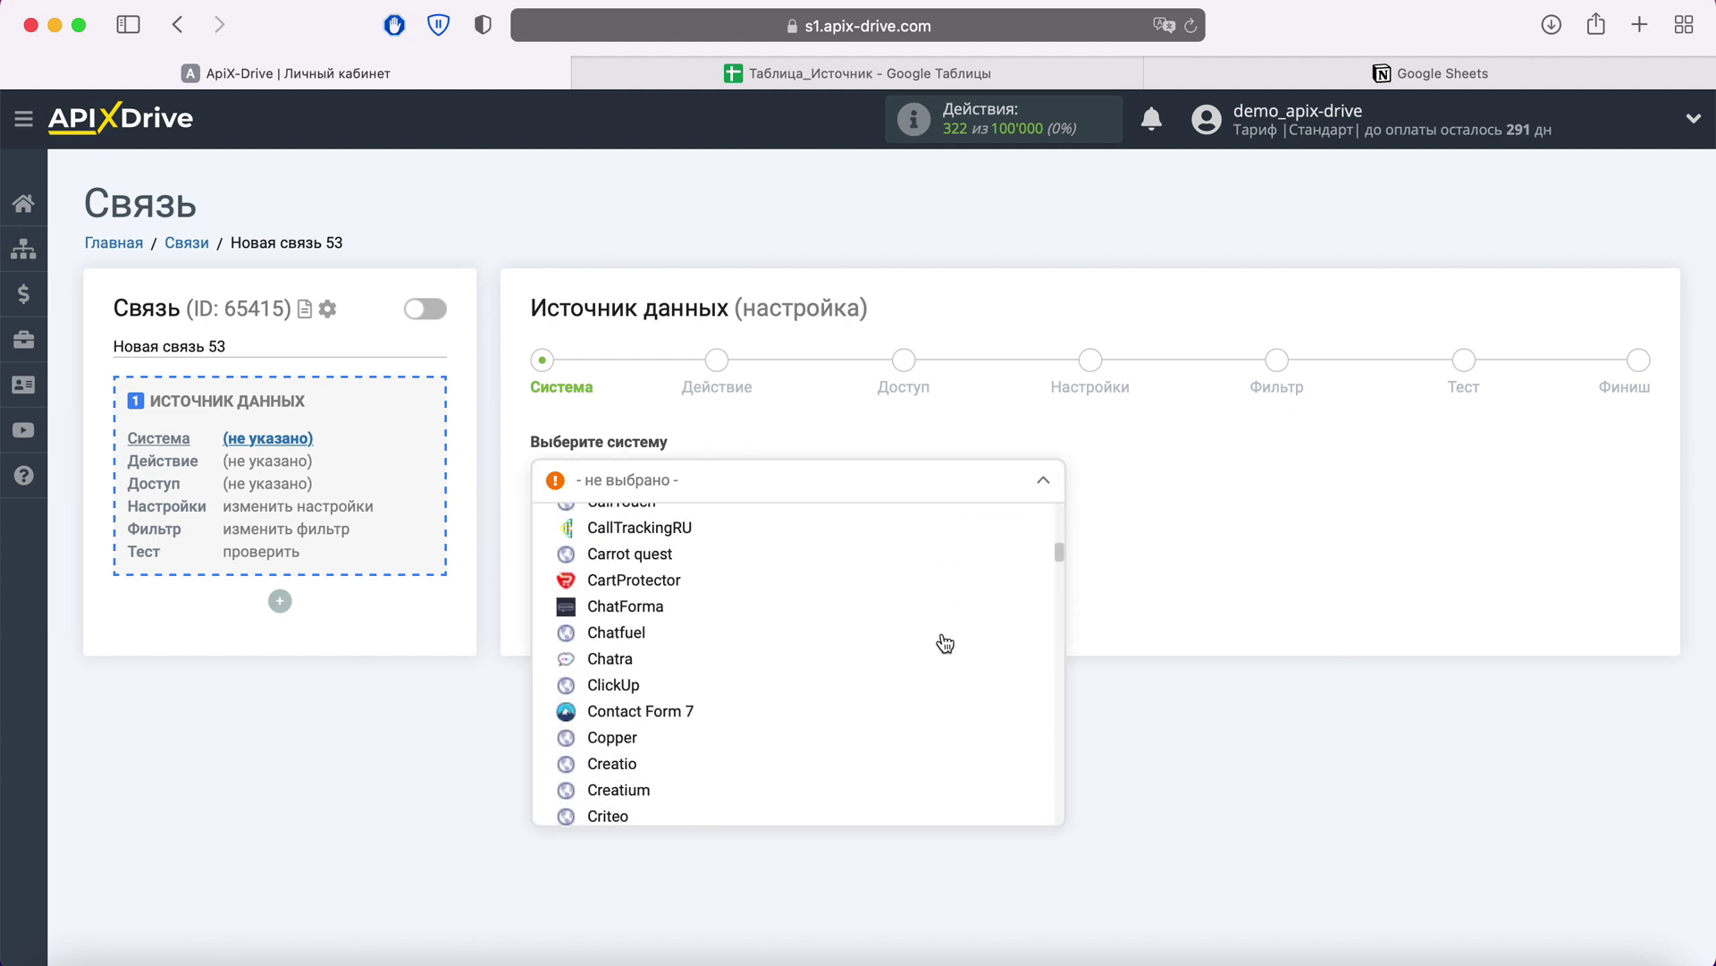
pyautogui.scroll(-5, 943, 640)
pyautogui.scroll(-3, 943, 640)
pyautogui.click(610, 704)
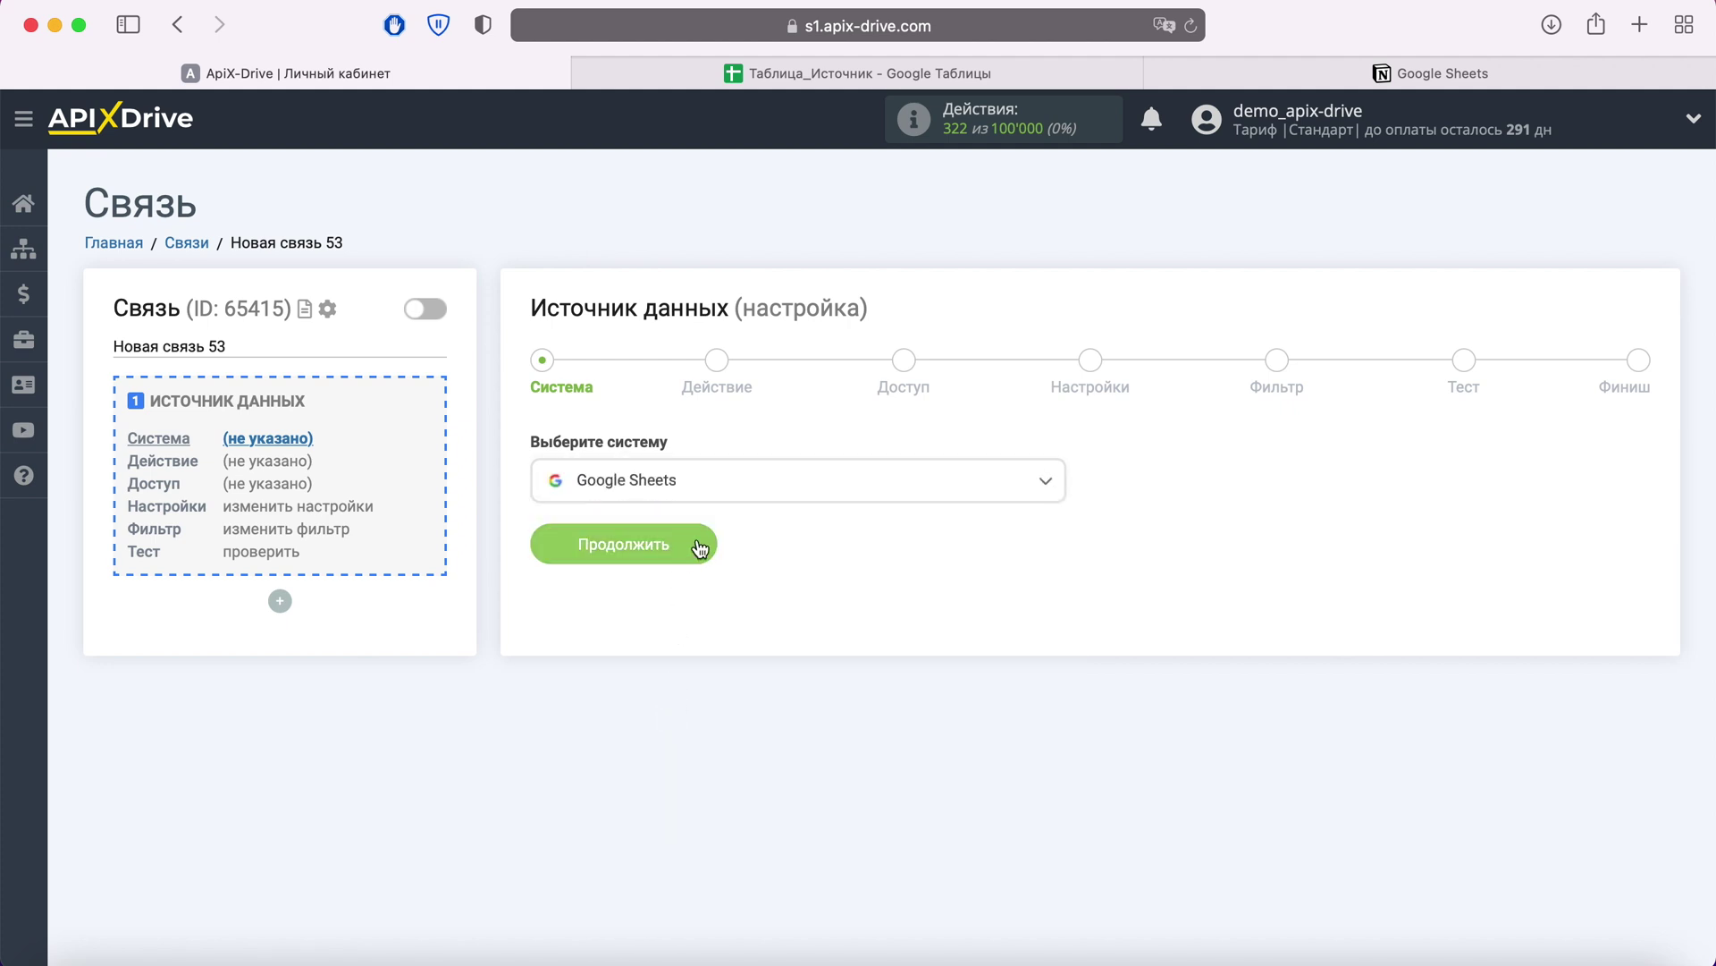
pyautogui.click(699, 547)
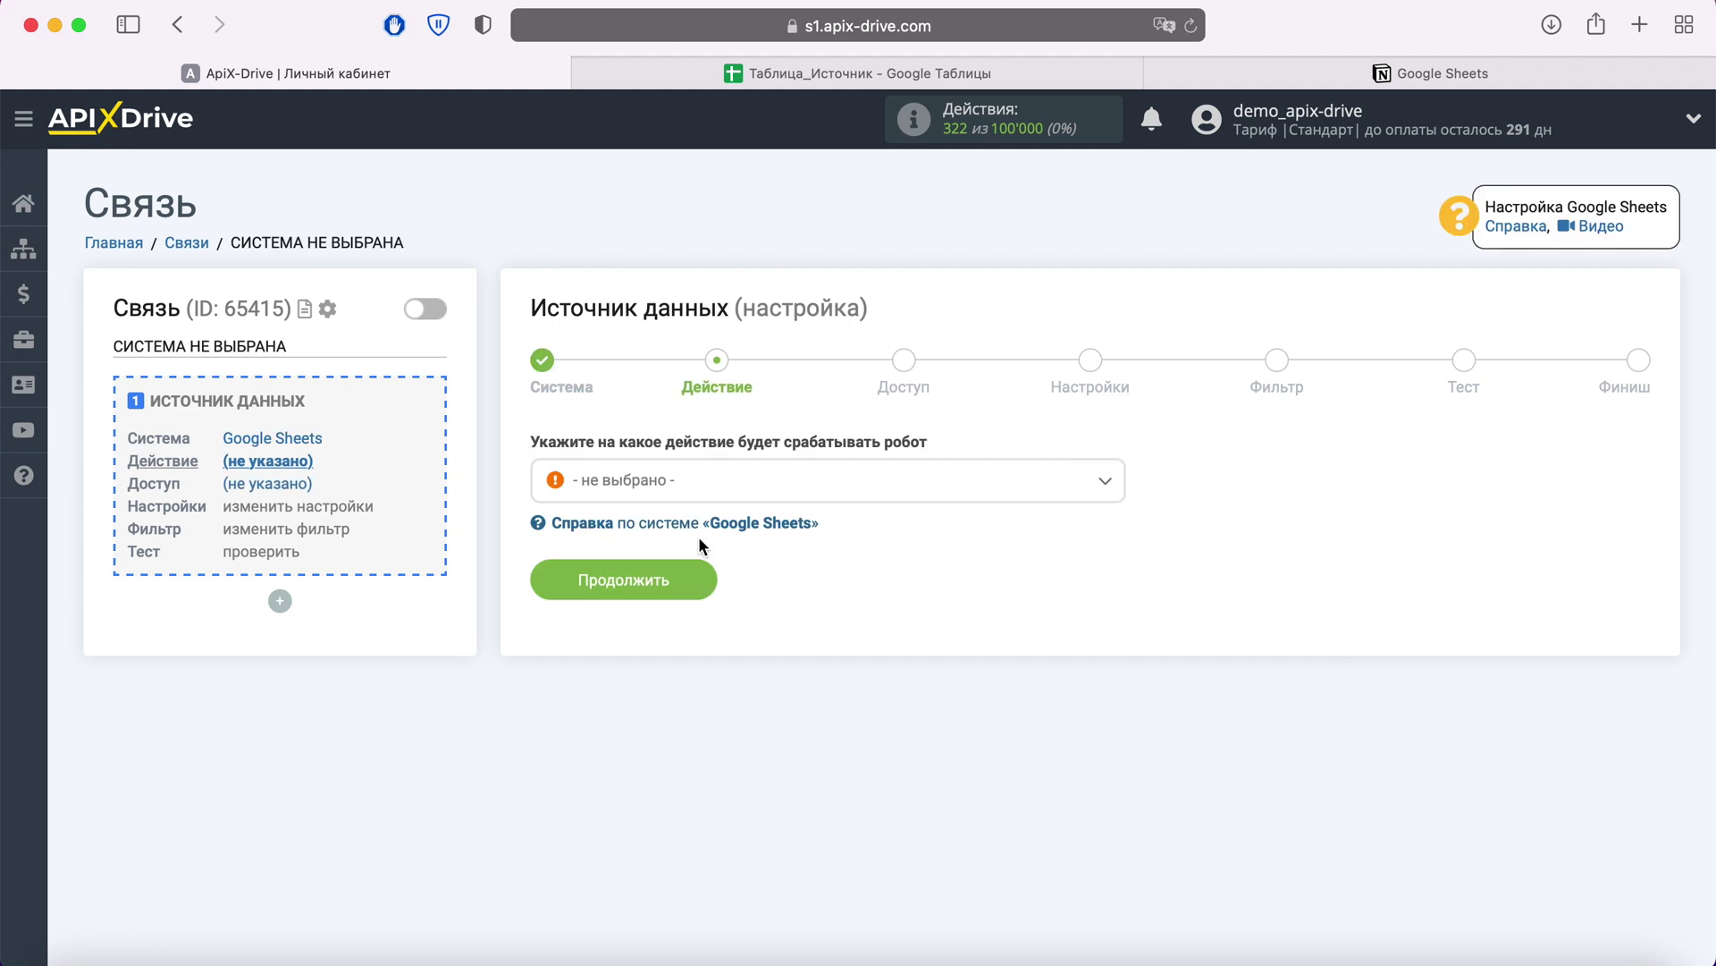
# - Set the source action to Загрузить строки (новые) and continue to account access
pyautogui.click(756, 497)
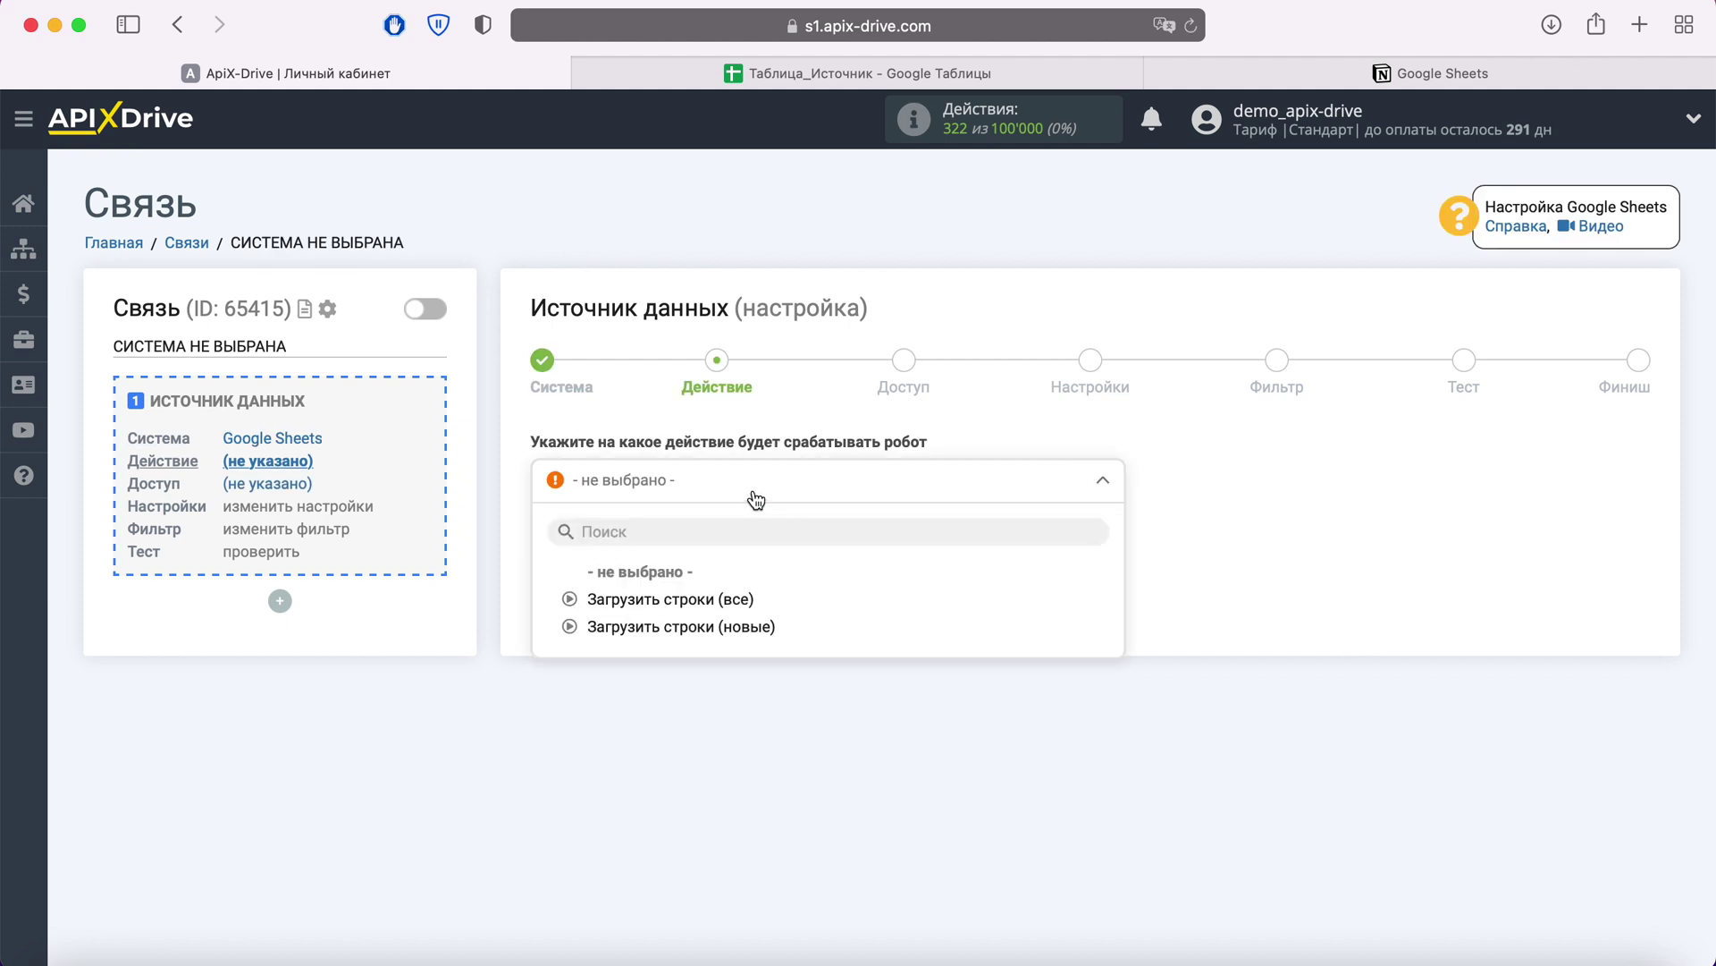
pyautogui.click(747, 626)
pyautogui.click(709, 583)
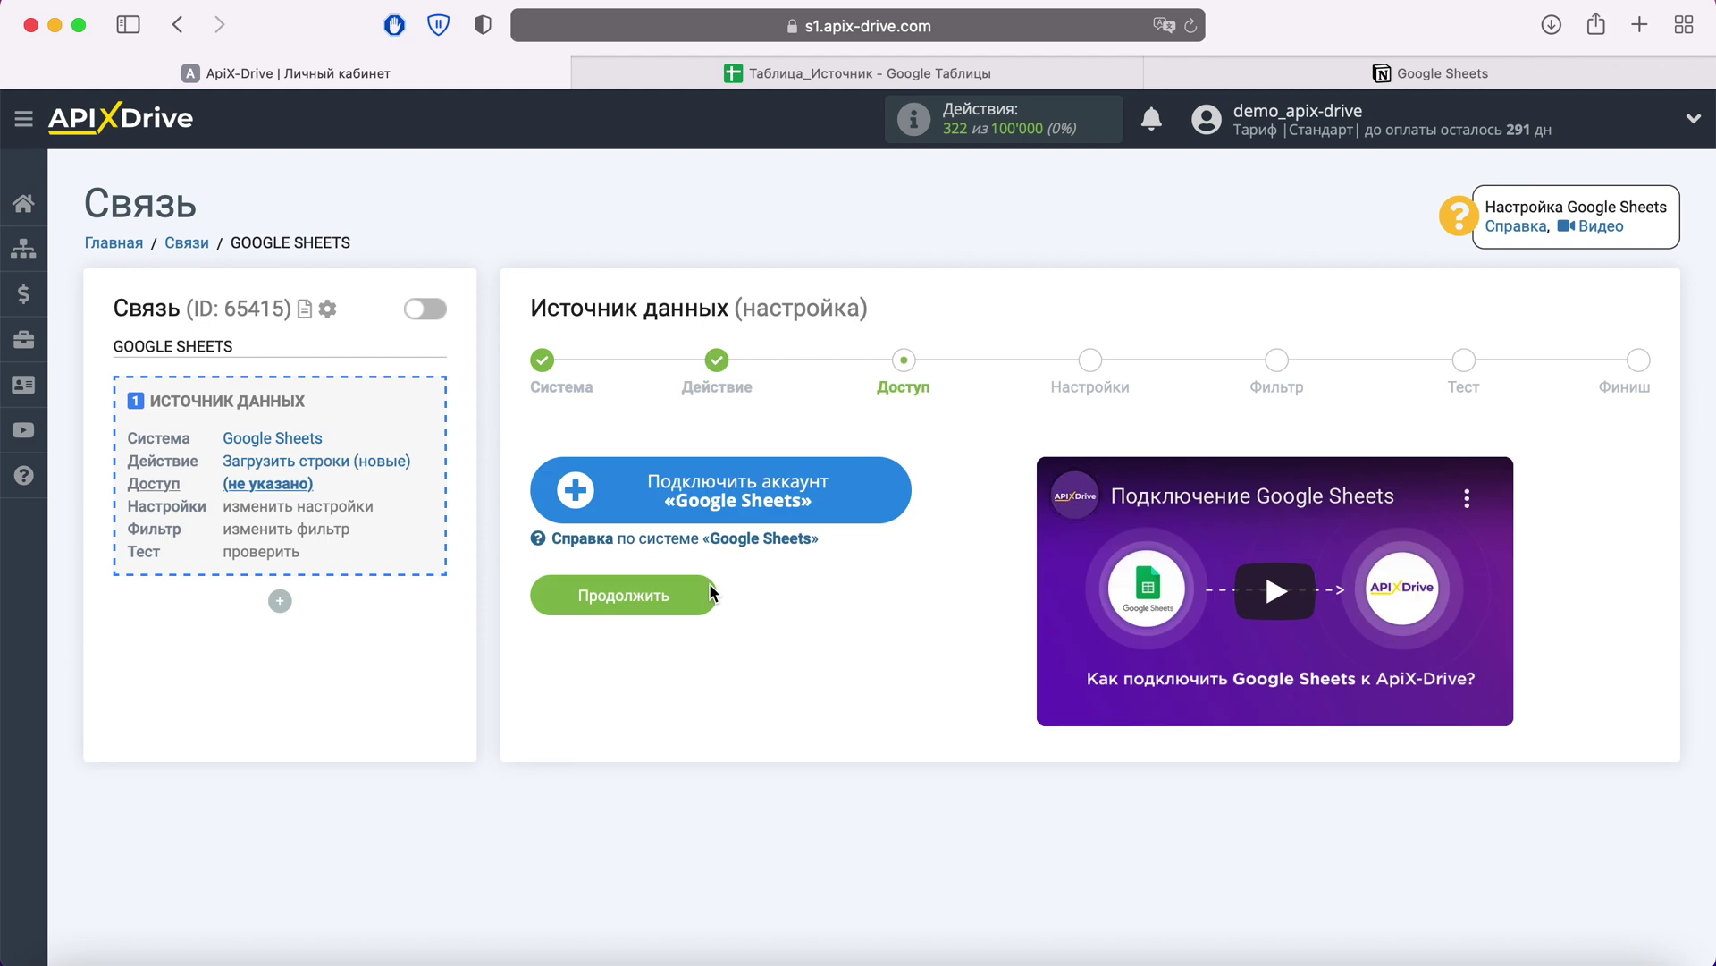
# - Sign in to Google with the saved account and password, and allow ApiX-Drive access
pyautogui.click(897, 491)
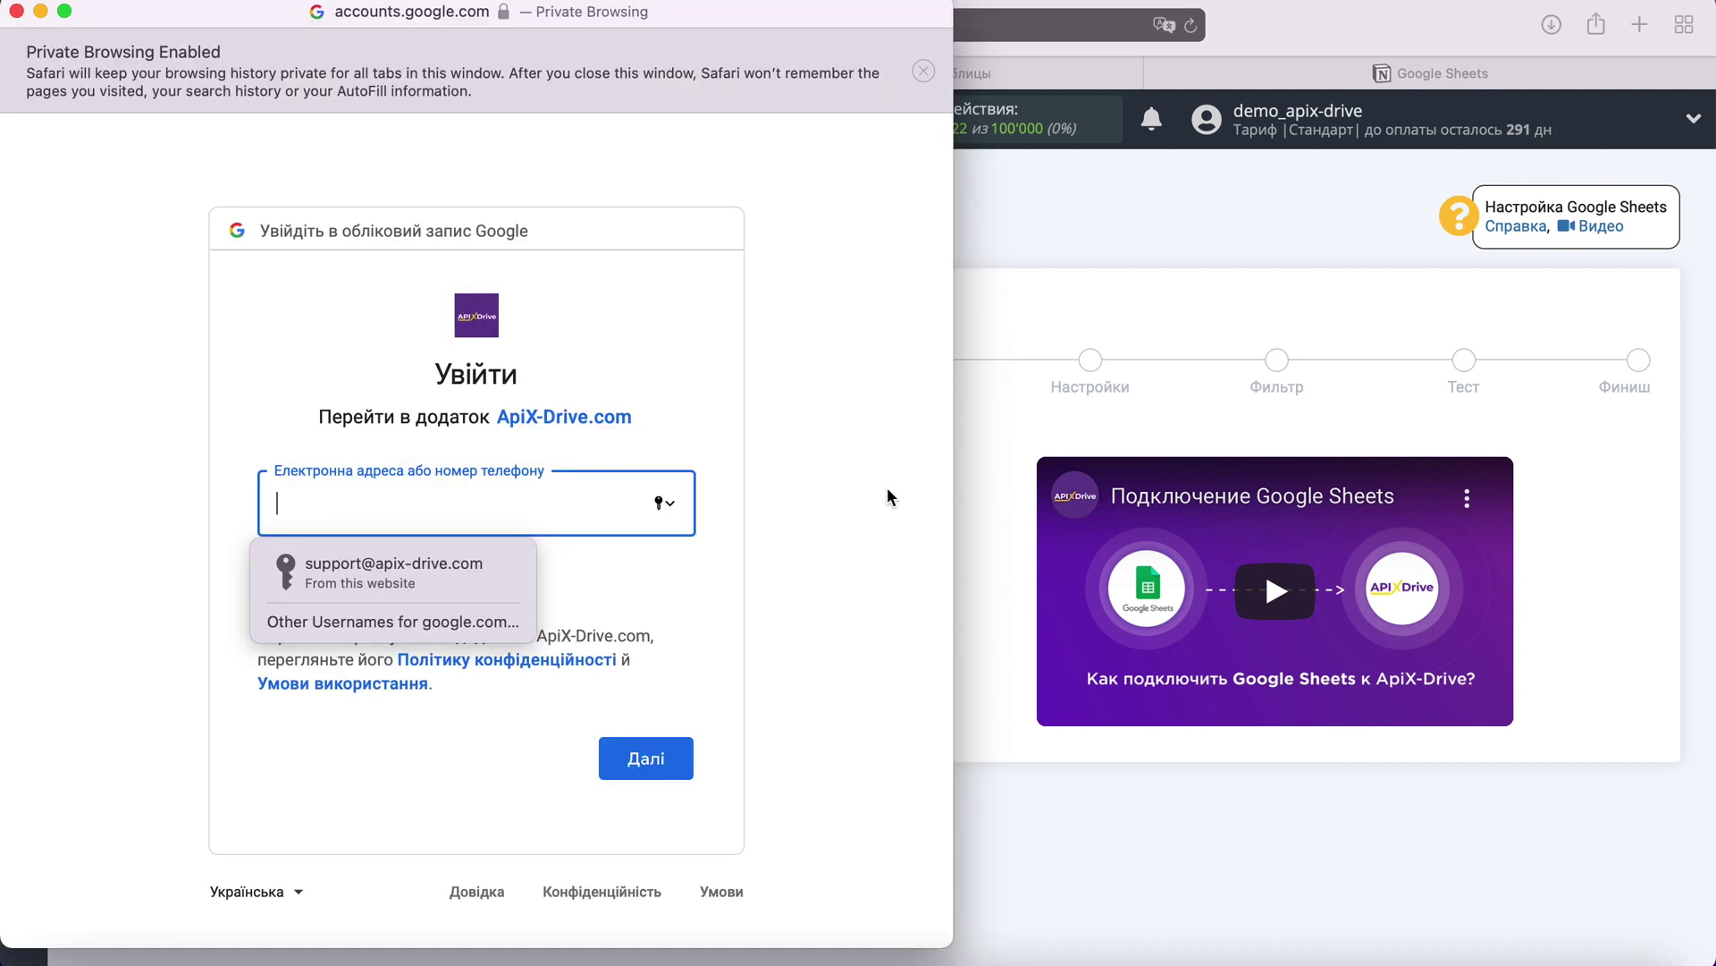
pyautogui.click(485, 566)
pyautogui.click(659, 756)
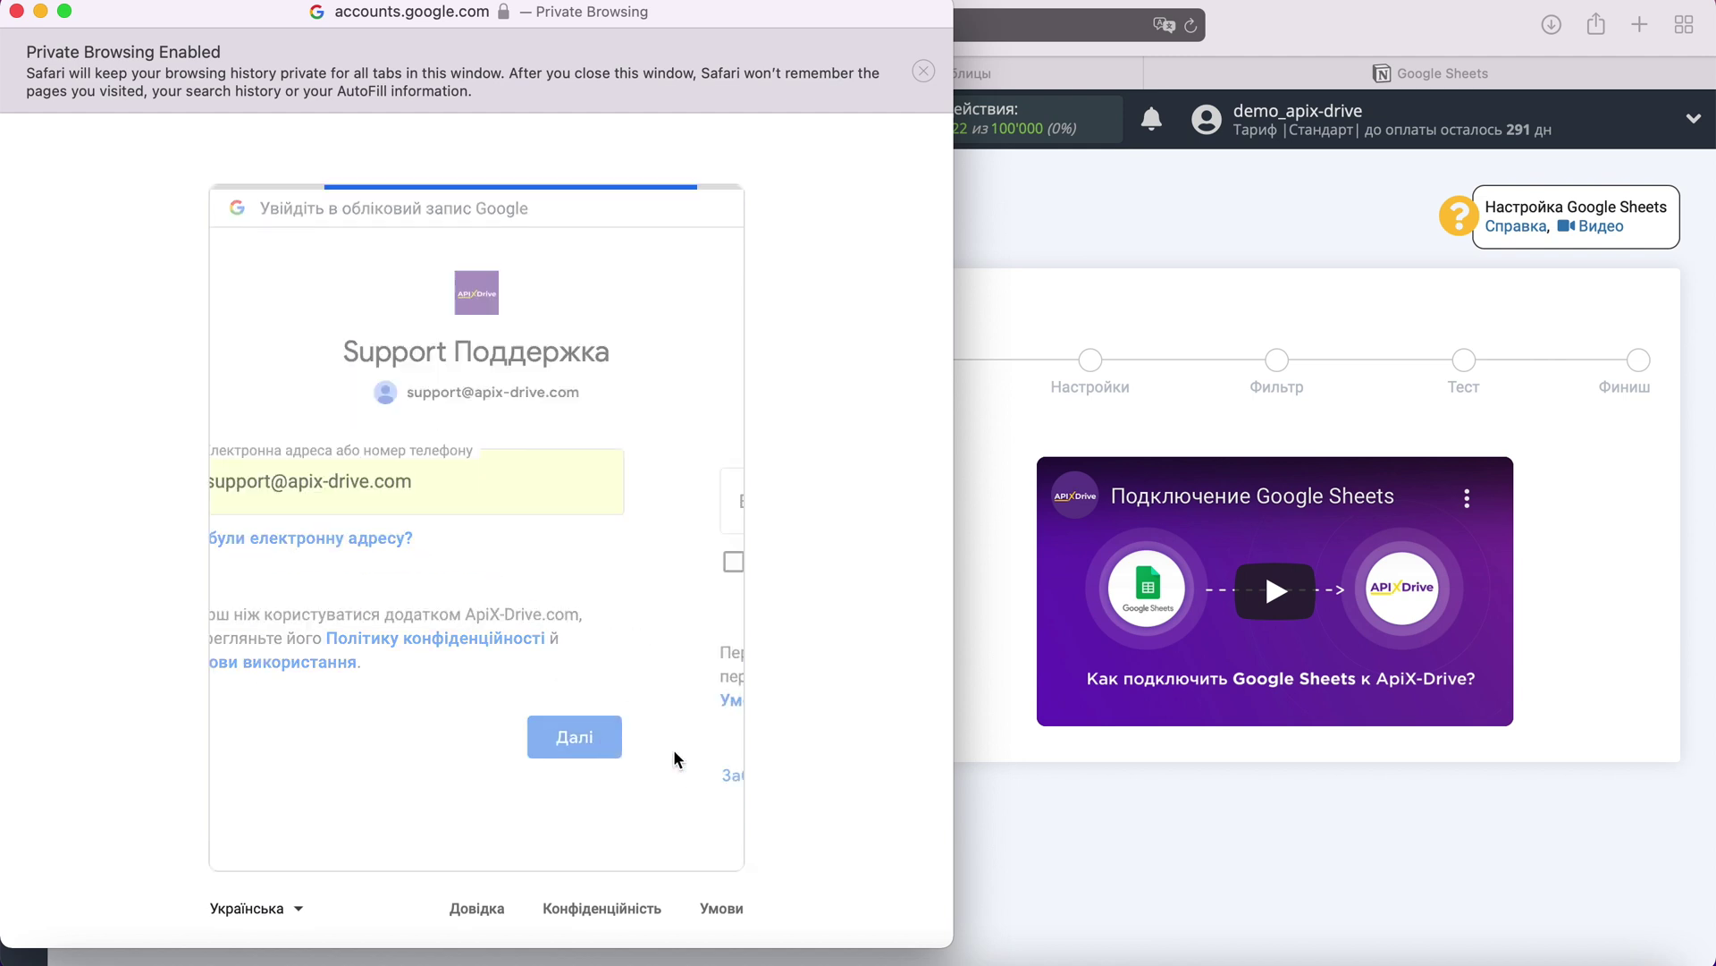
pyautogui.click(375, 569)
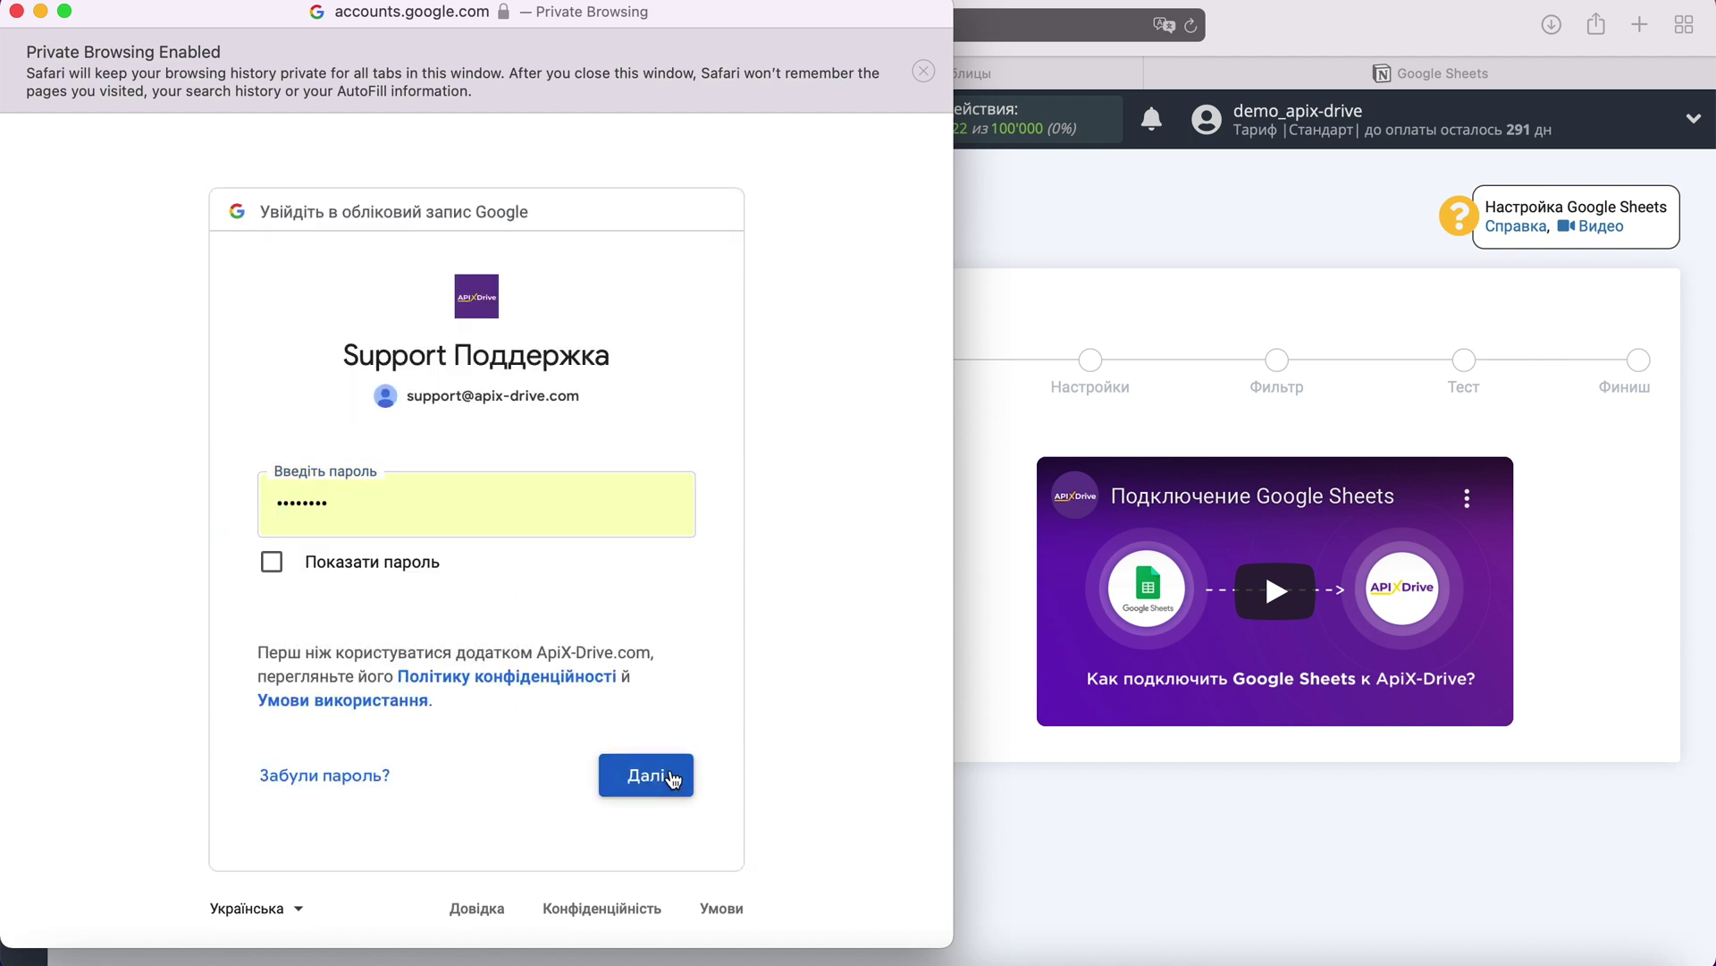
pyautogui.click(672, 778)
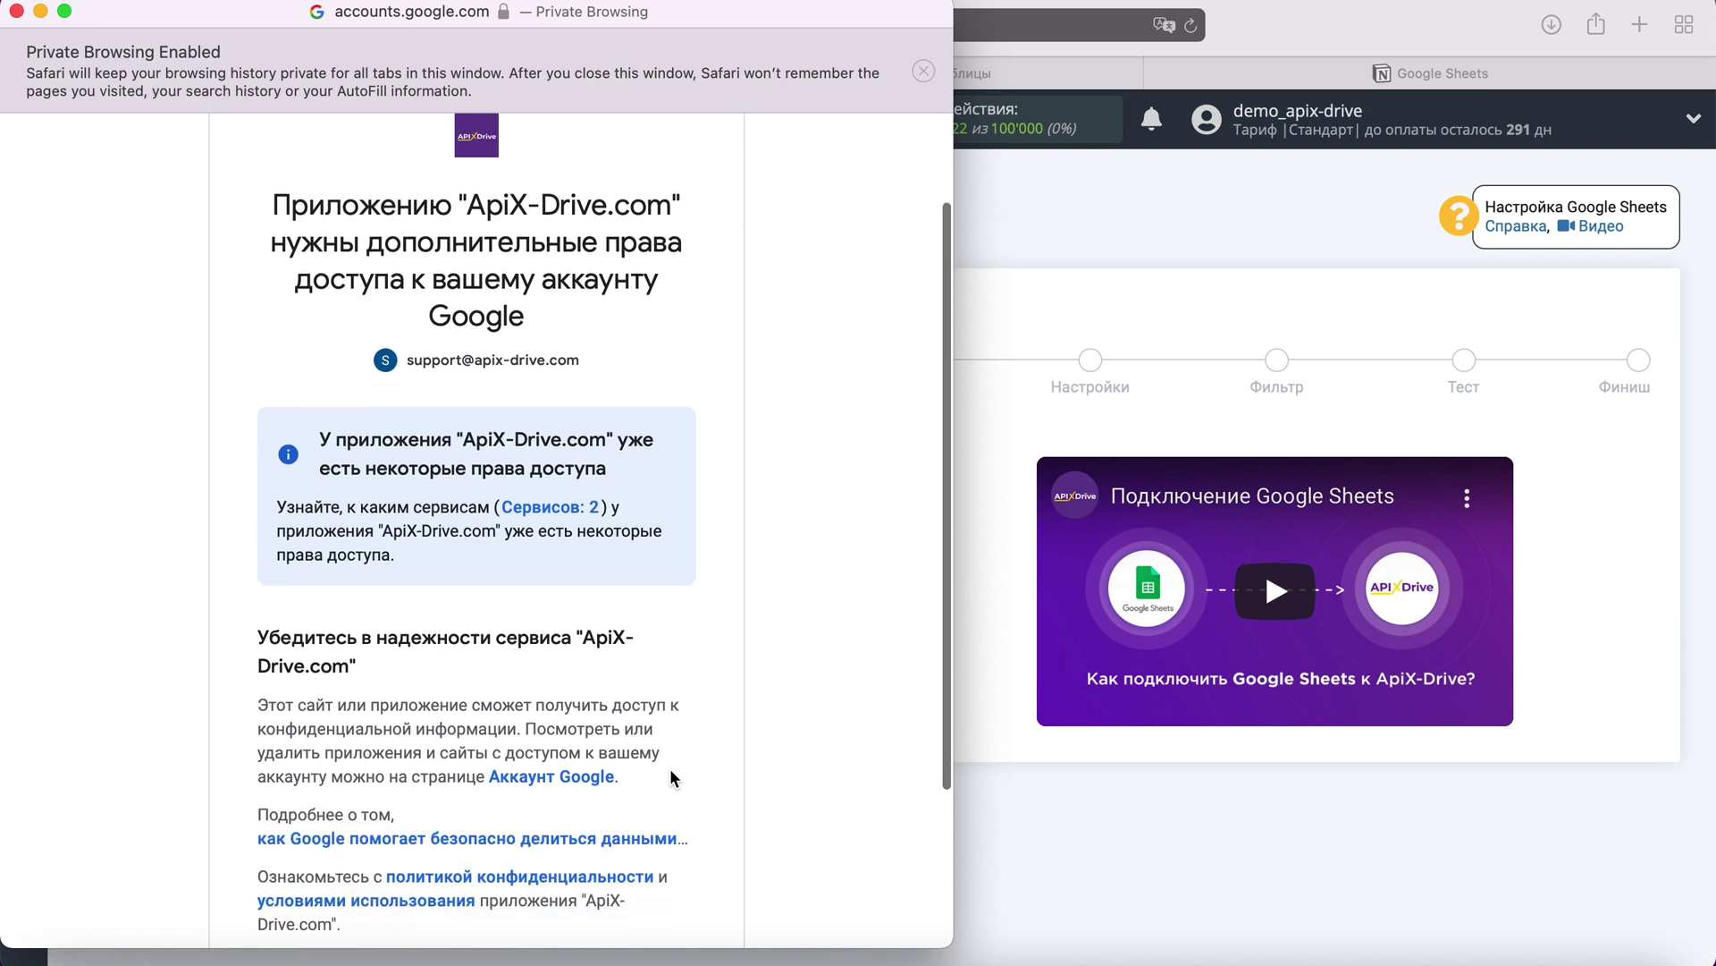
pyautogui.scroll(-5, 668, 768)
pyautogui.click(630, 770)
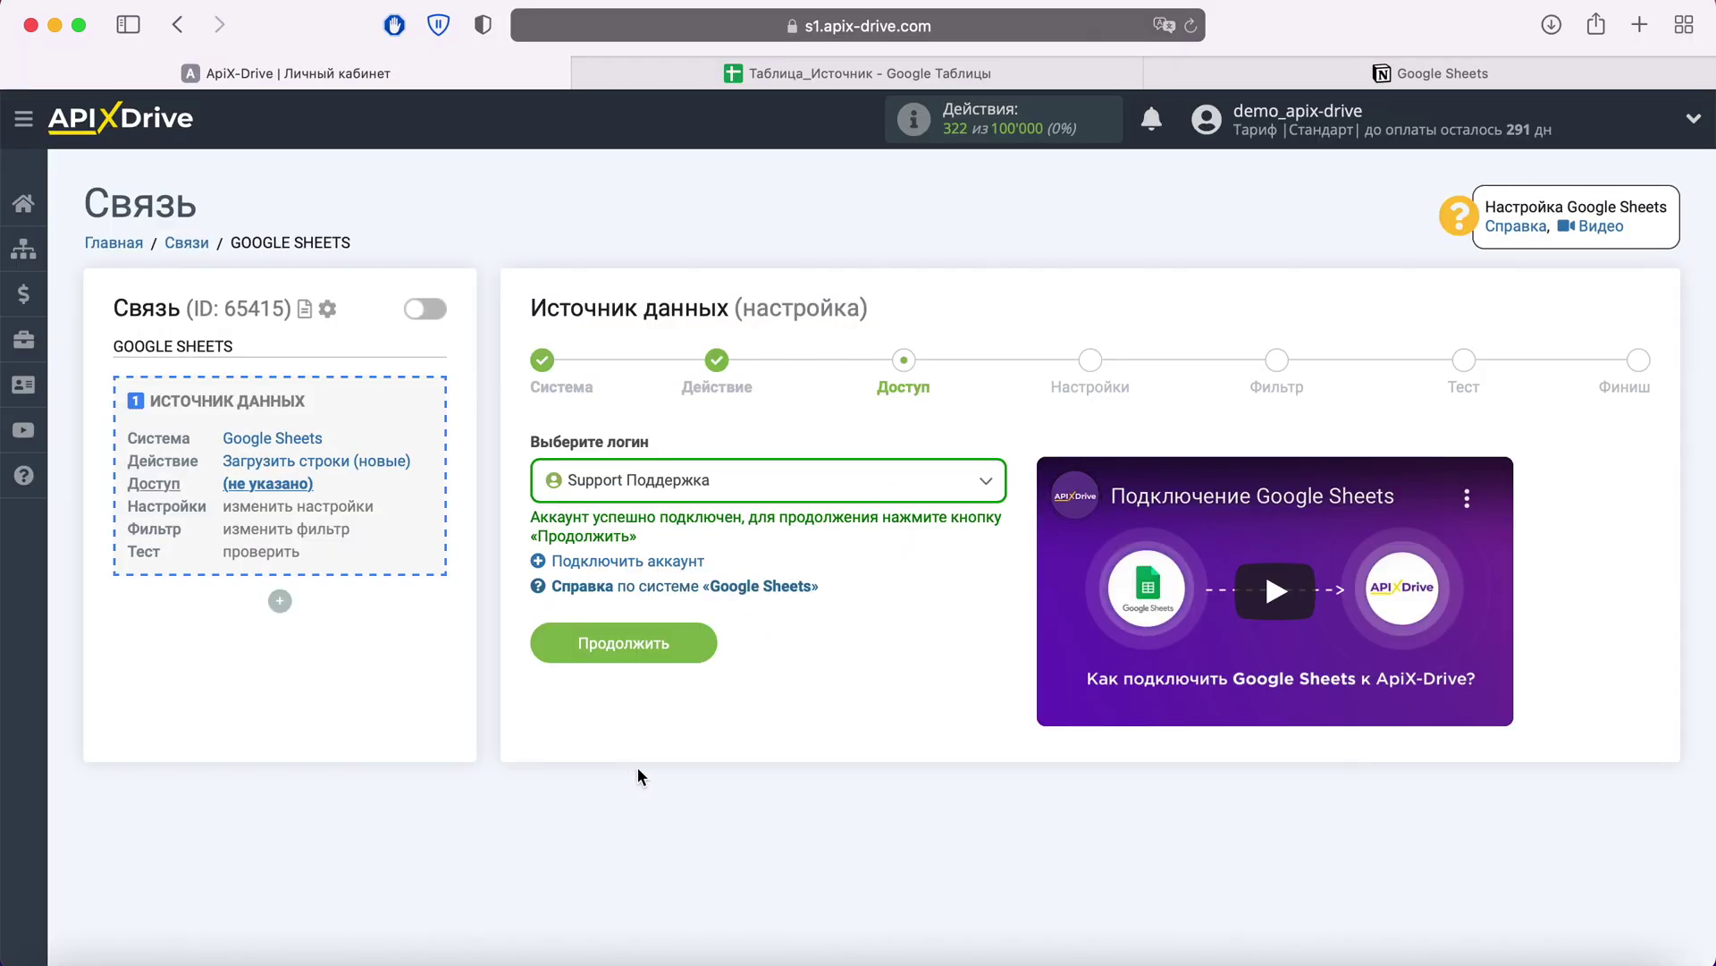
# - Use the connected Google account with file Таблица_Источник and sheet Источник
pyautogui.click(958, 502)
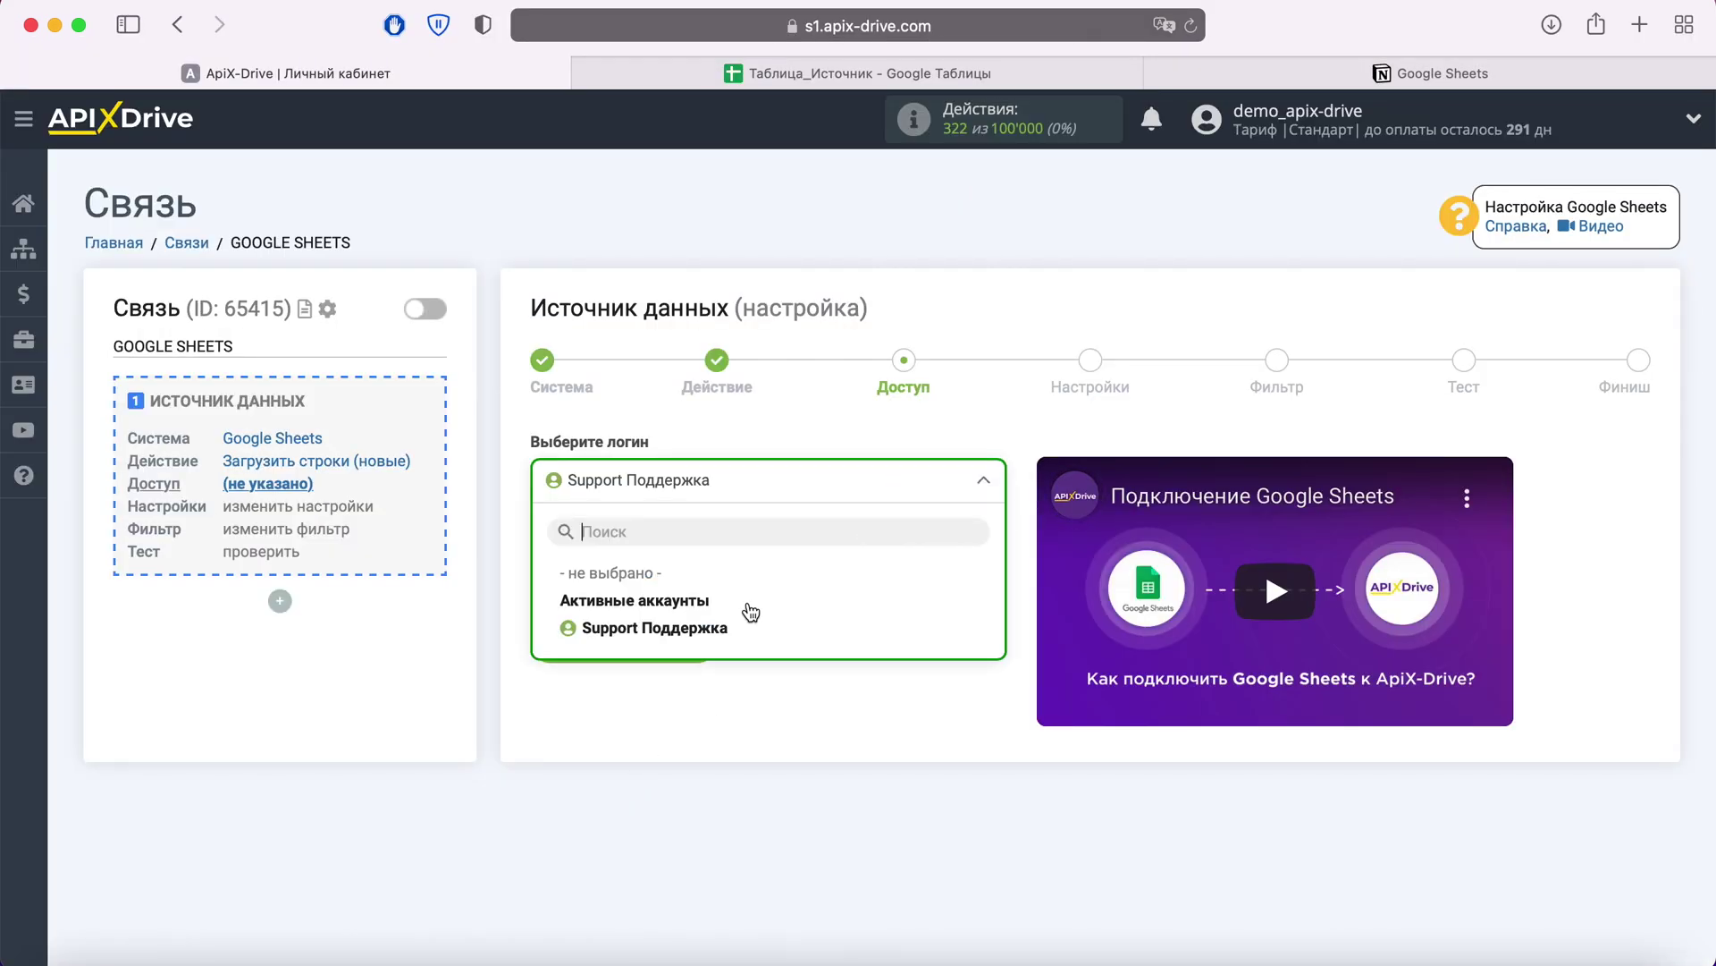
pyautogui.click(702, 628)
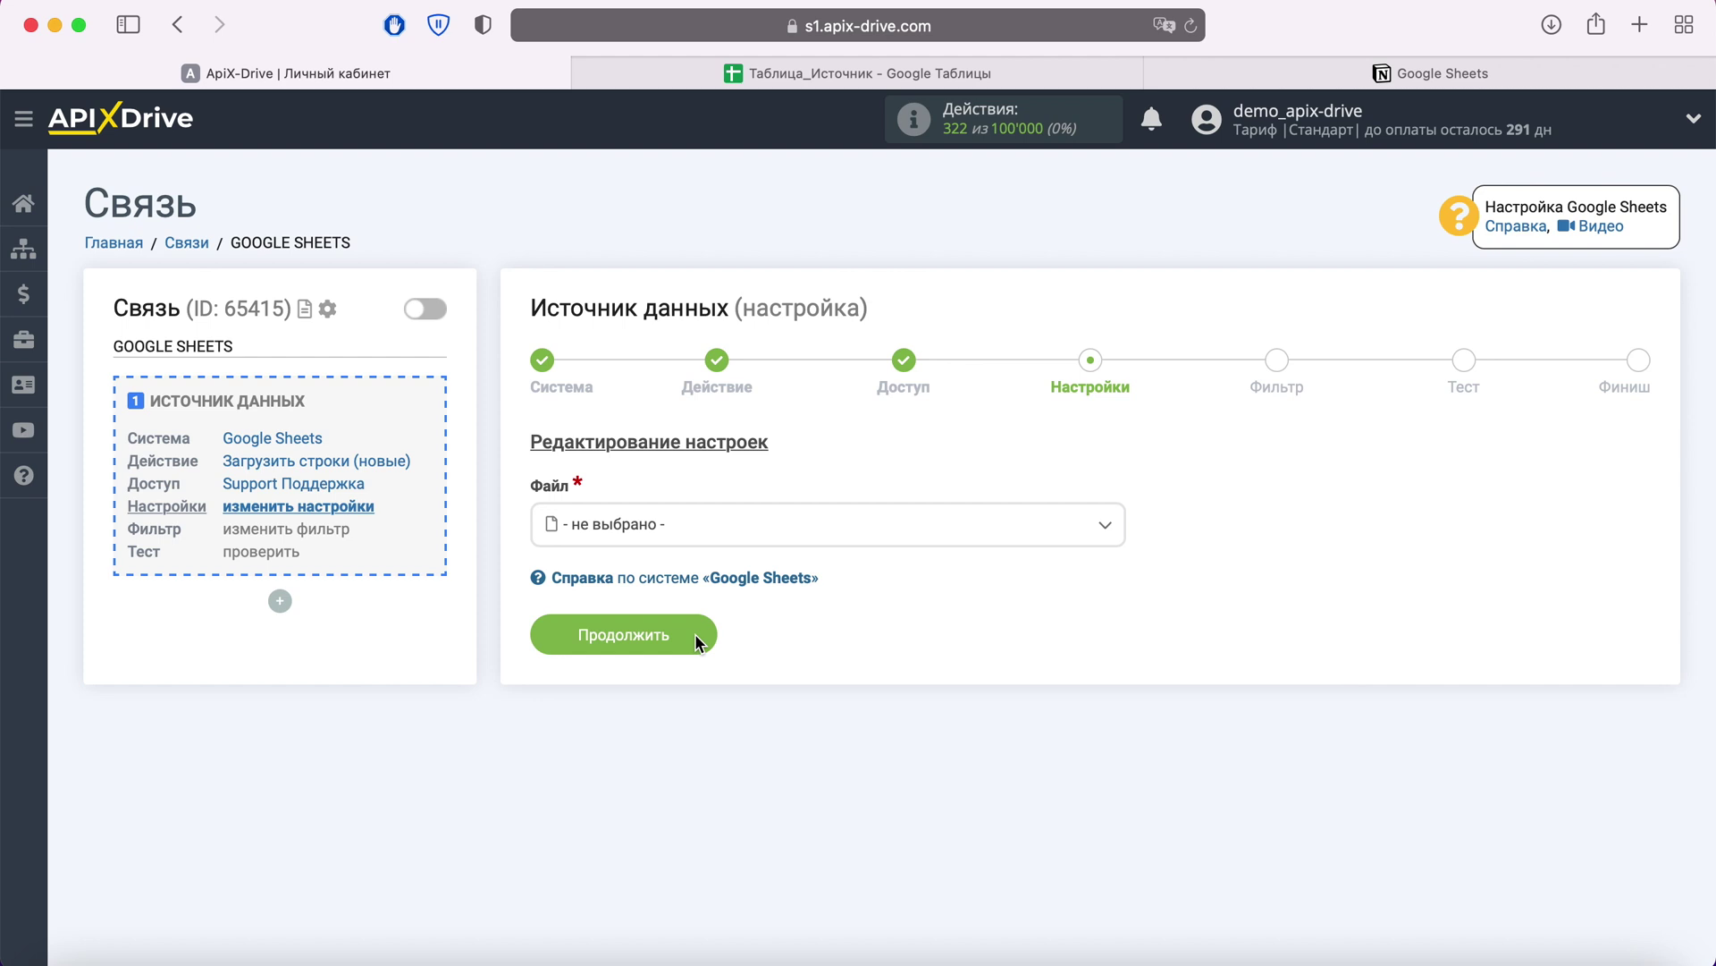
pyautogui.click(701, 525)
pyautogui.click(653, 817)
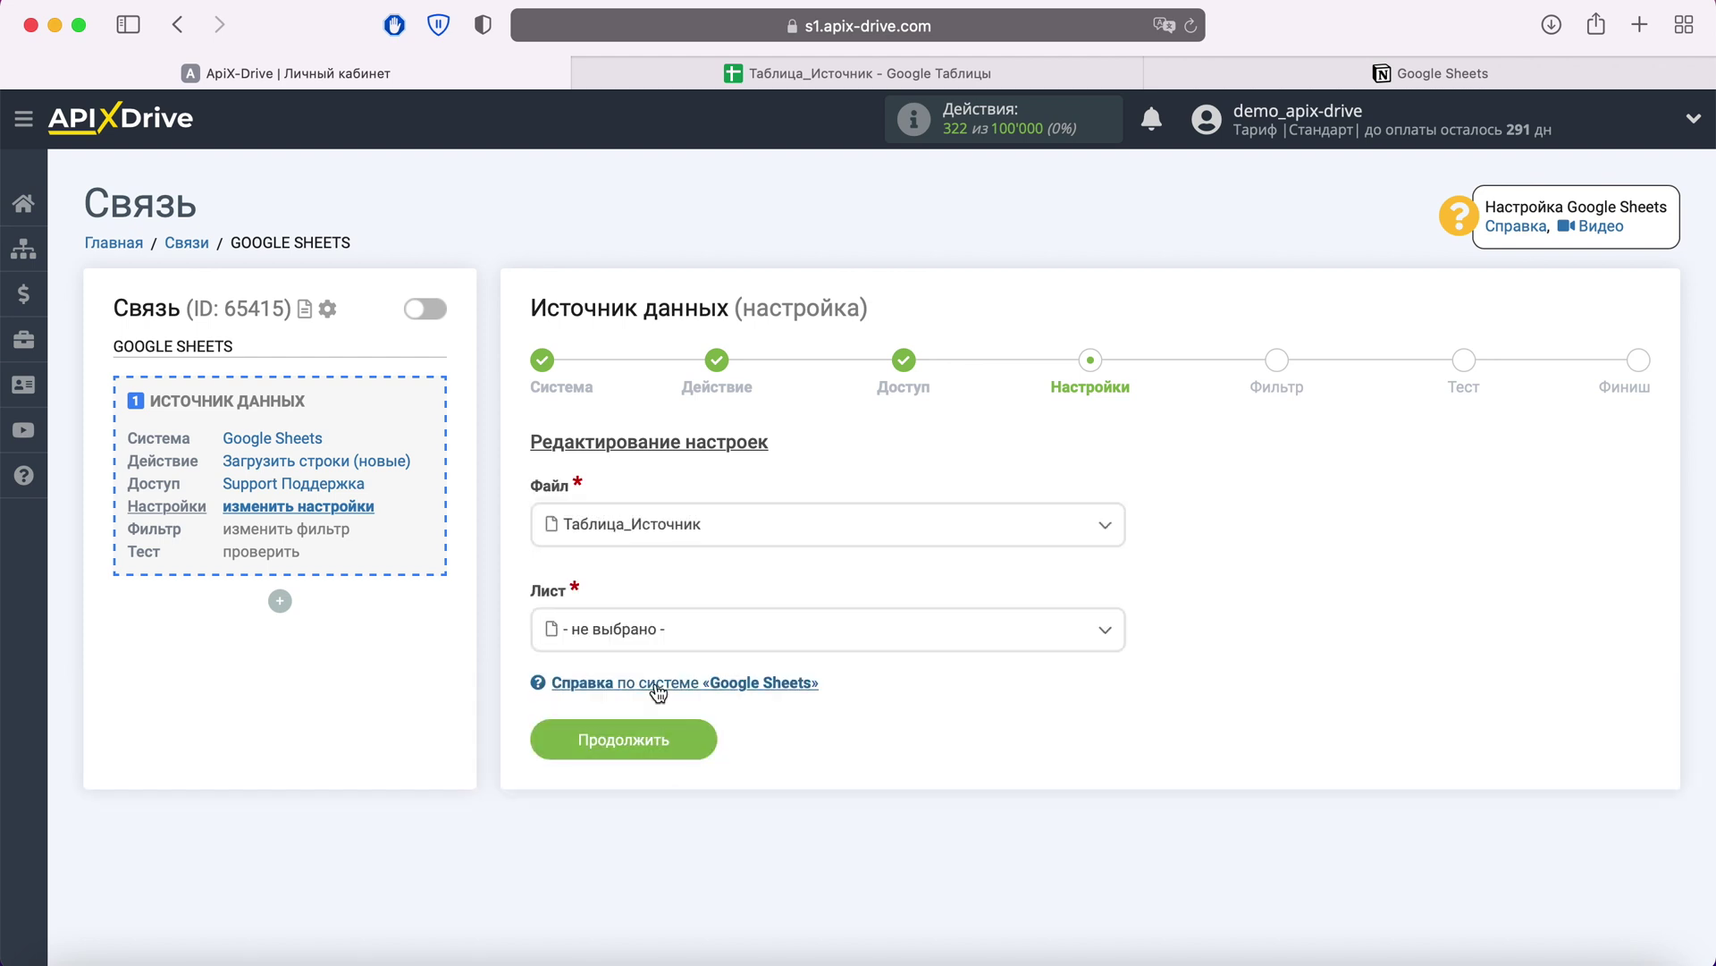
pyautogui.click(653, 630)
pyautogui.click(639, 745)
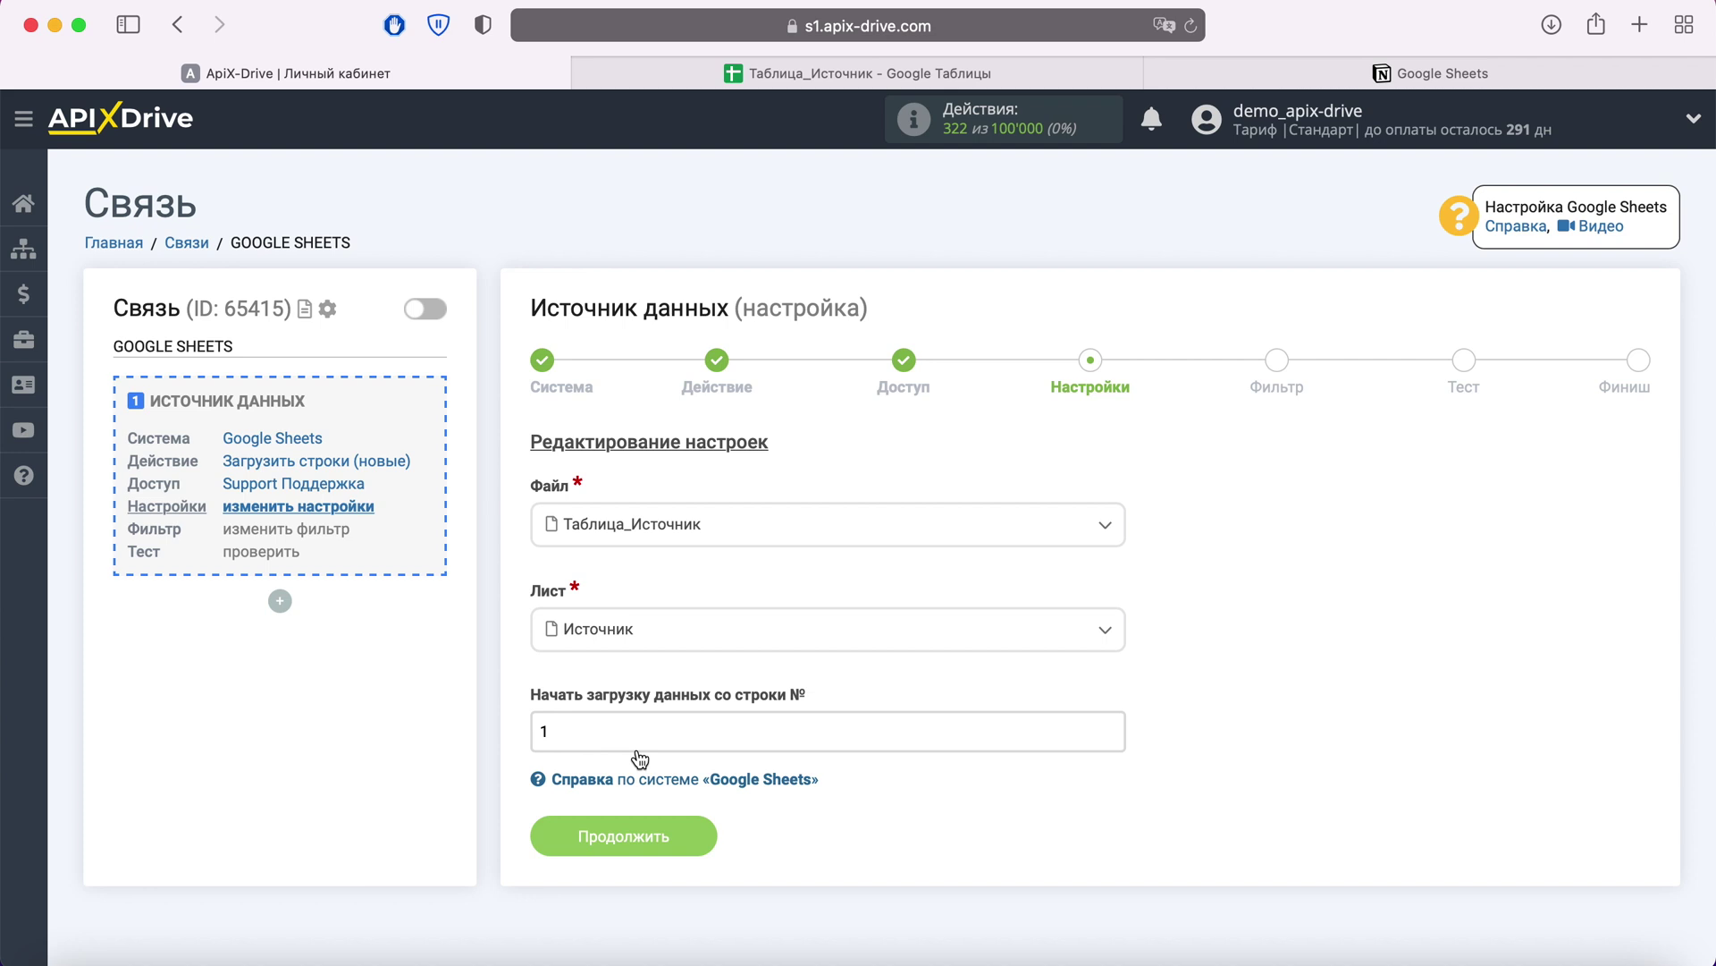
# - After checking the spreadsheet rows, set the start row to 2 and save
pyautogui.click(846, 78)
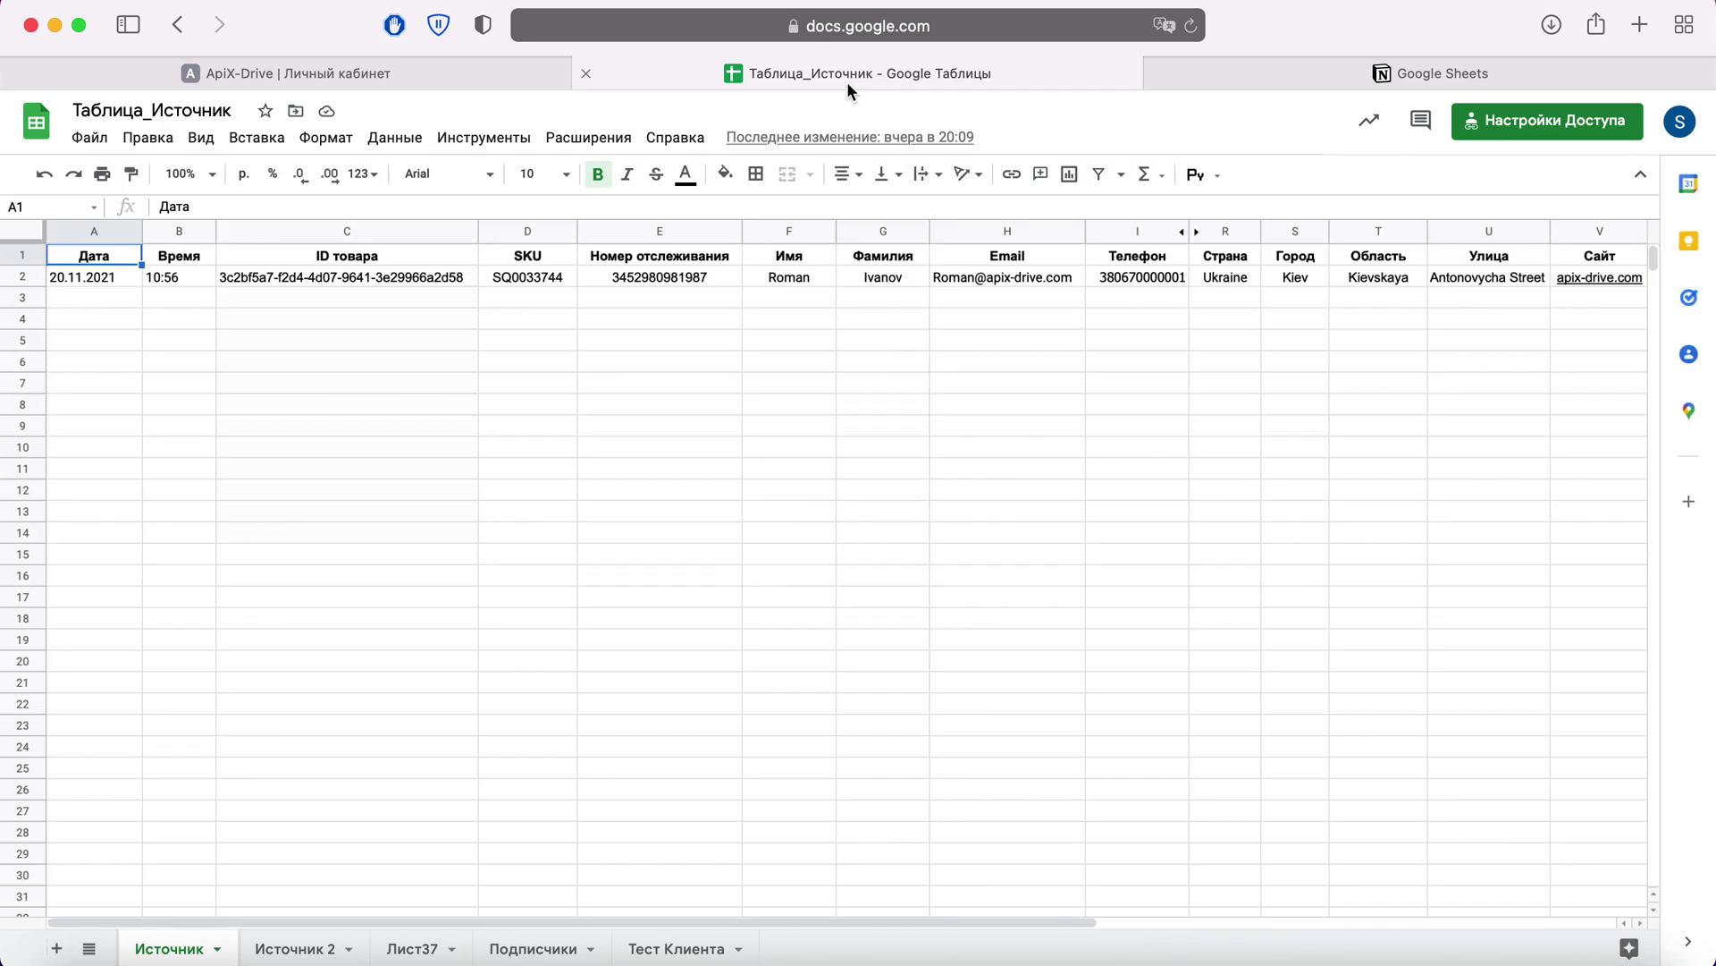
pyautogui.click(490, 73)
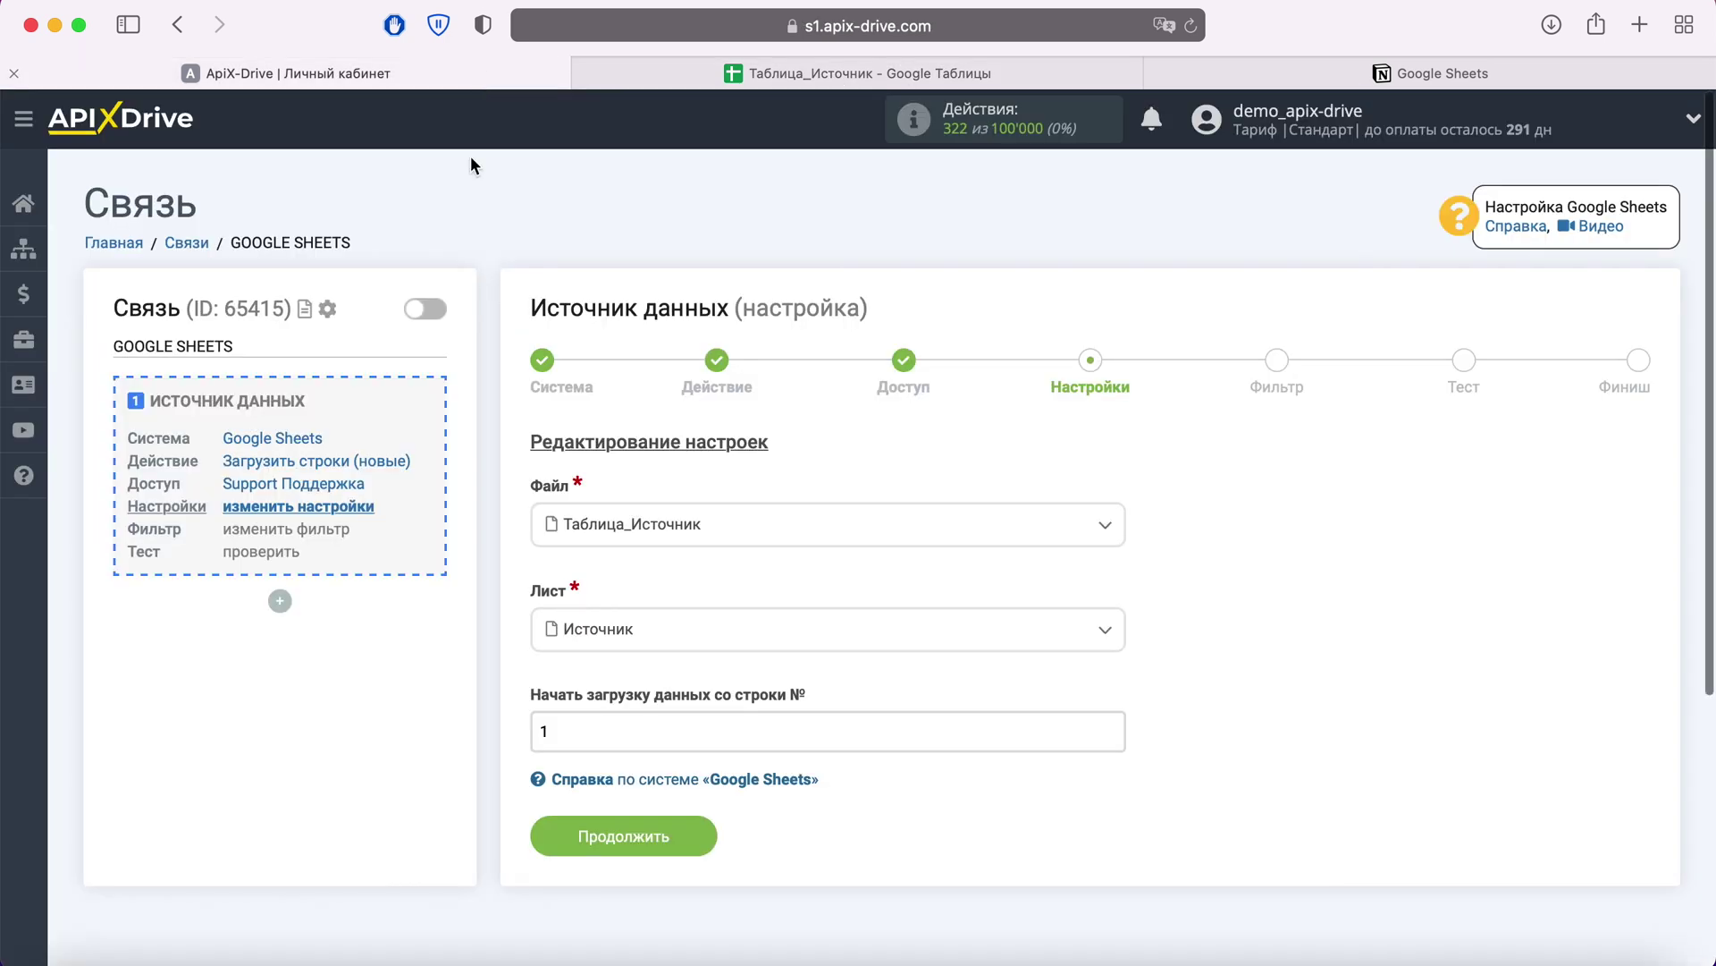
pyautogui.doubleClick(555, 733)
pyautogui.write('2')
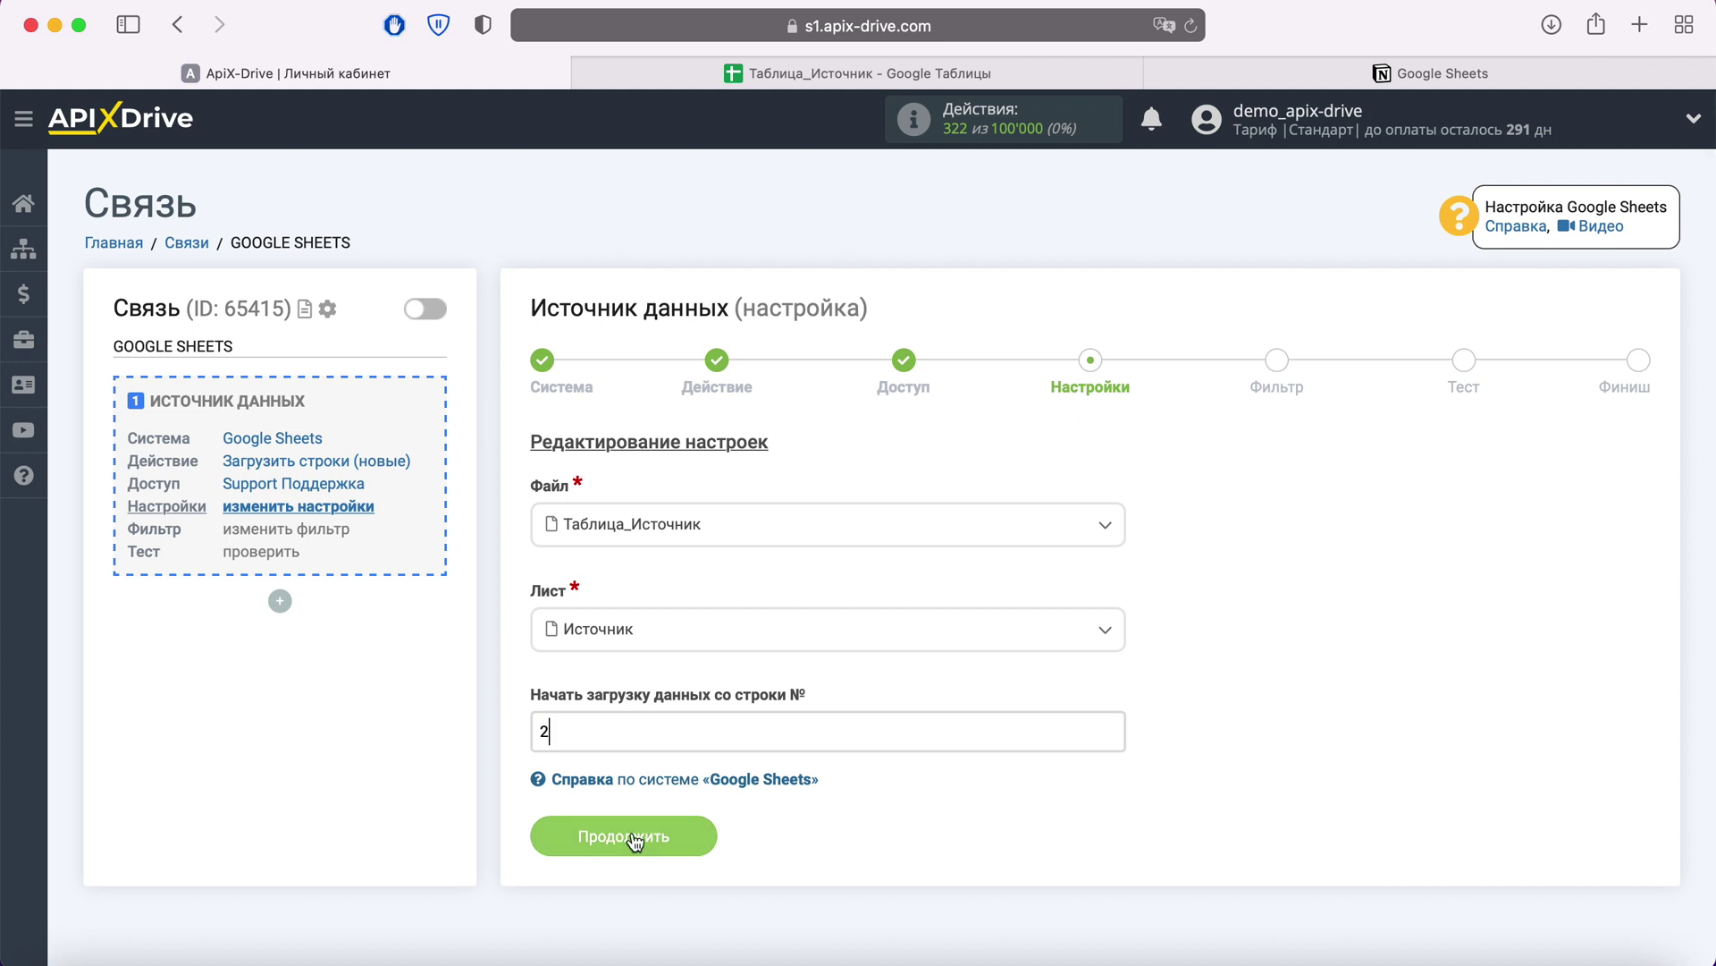
pyautogui.click(706, 835)
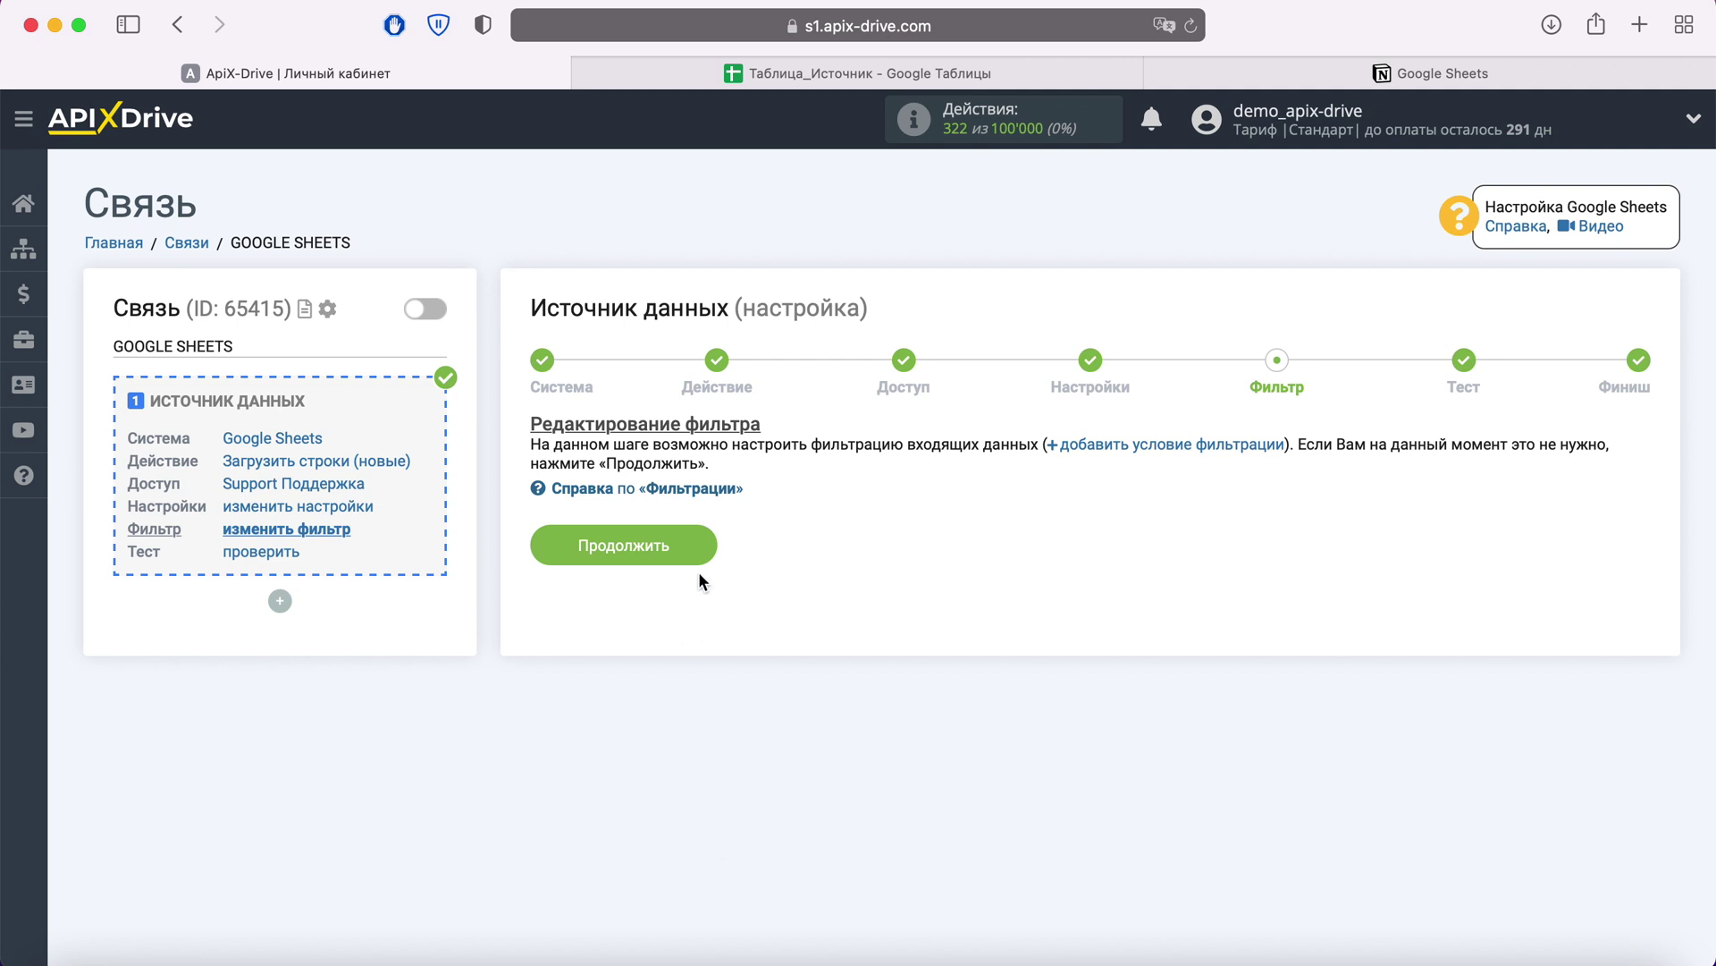
# - Skip filtering, finish the Google Sheets source, and begin the data-receiving block
pyautogui.click(710, 547)
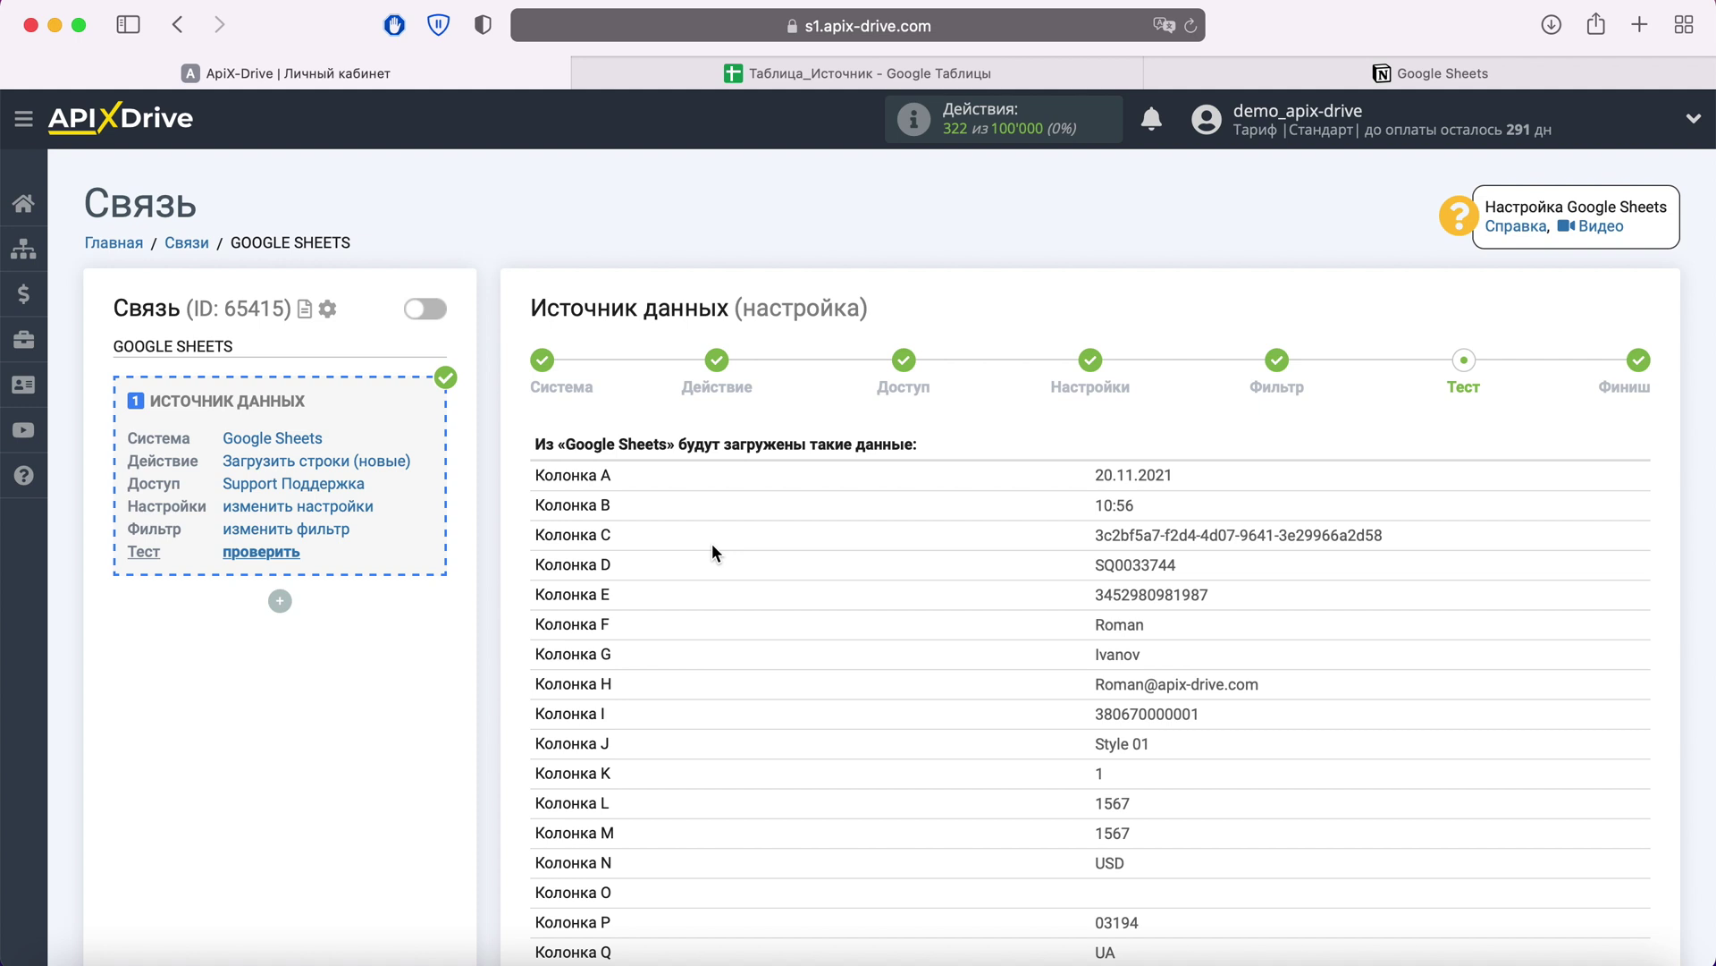
pyautogui.scroll(-3, 711, 546)
pyautogui.scroll(-4, 711, 556)
pyautogui.scroll(-1, 715, 556)
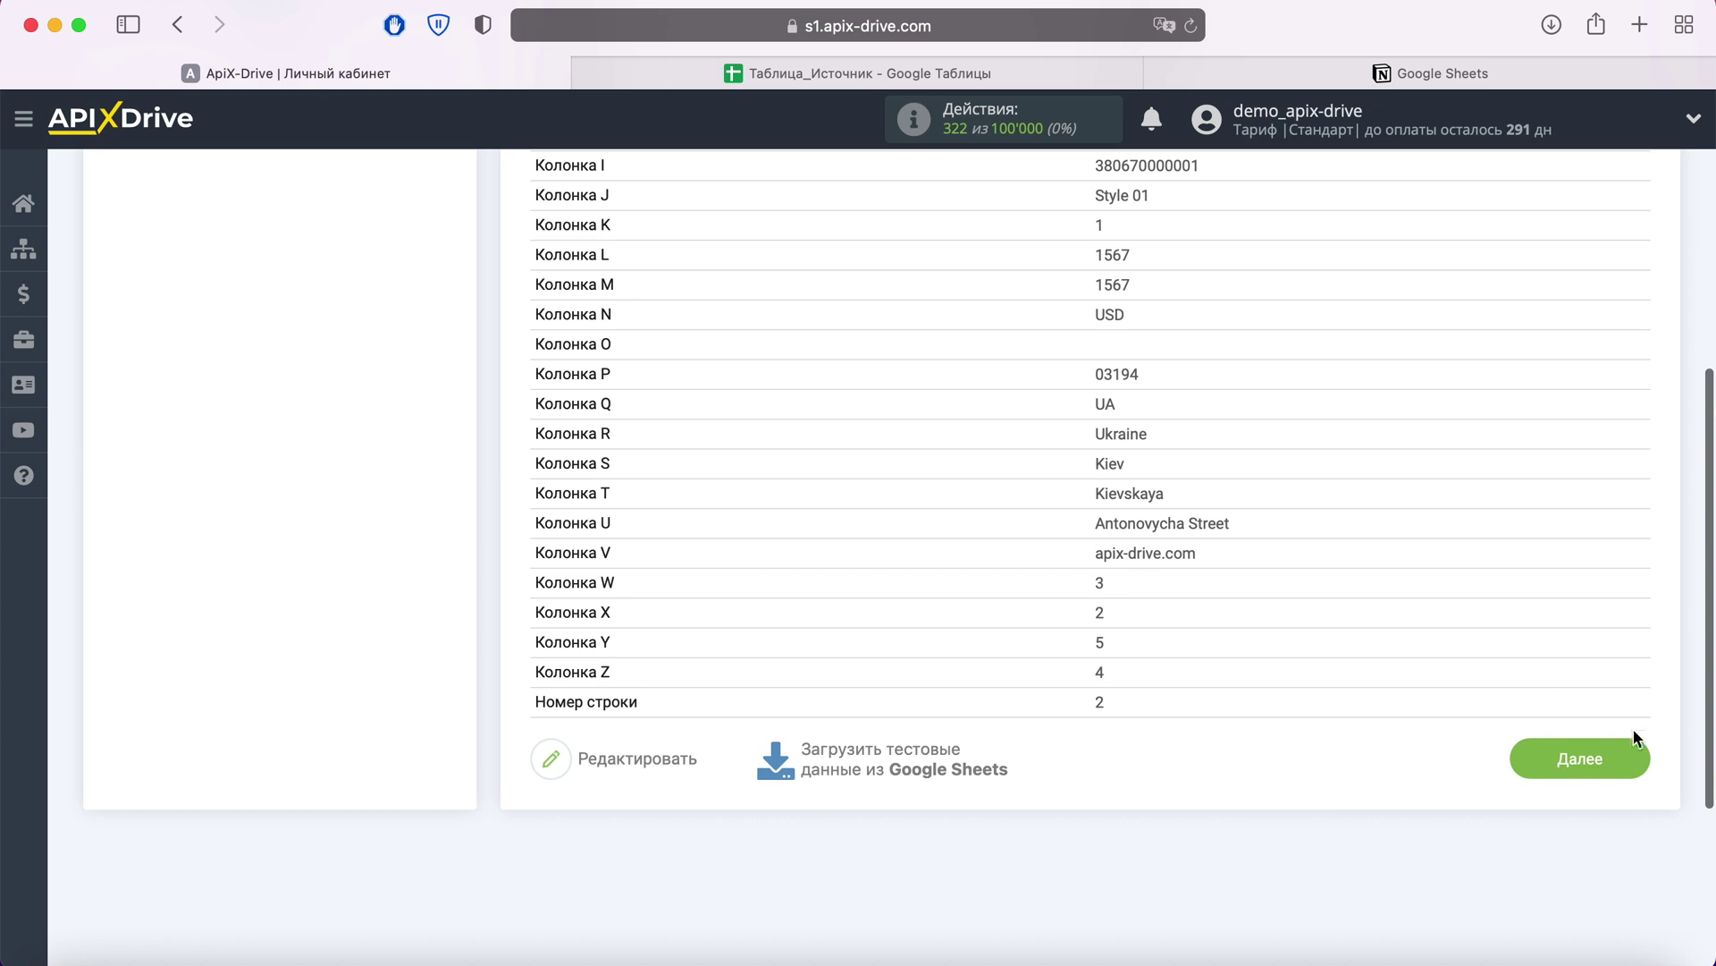
pyautogui.click(1631, 756)
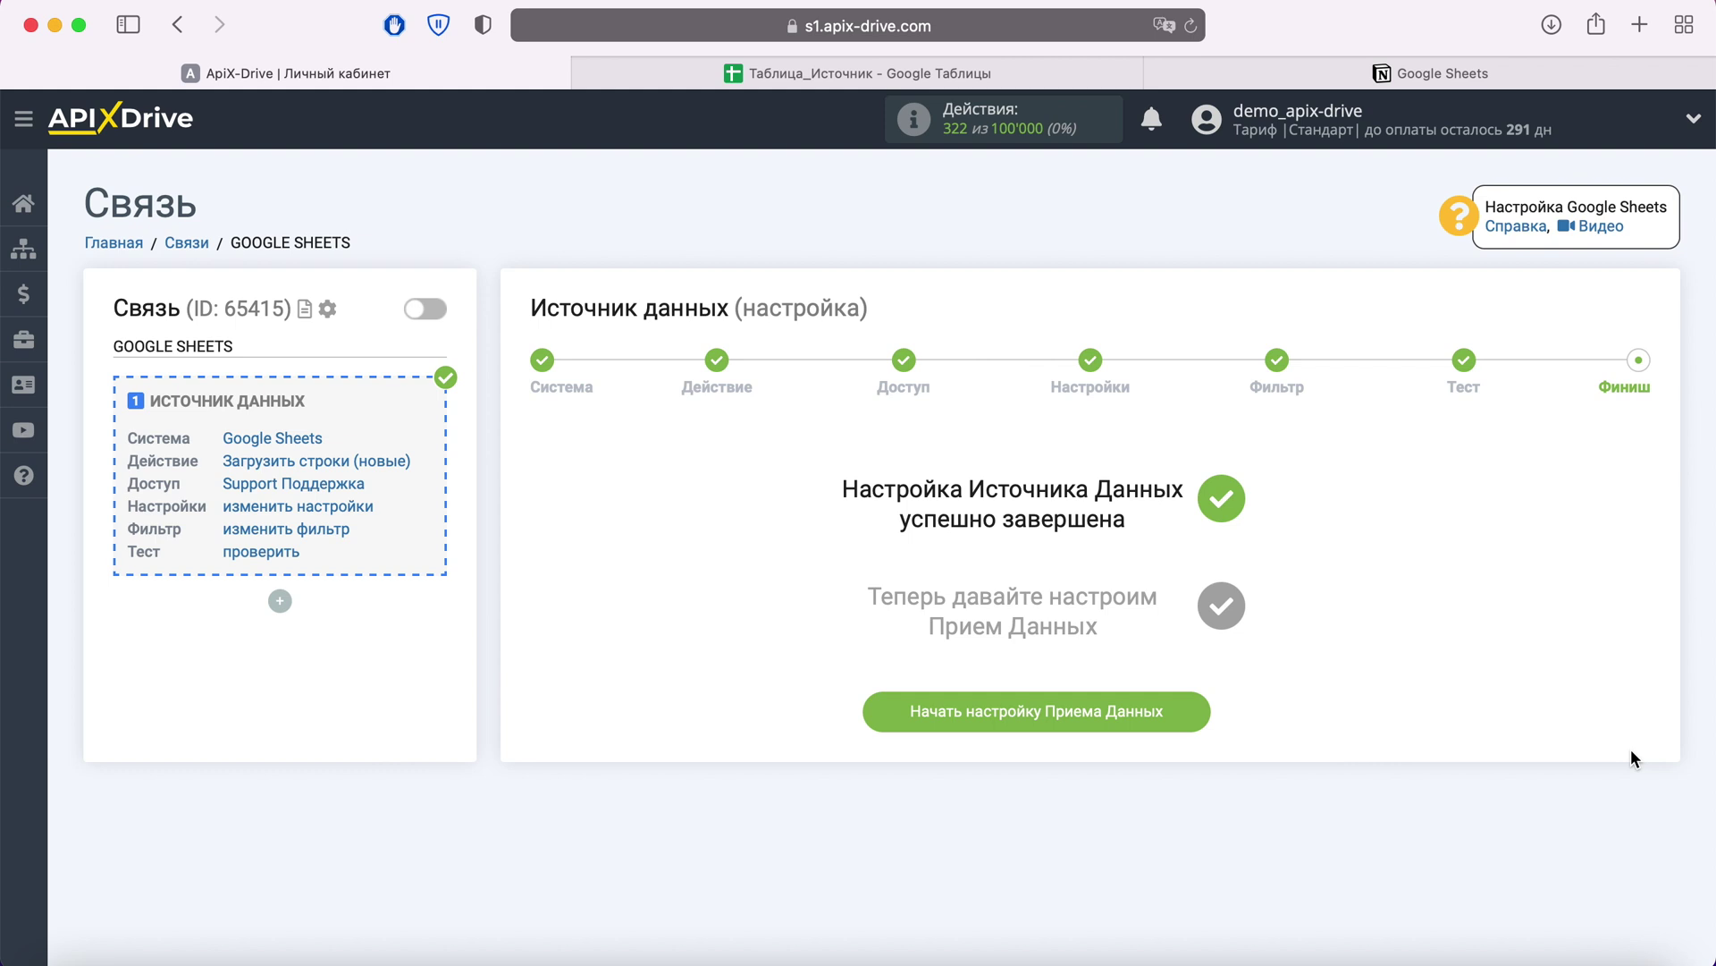
pyautogui.click(1187, 715)
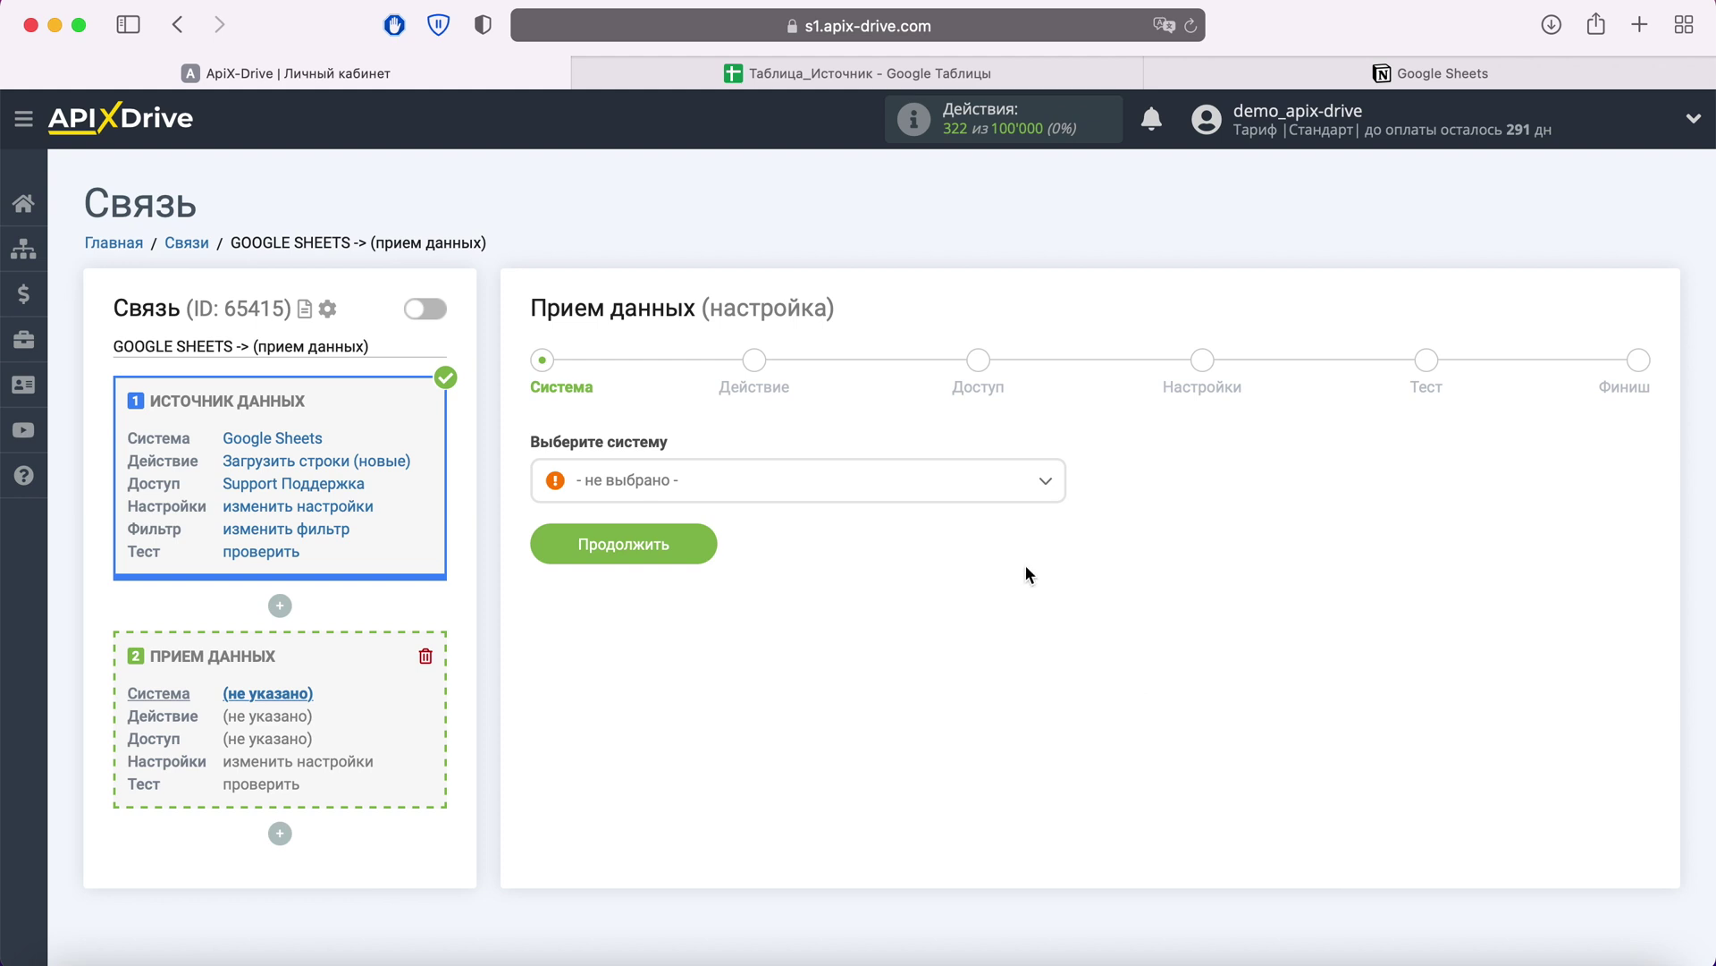
# - Choose Notion as the receiving system
pyautogui.click(1001, 487)
pyautogui.scroll(-3, 973, 682)
pyautogui.scroll(-5, 972, 683)
pyautogui.scroll(-5, 972, 683)
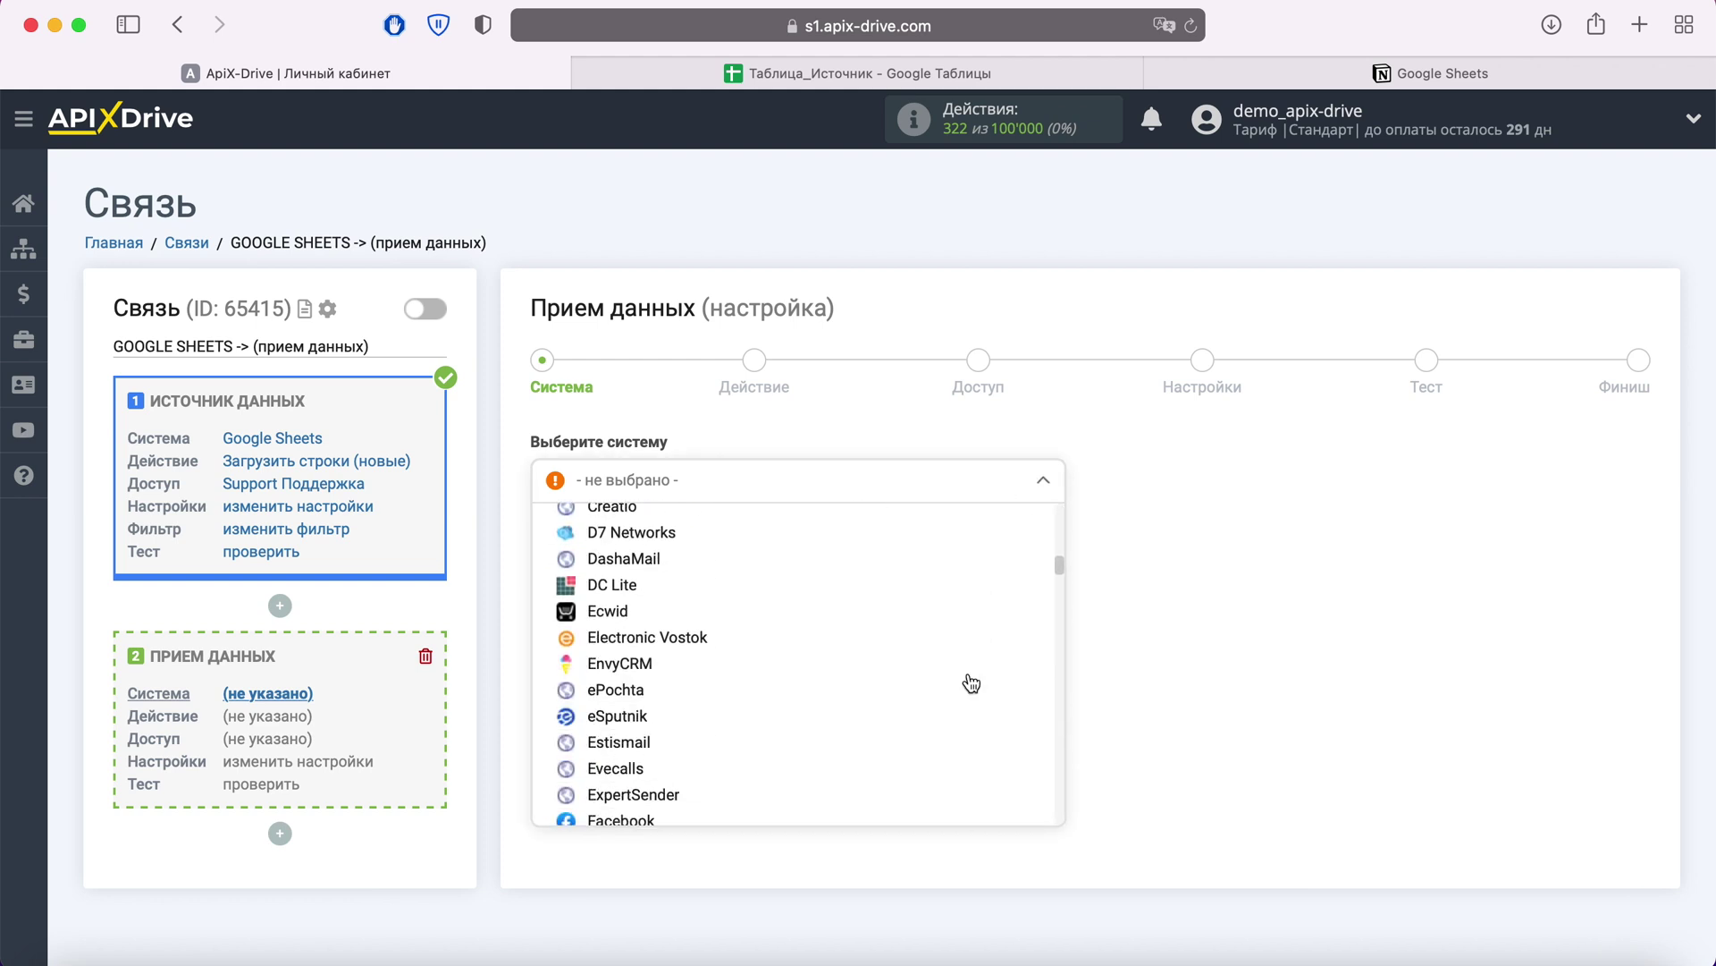
pyautogui.scroll(-5, 972, 683)
pyautogui.scroll(-5, 972, 683)
pyautogui.scroll(-5, 971, 683)
pyautogui.scroll(-5, 972, 683)
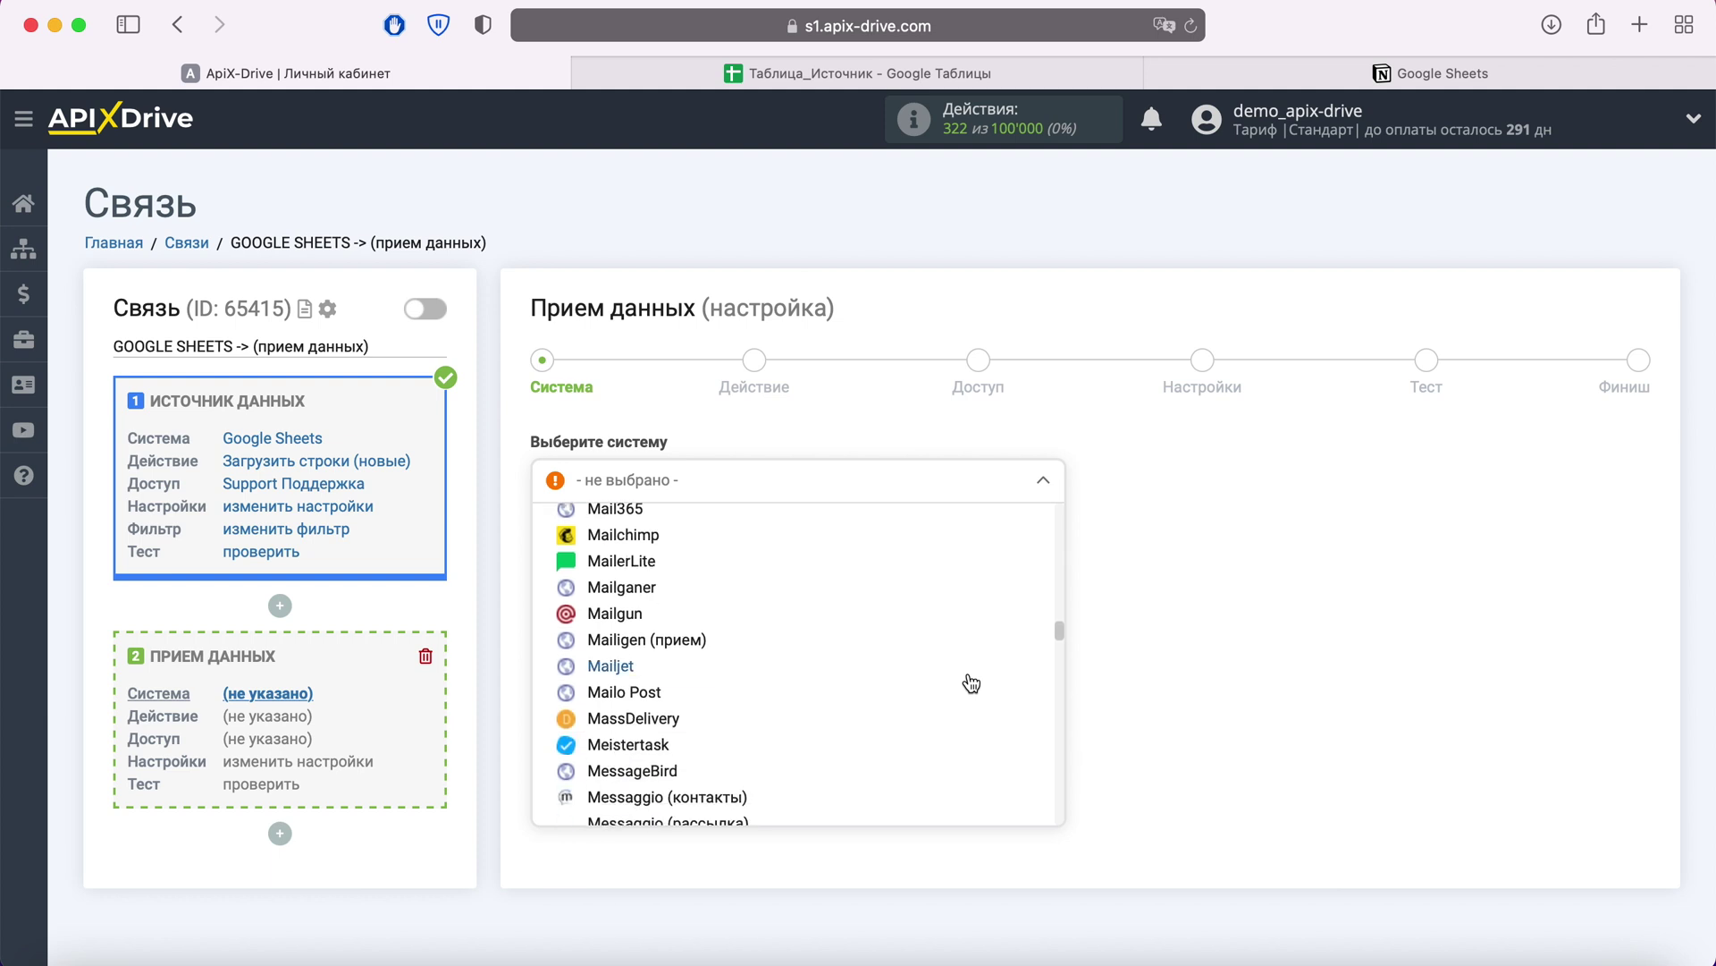
pyautogui.scroll(-5, 972, 683)
pyautogui.scroll(-5, 972, 683)
pyautogui.click(701, 696)
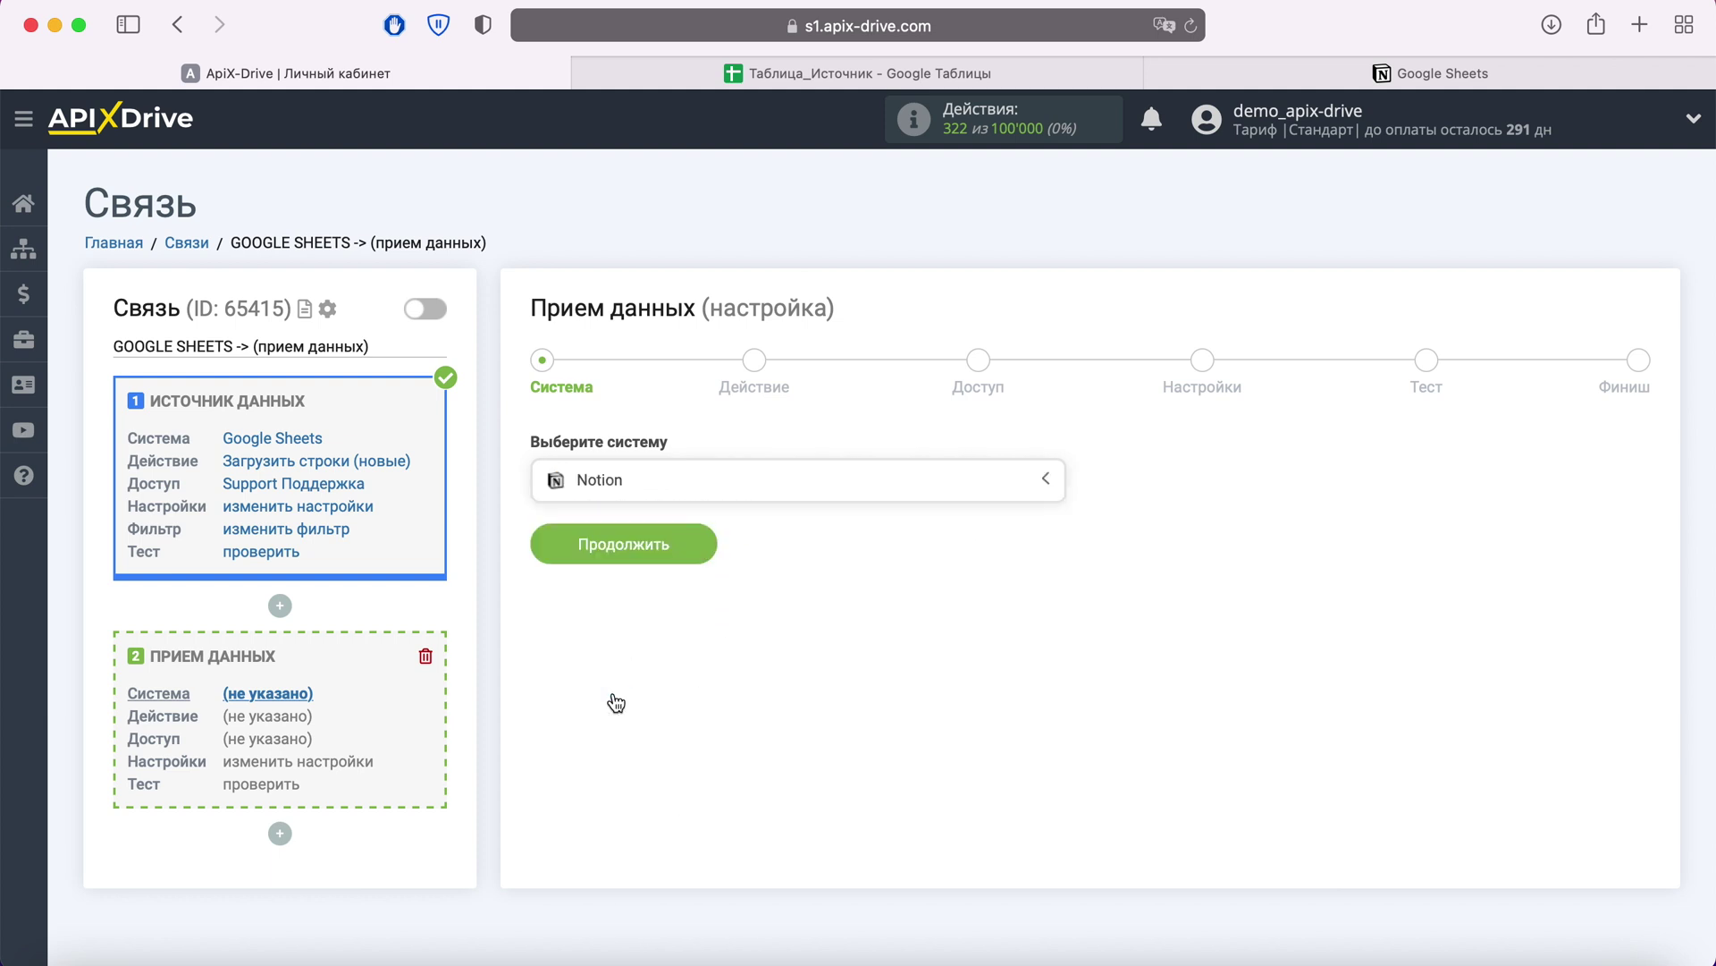
pyautogui.click(685, 577)
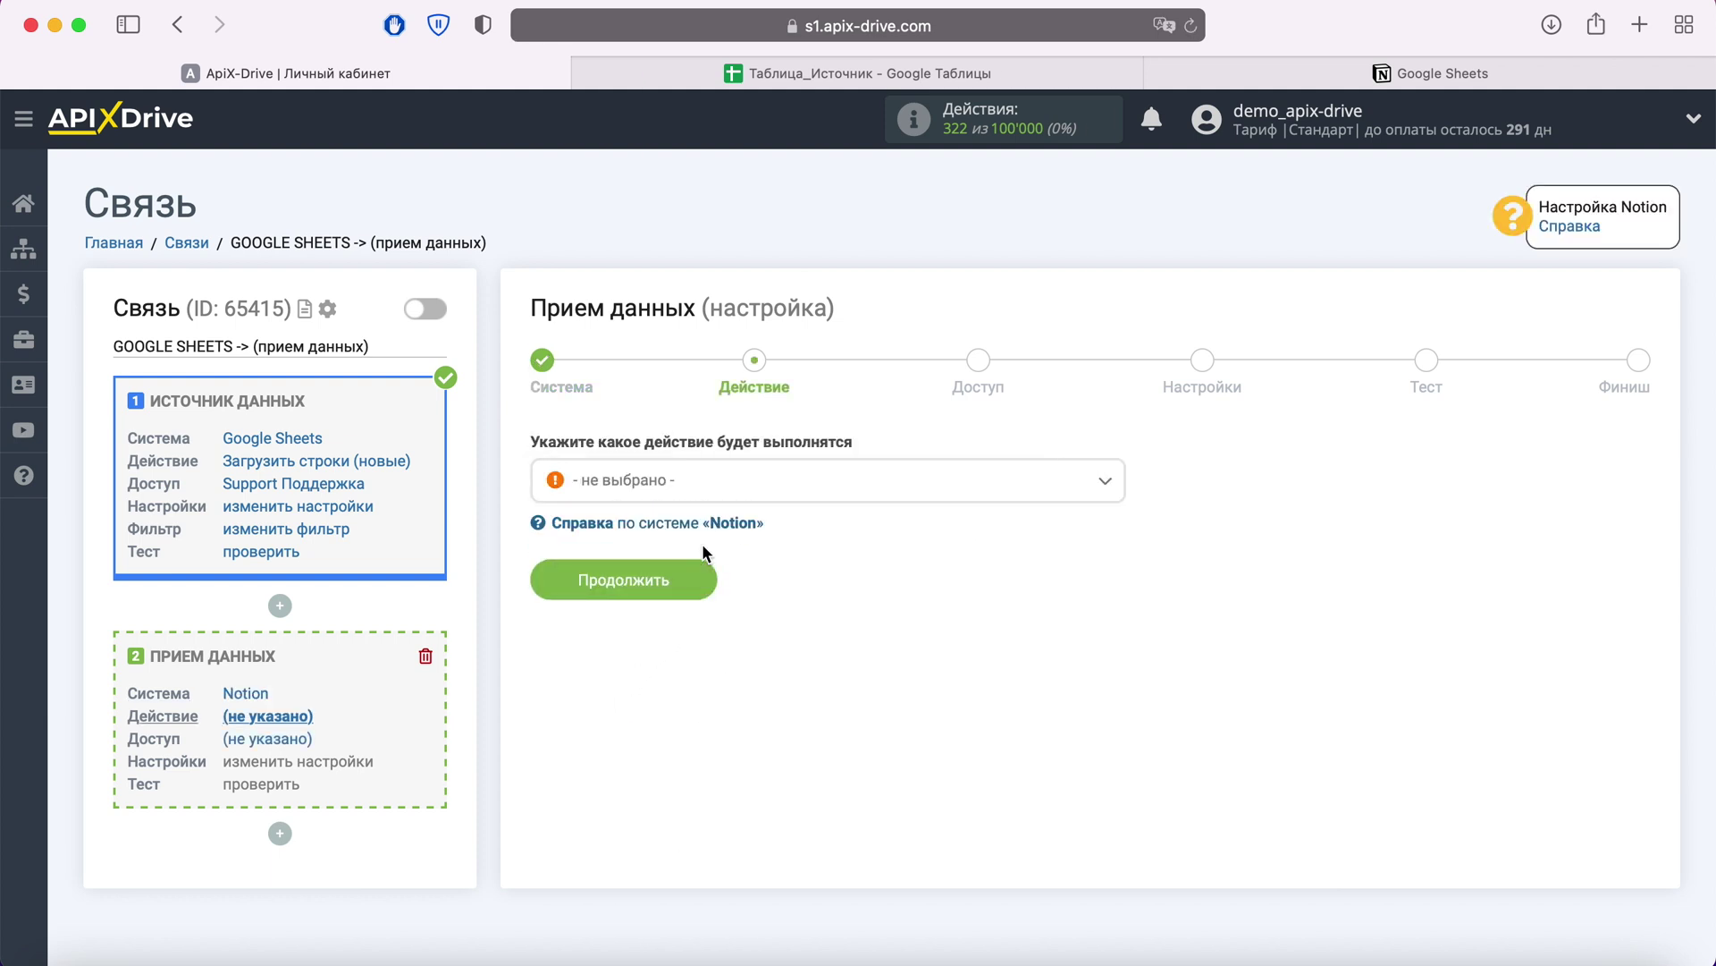
# - Set the receiver action to Добавить запись and continue to account access
pyautogui.click(816, 482)
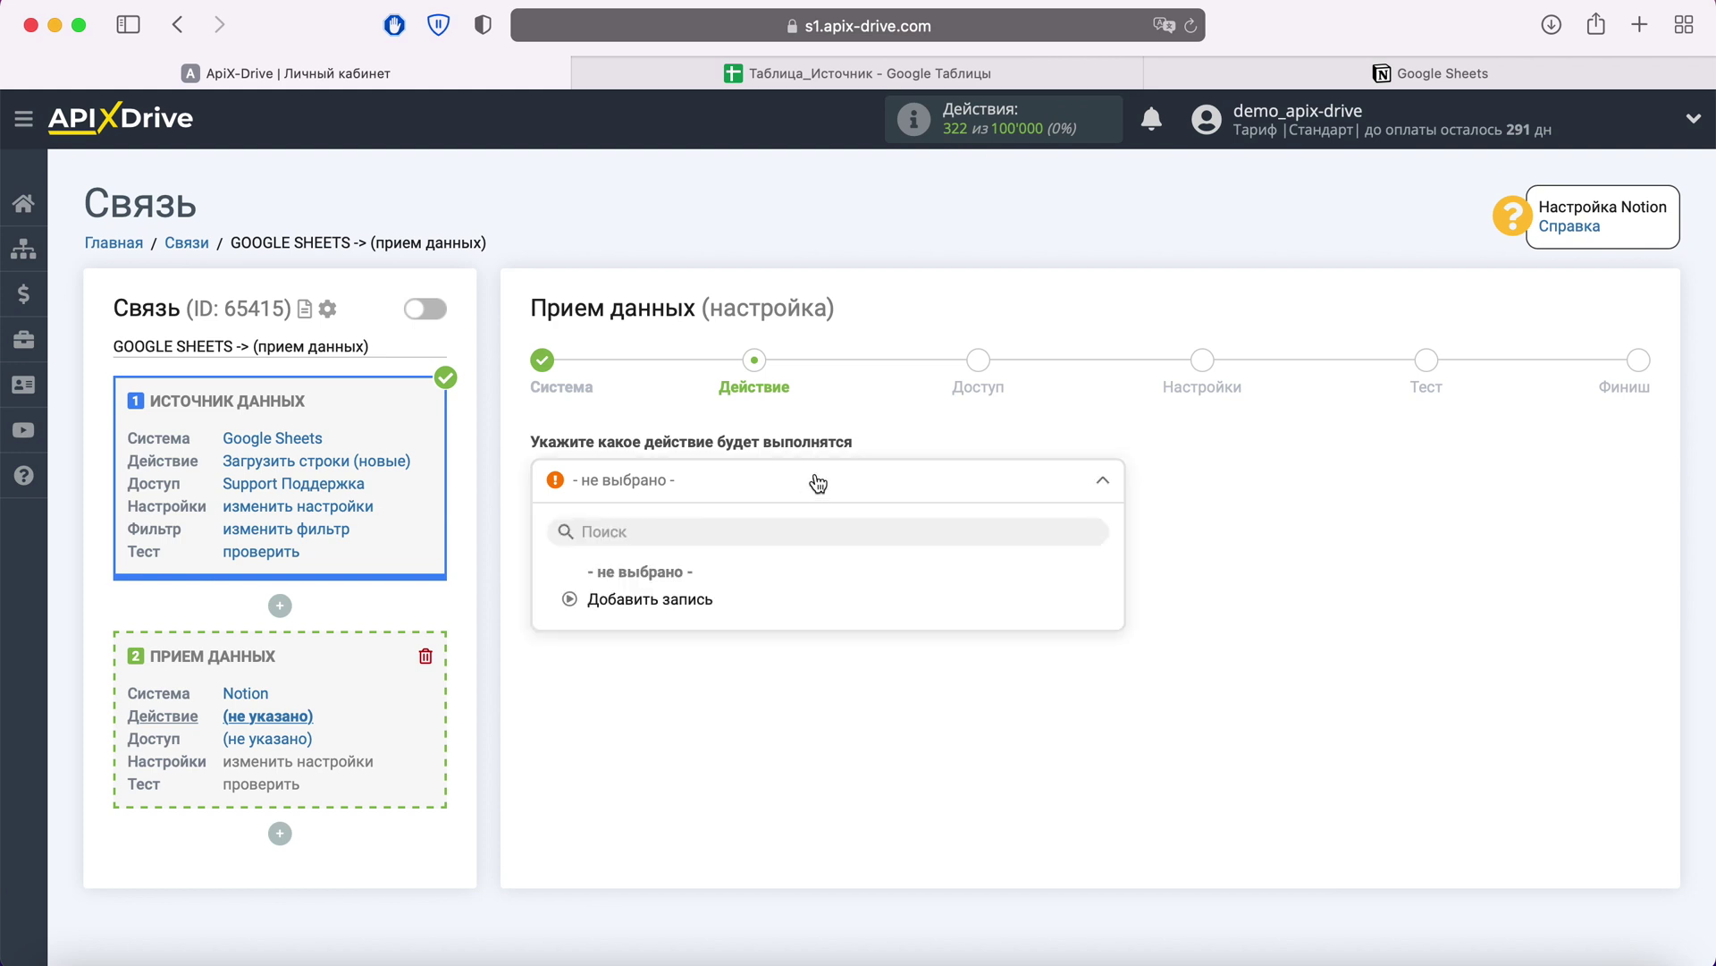
pyautogui.click(686, 599)
pyautogui.click(697, 592)
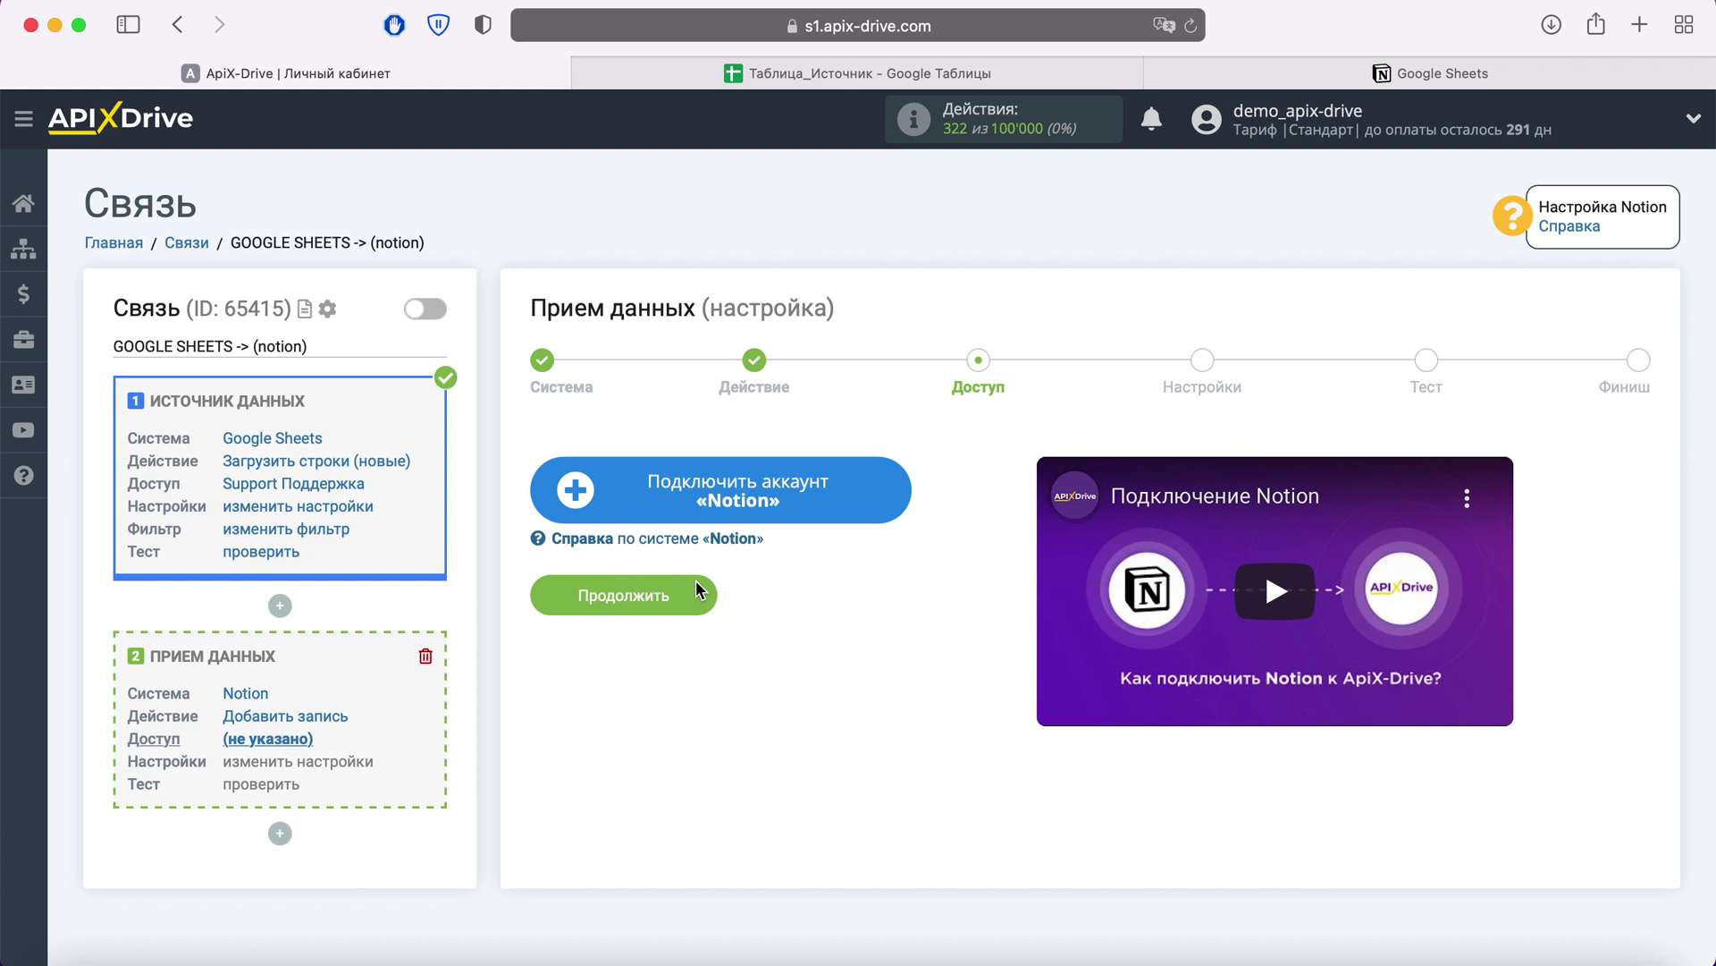
# - Log in to Notion with the pasted email and password, and allow access to the selected pages
pyautogui.click(878, 497)
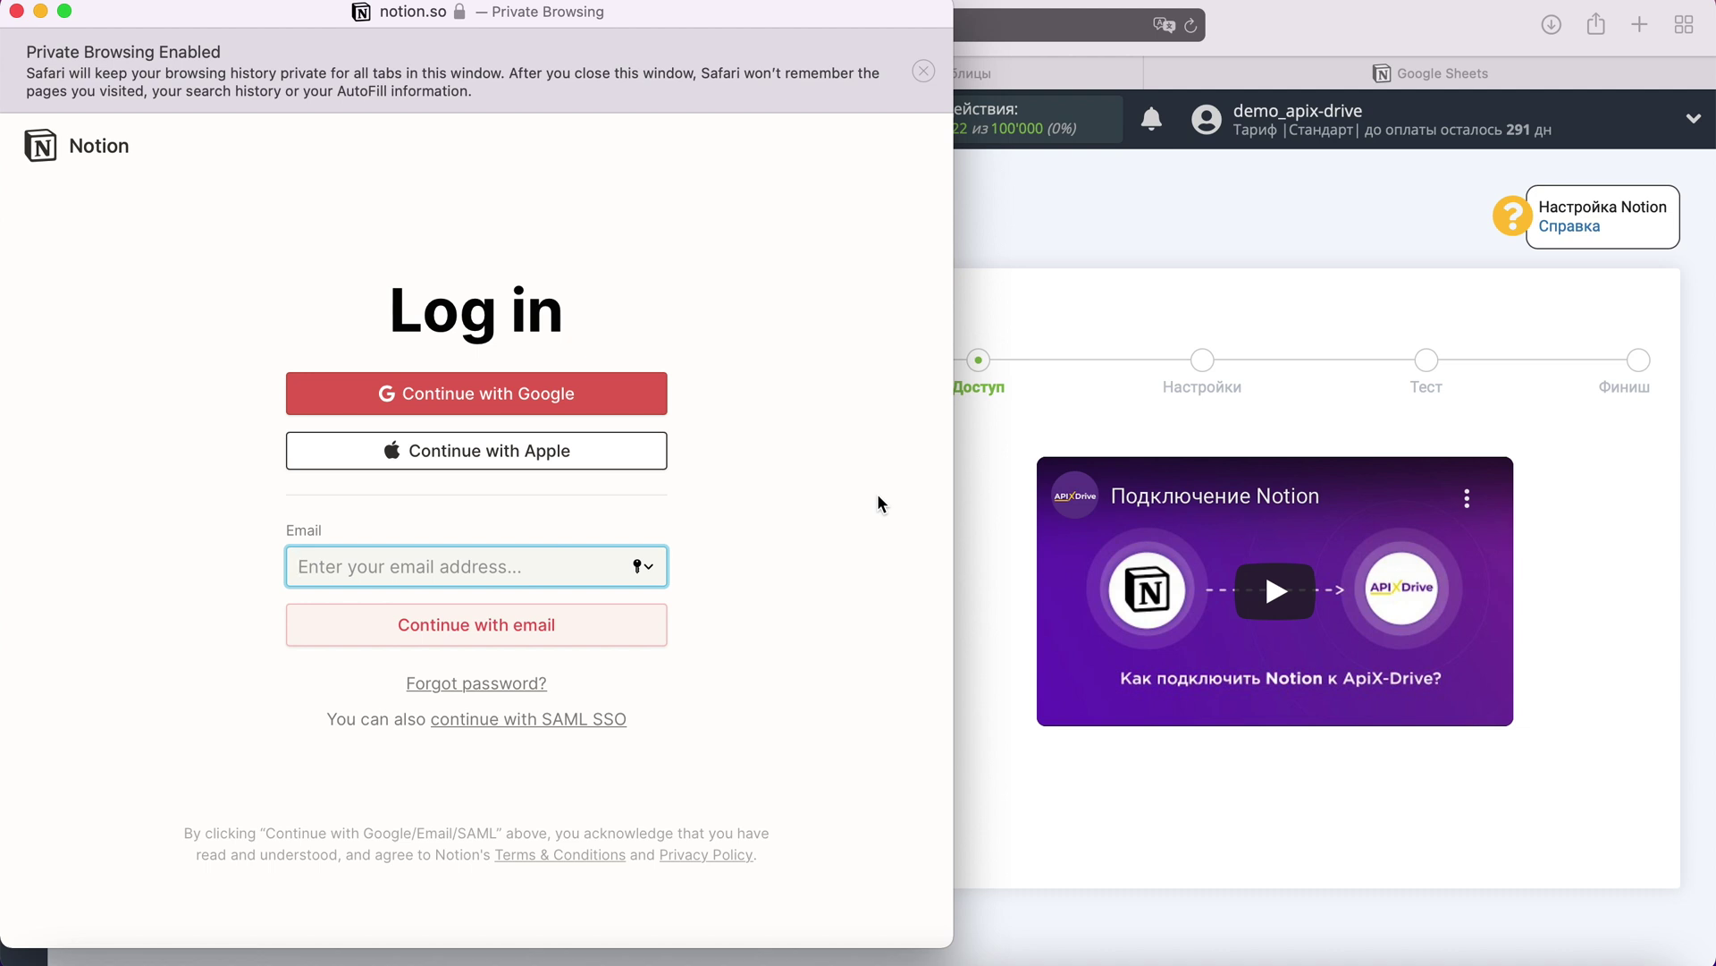
pyautogui.rightClick(473, 565)
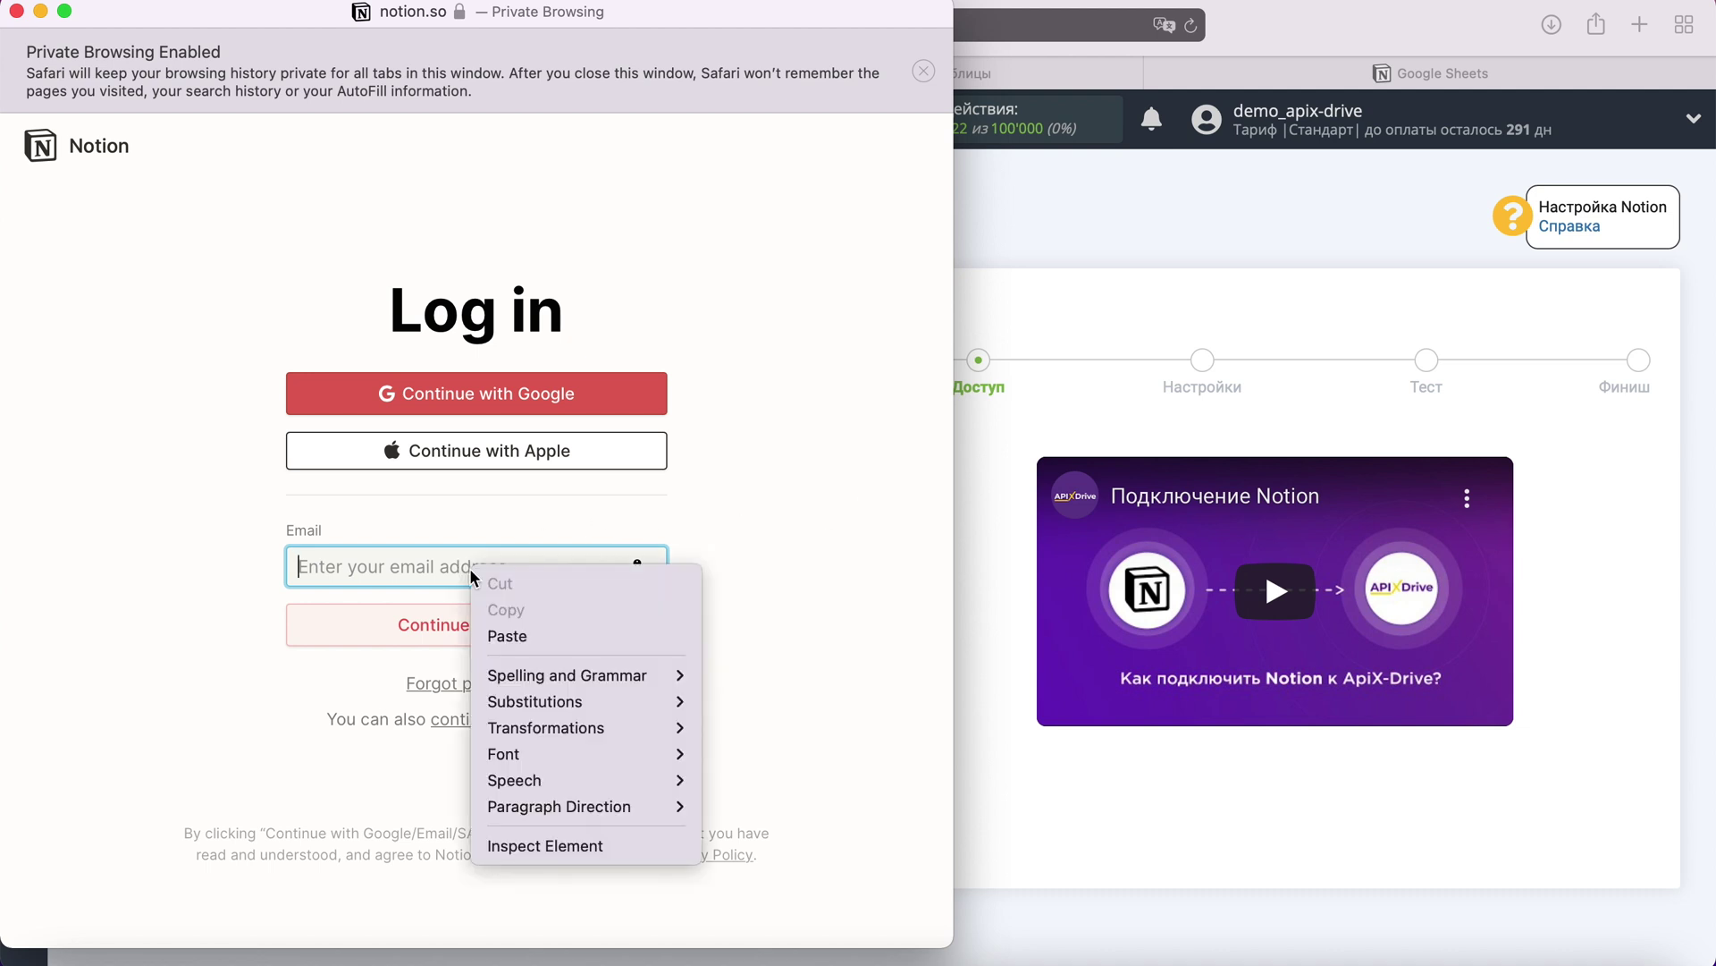
pyautogui.click(515, 637)
pyautogui.click(573, 639)
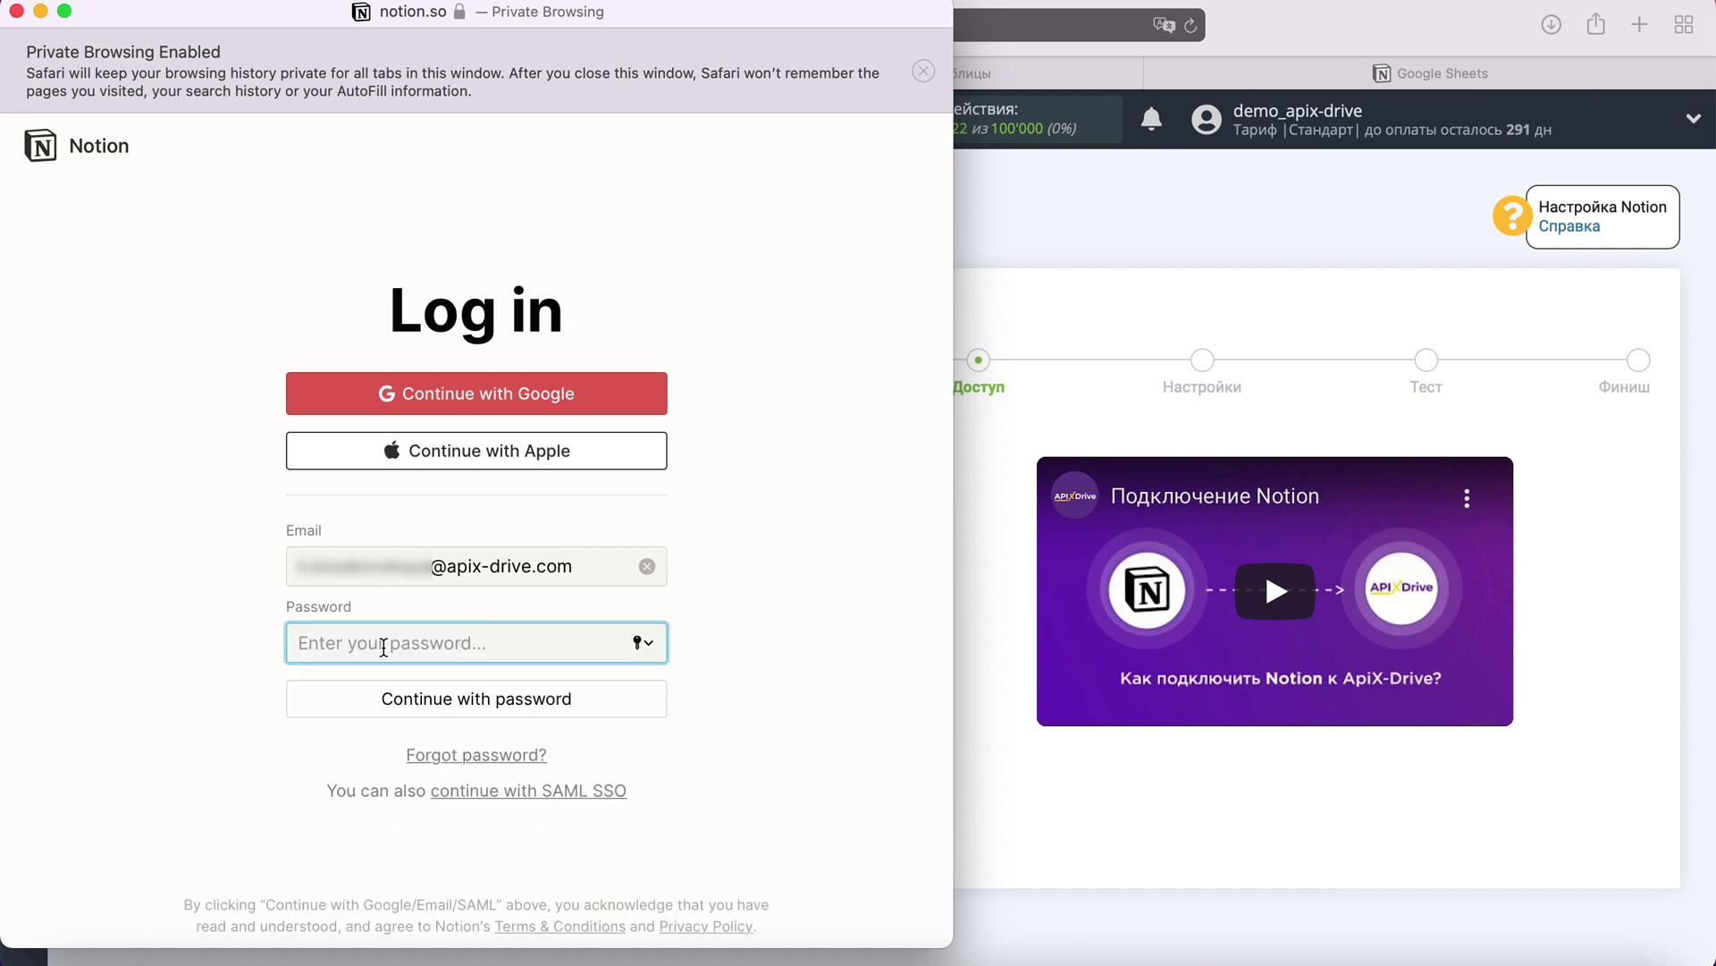
pyautogui.rightClick(384, 646)
pyautogui.click(421, 712)
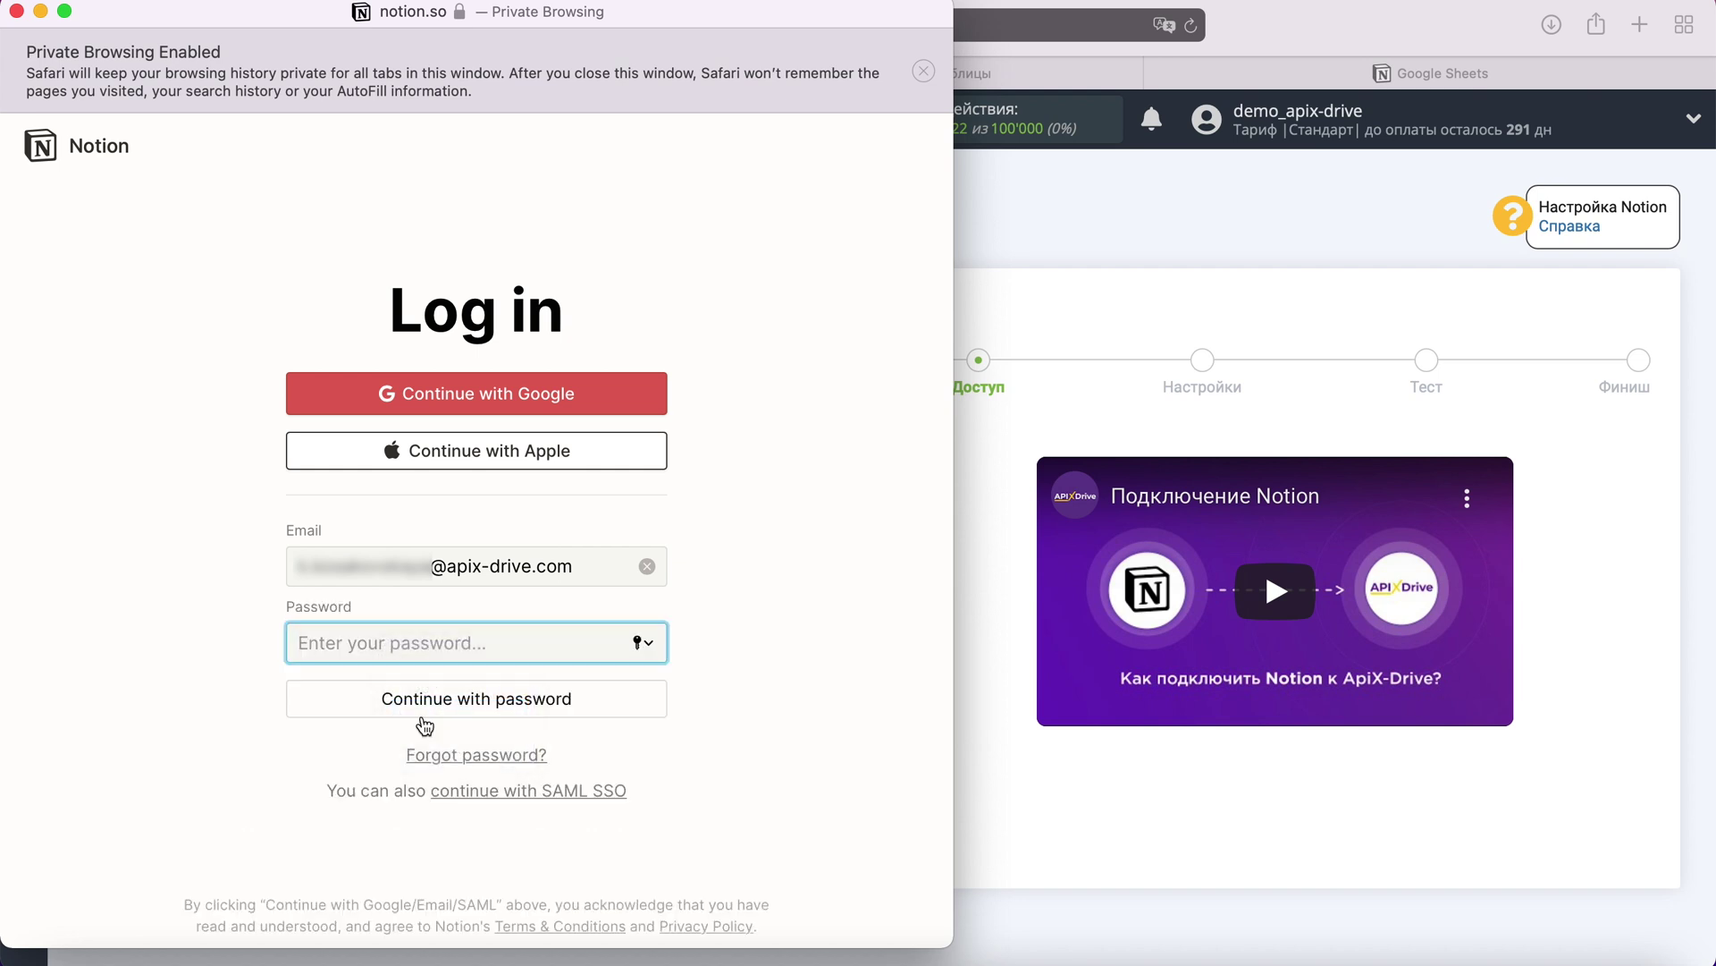
pyautogui.click(494, 699)
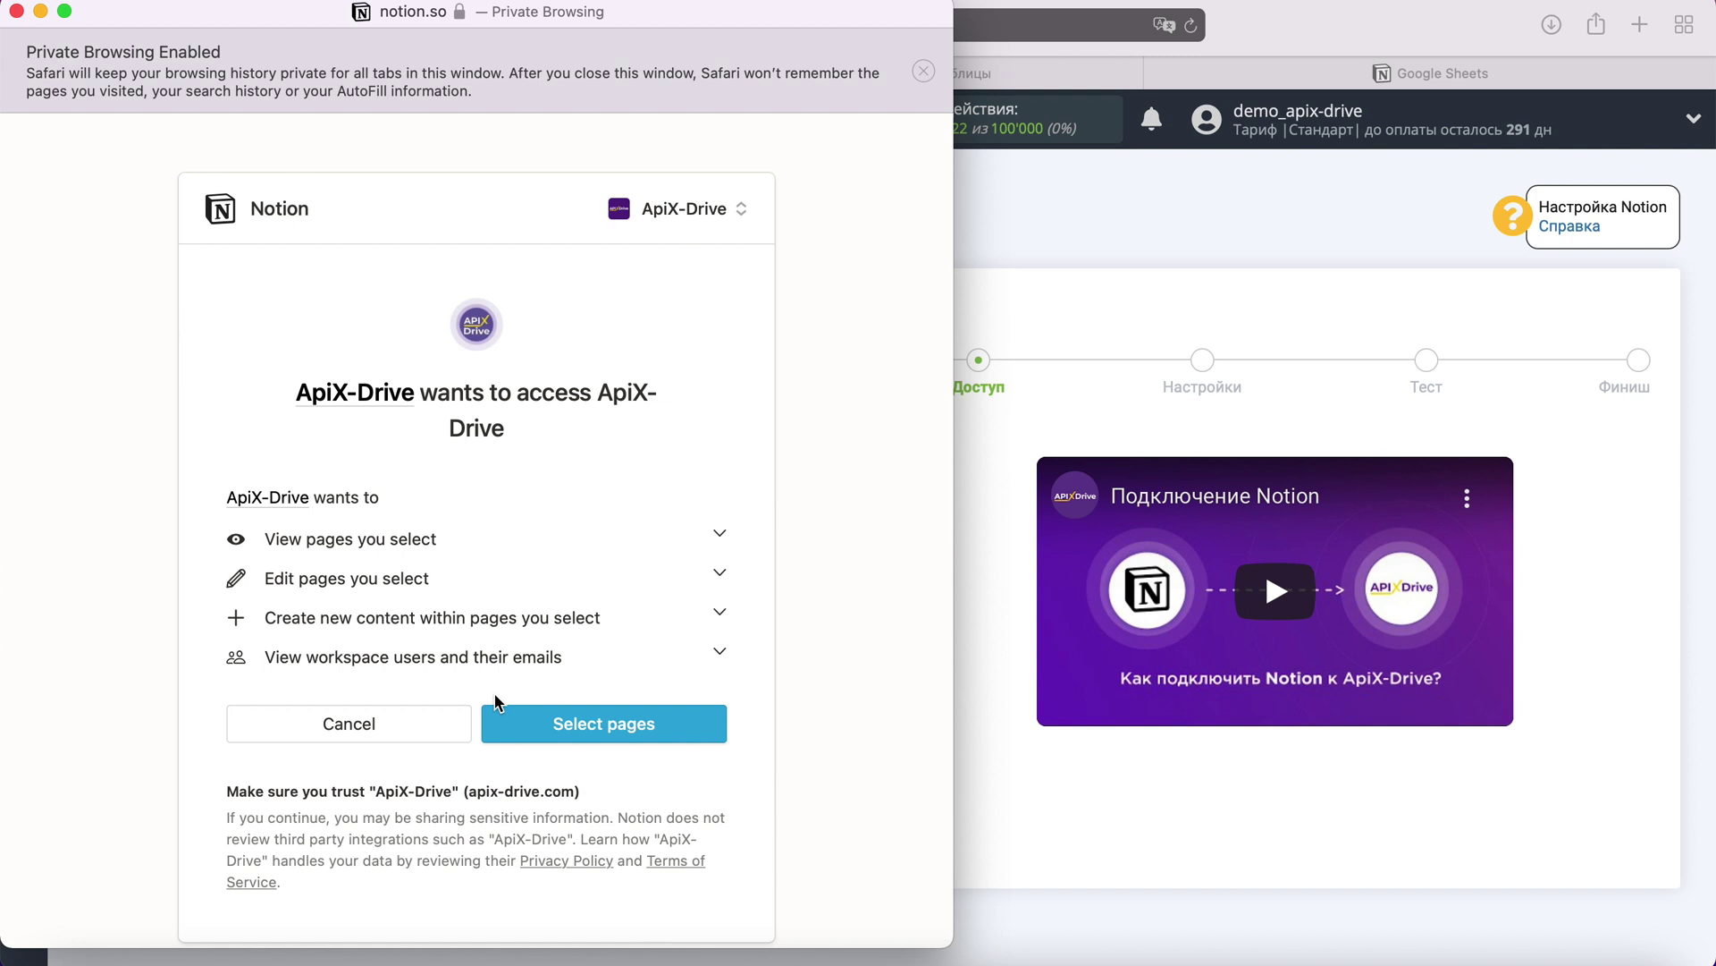
pyautogui.click(669, 729)
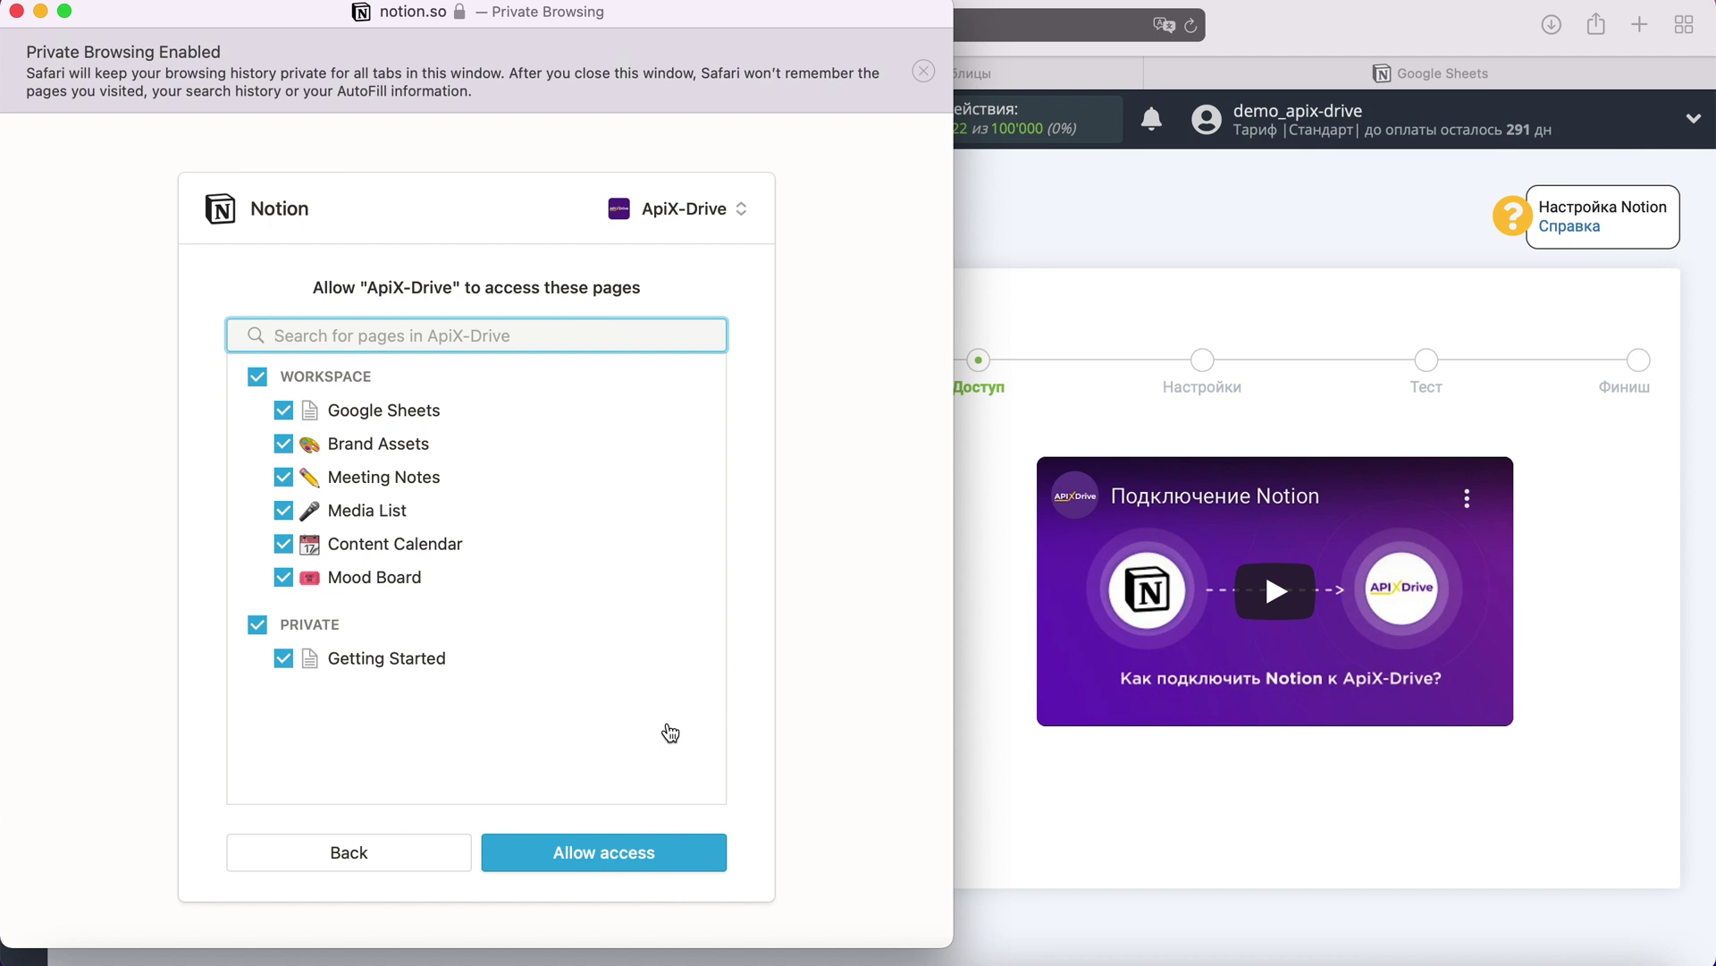
pyautogui.click(662, 847)
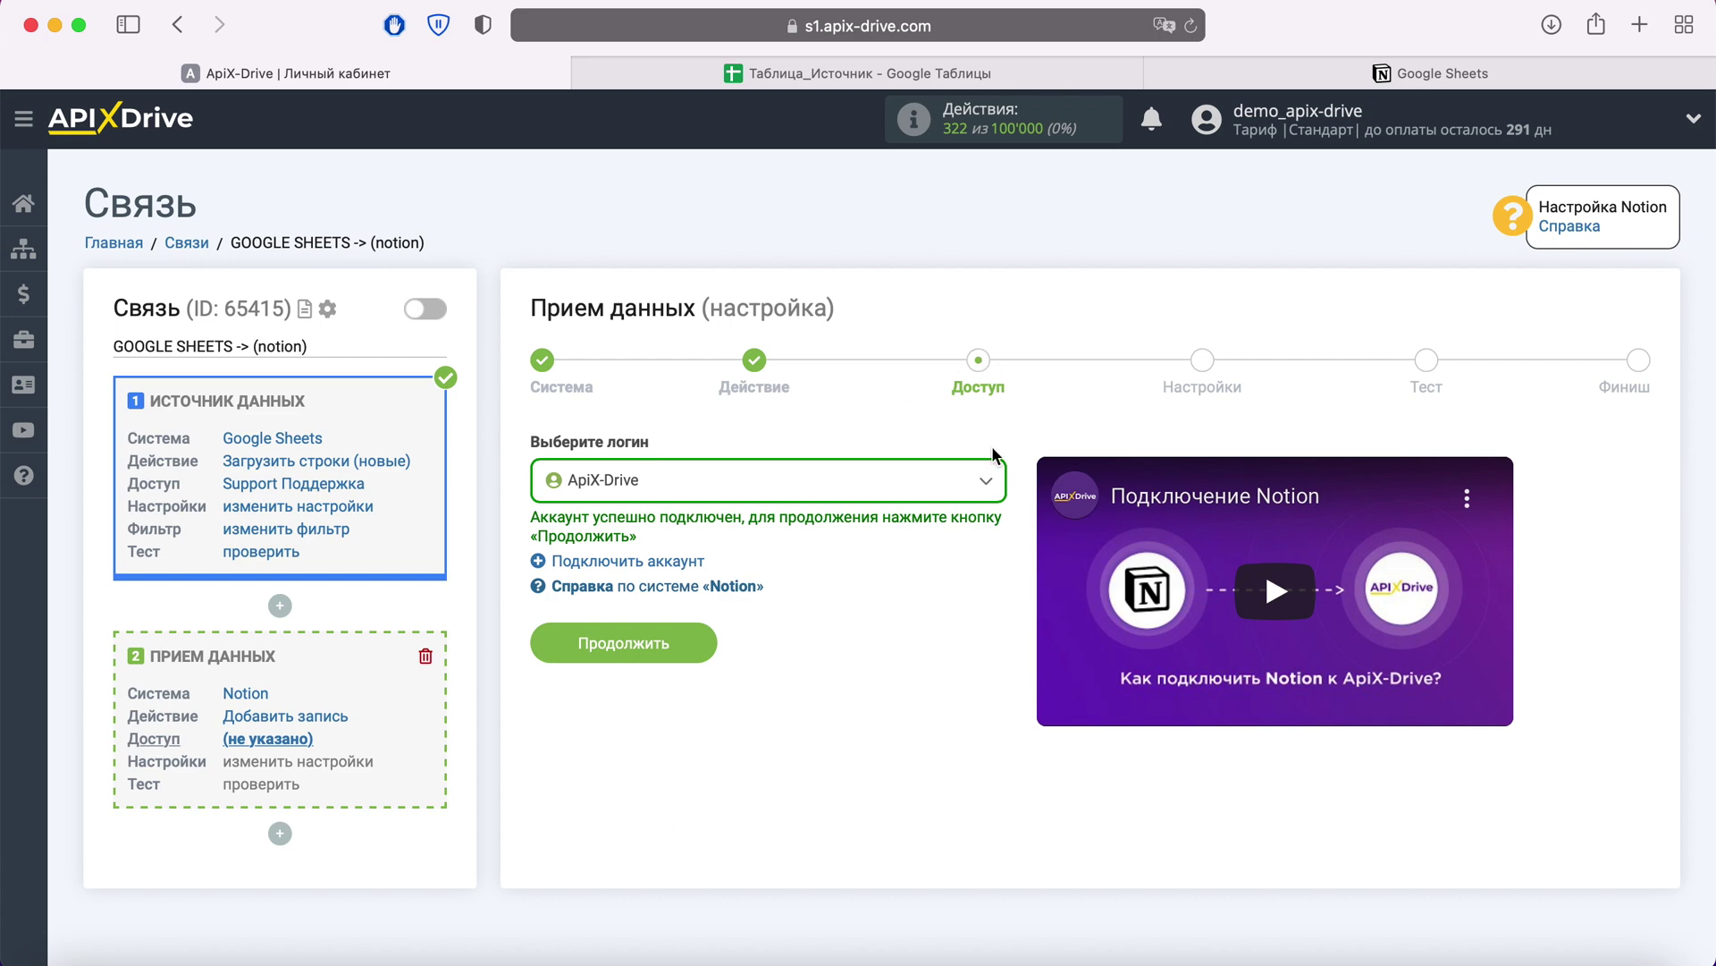
# - Select the ApiX-Drive Notion login and continue to the database settings
pyautogui.click(975, 481)
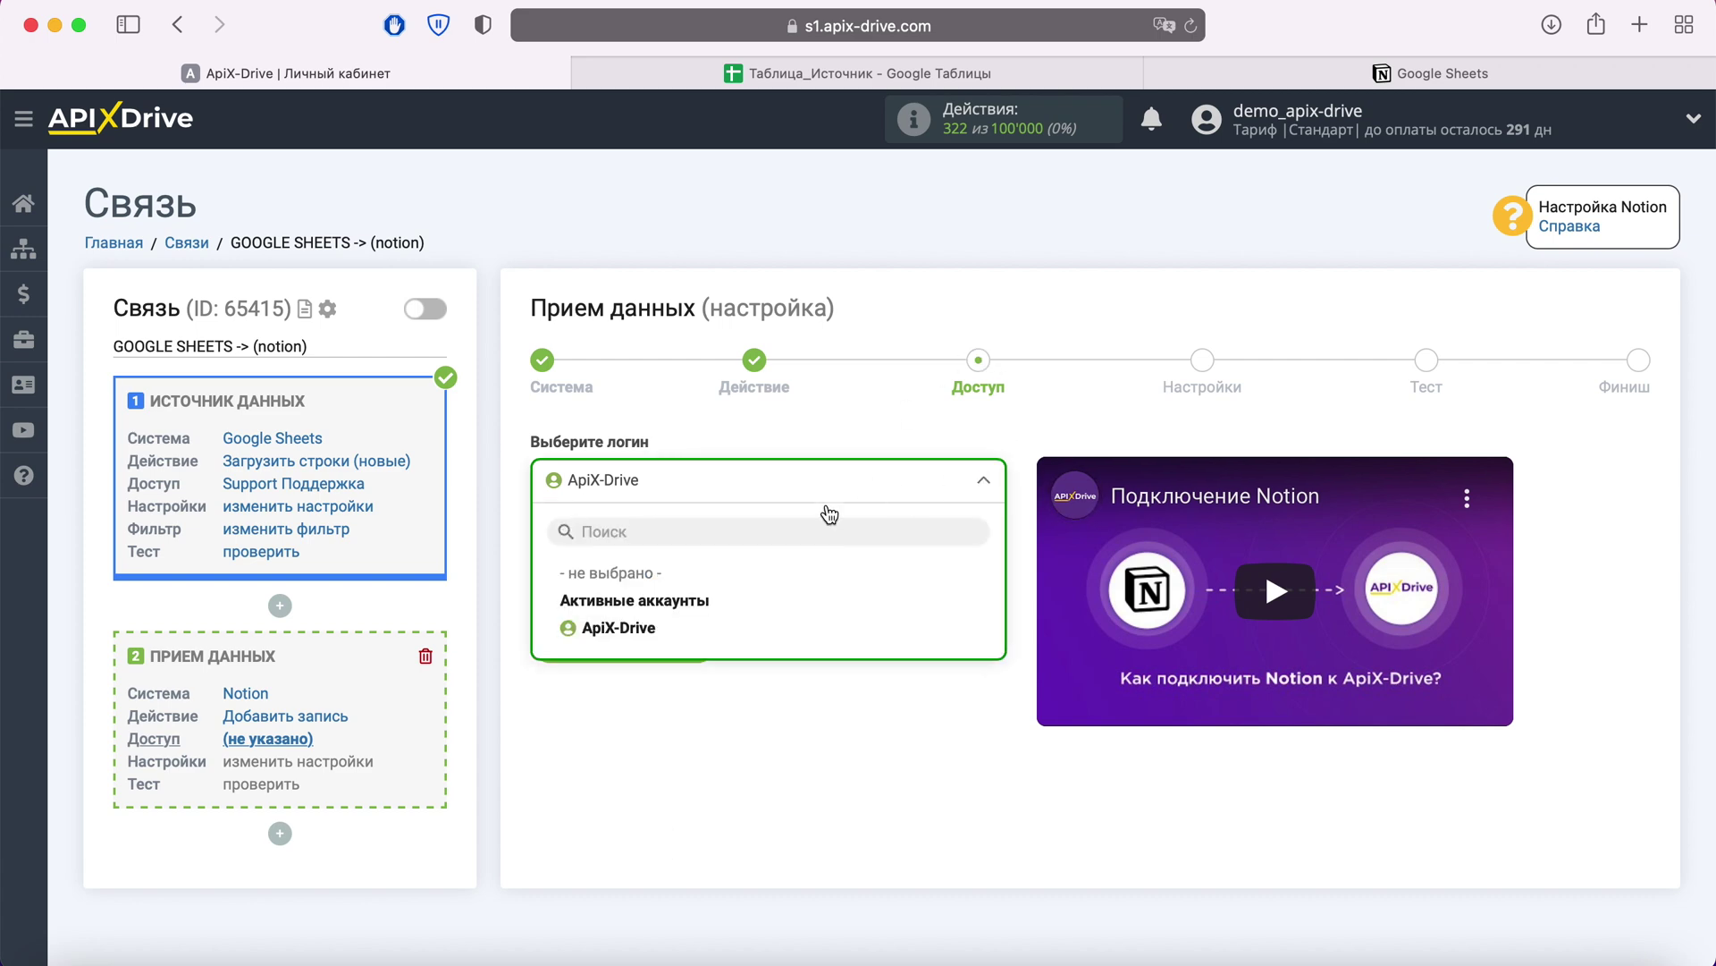
pyautogui.click(637, 631)
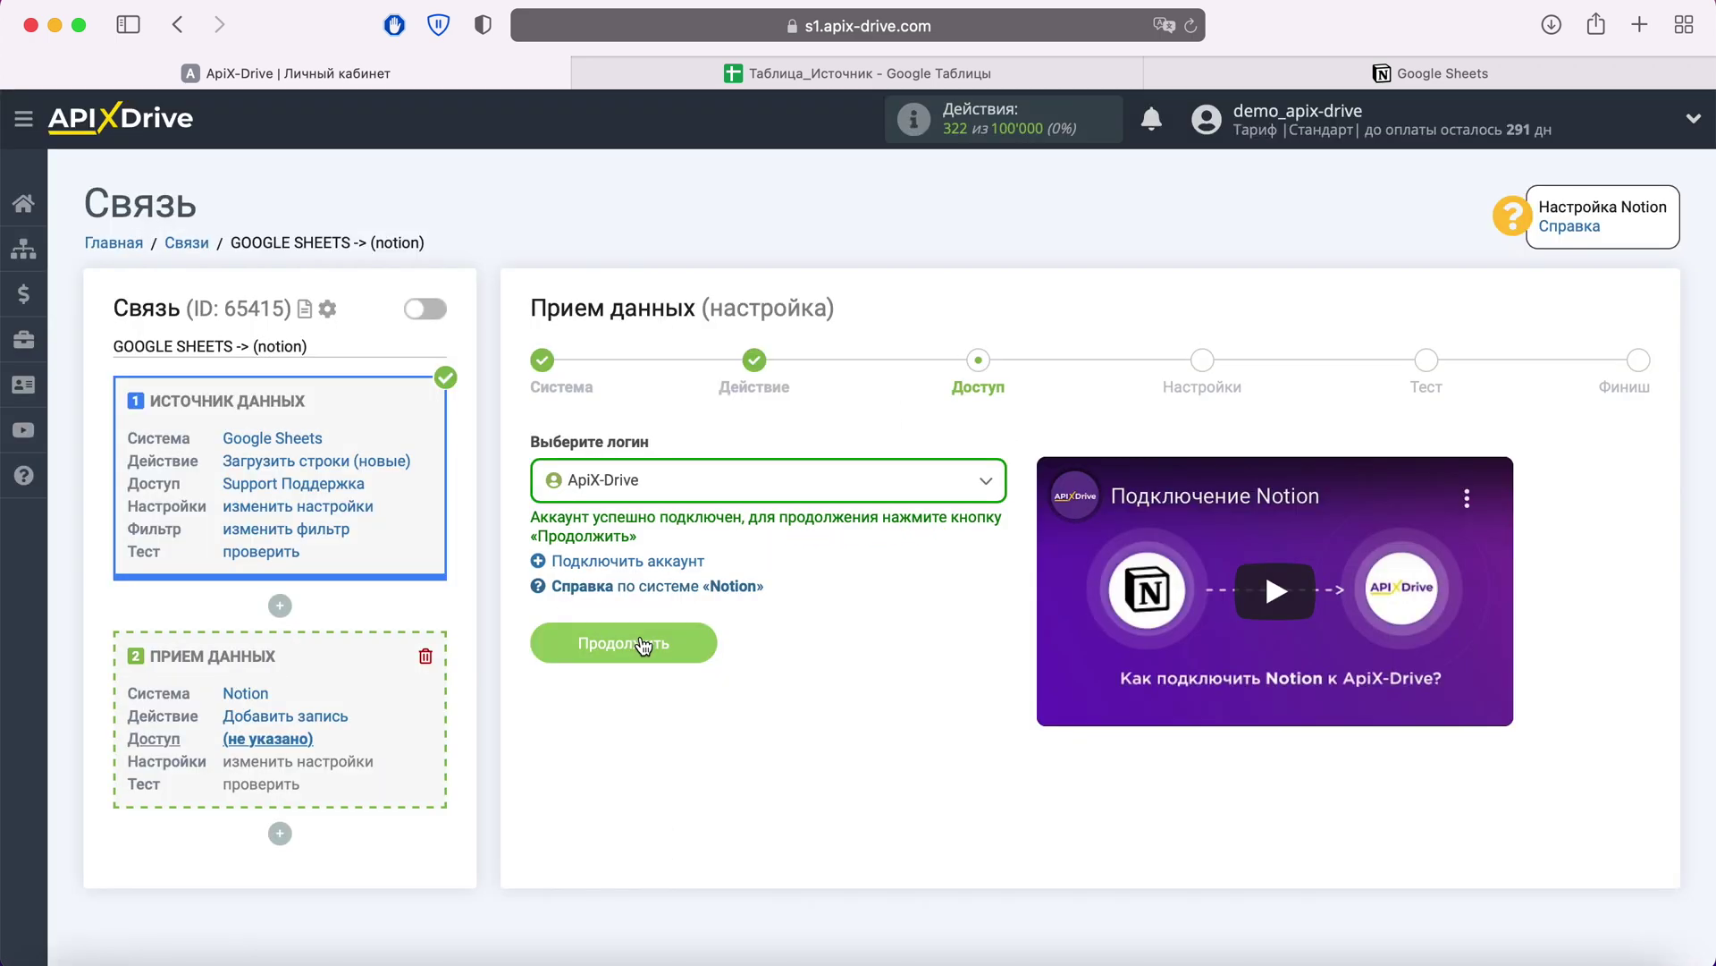
pyautogui.click(642, 643)
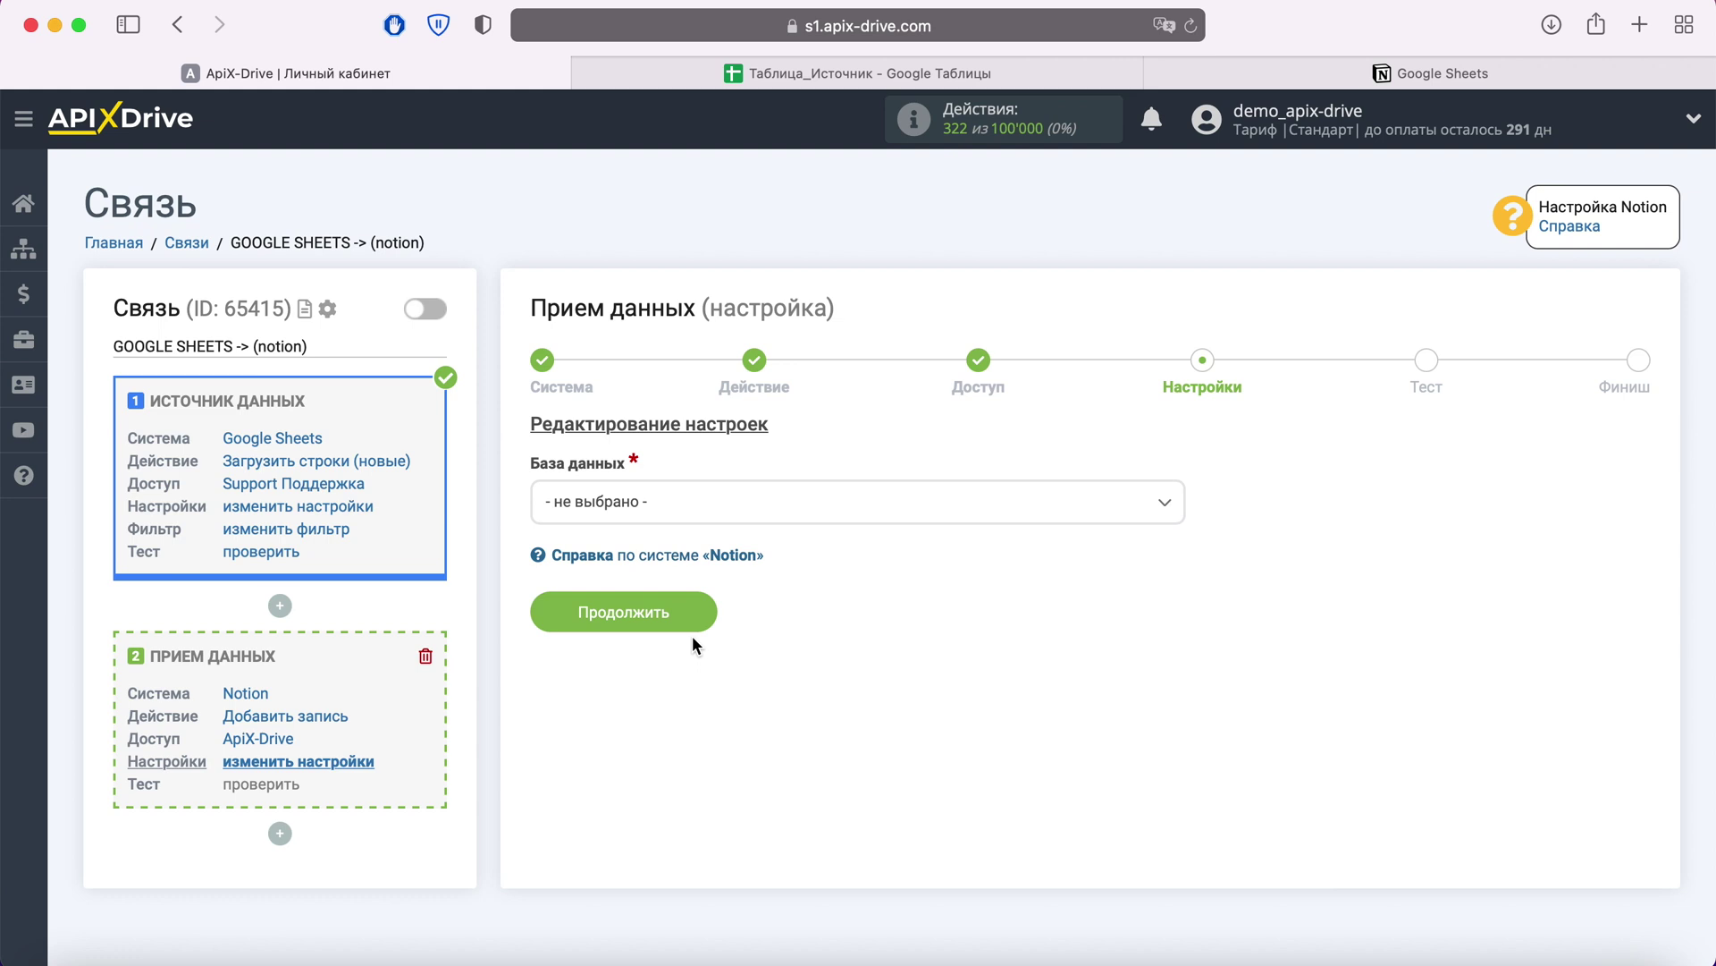
# - Choose the Google Sheets Notion database and fill Дата начала with Колонка А
pyautogui.click(754, 502)
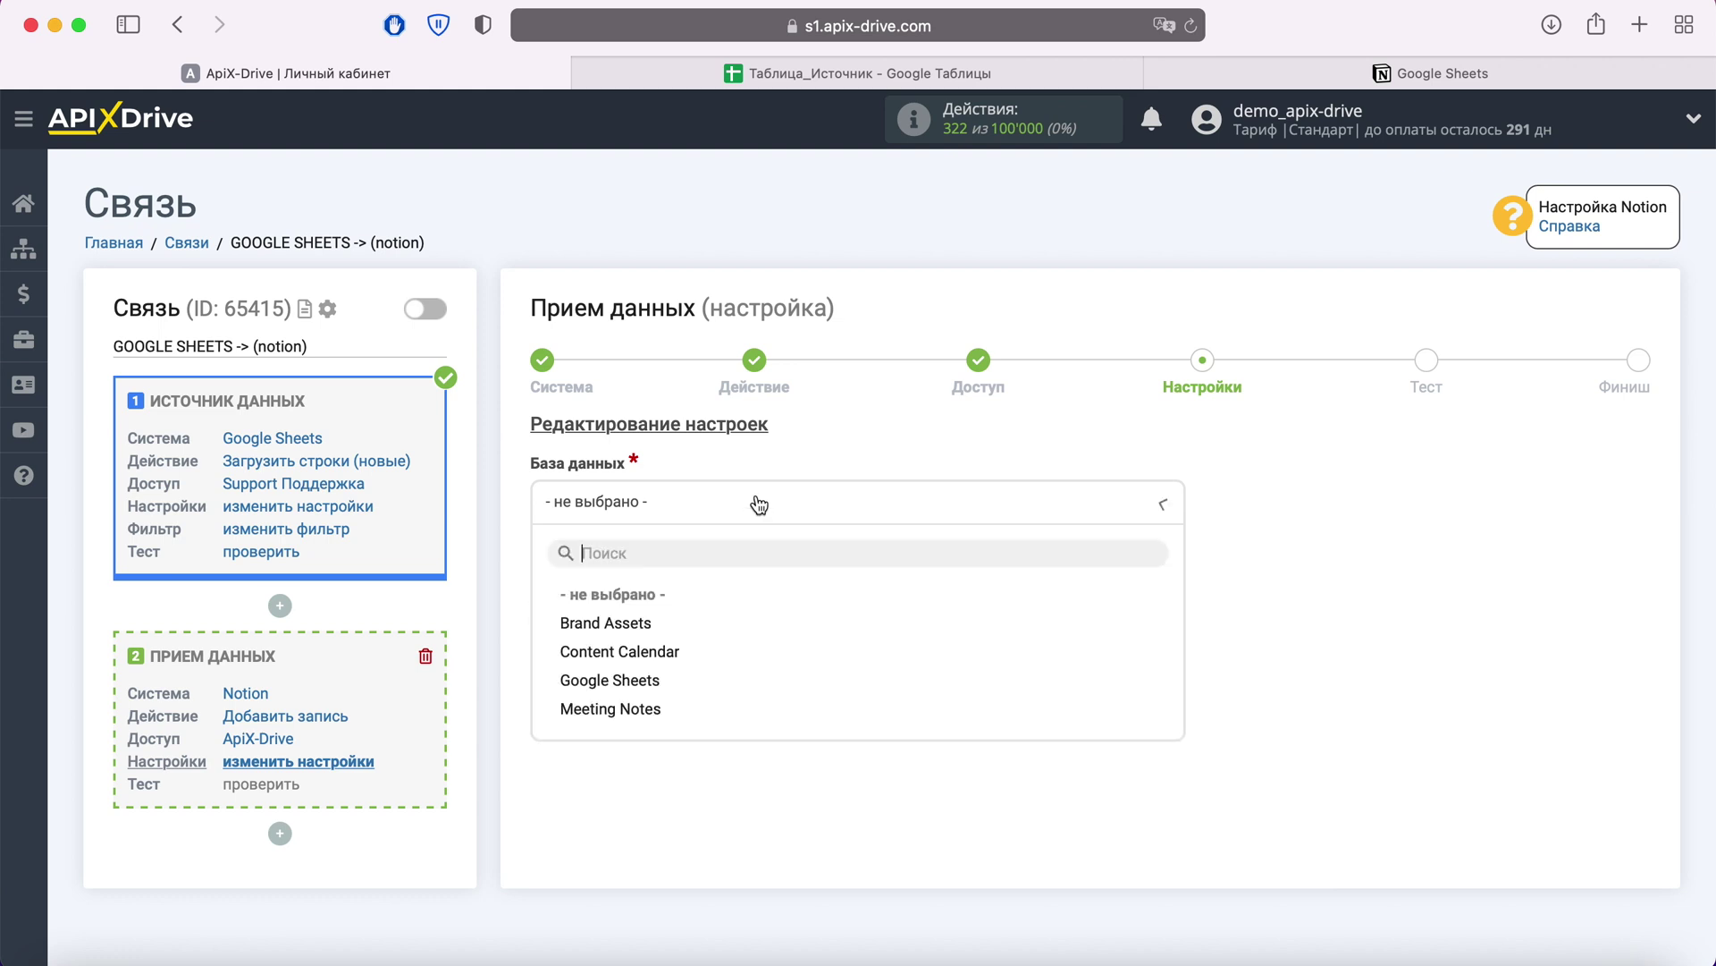
pyautogui.click(647, 689)
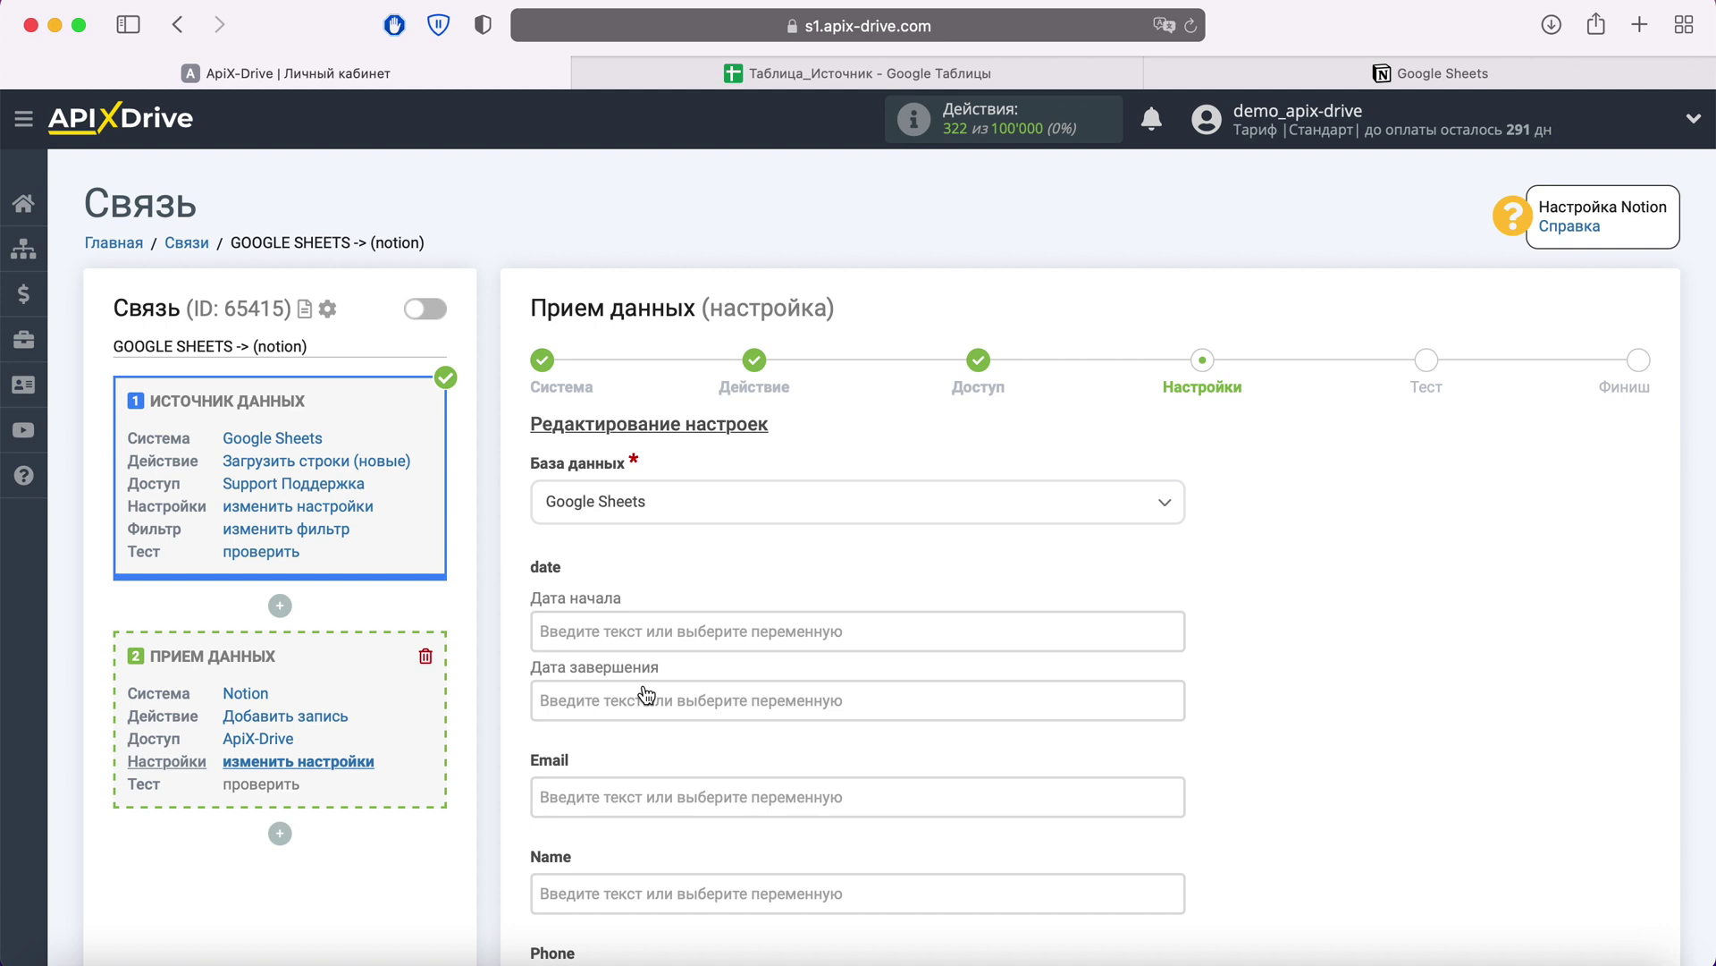
pyautogui.click(623, 631)
pyautogui.scroll(-5, 919, 608)
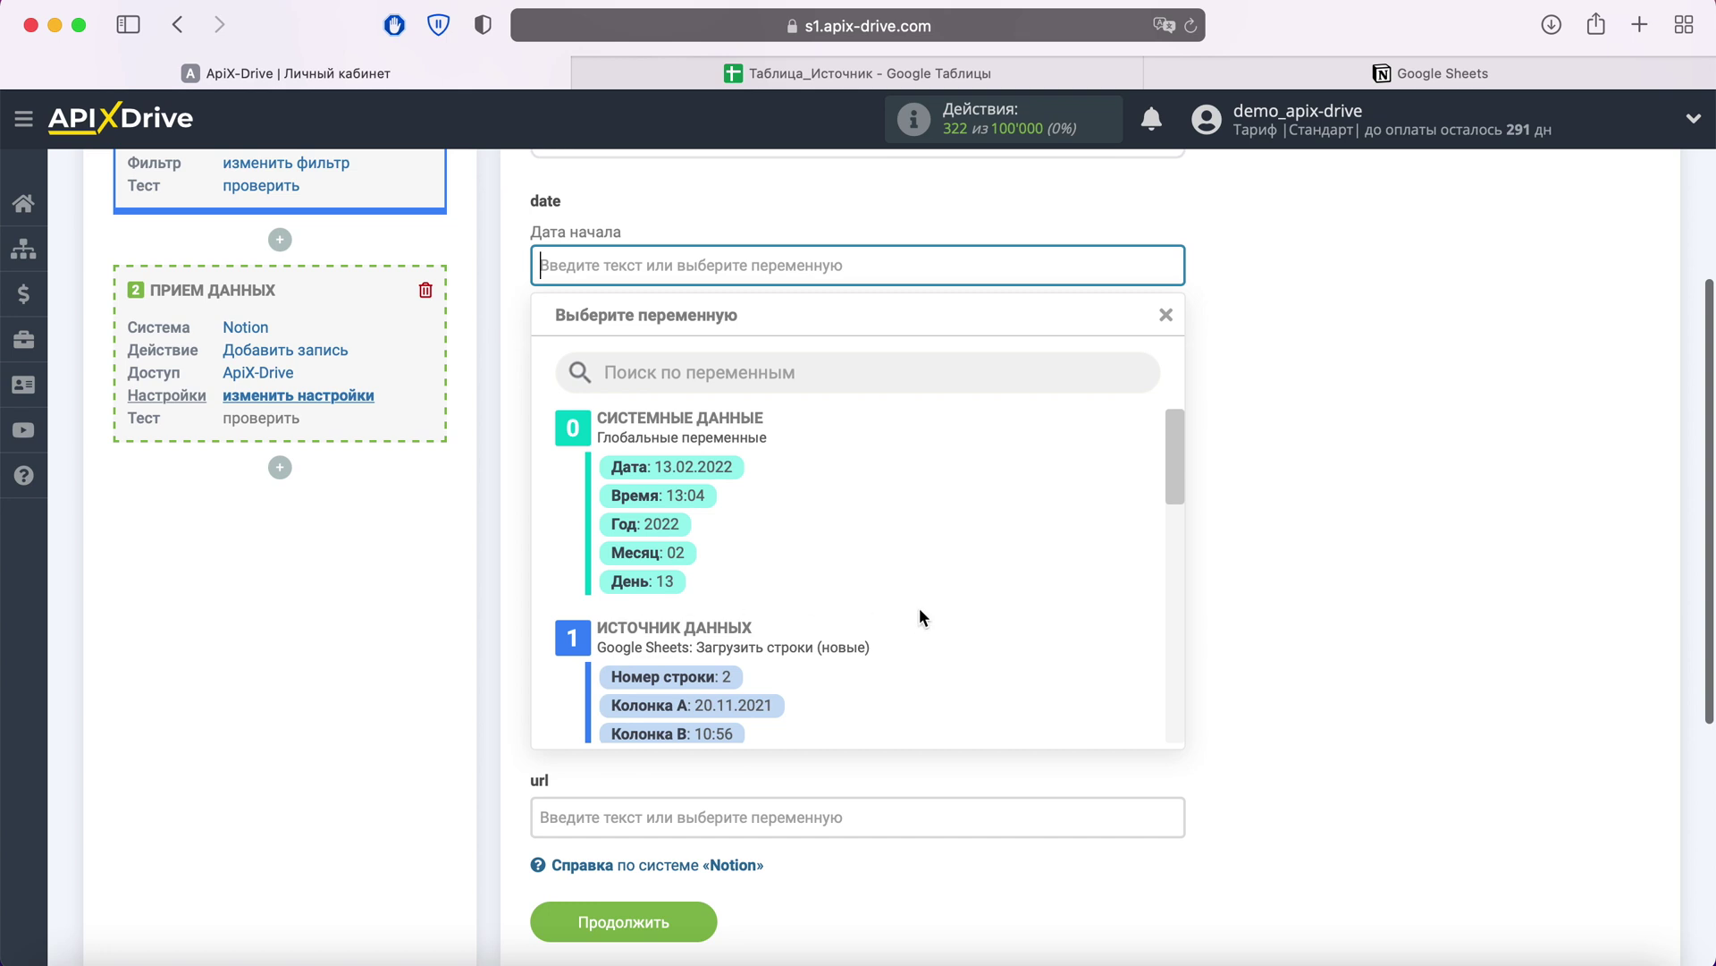
pyautogui.scroll(-2, 919, 617)
pyautogui.click(697, 637)
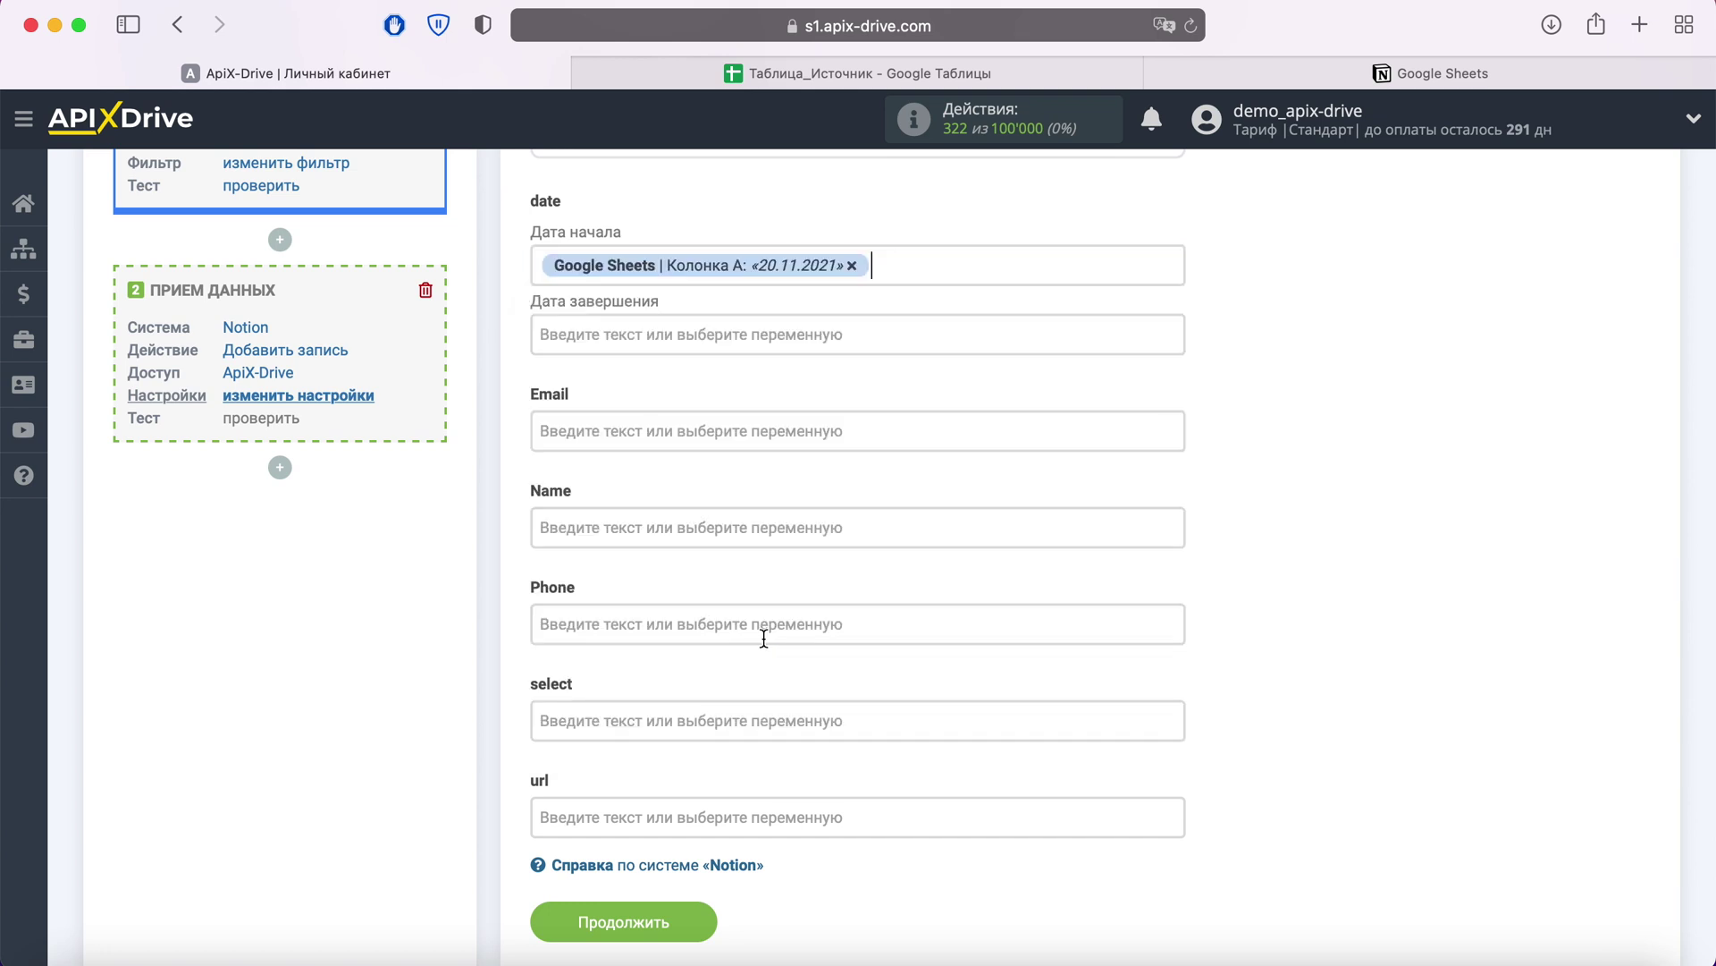
# - Map Email to column H and Name to columns F and G
pyautogui.click(683, 447)
pyautogui.scroll(-3, 921, 512)
pyautogui.scroll(-1, 920, 512)
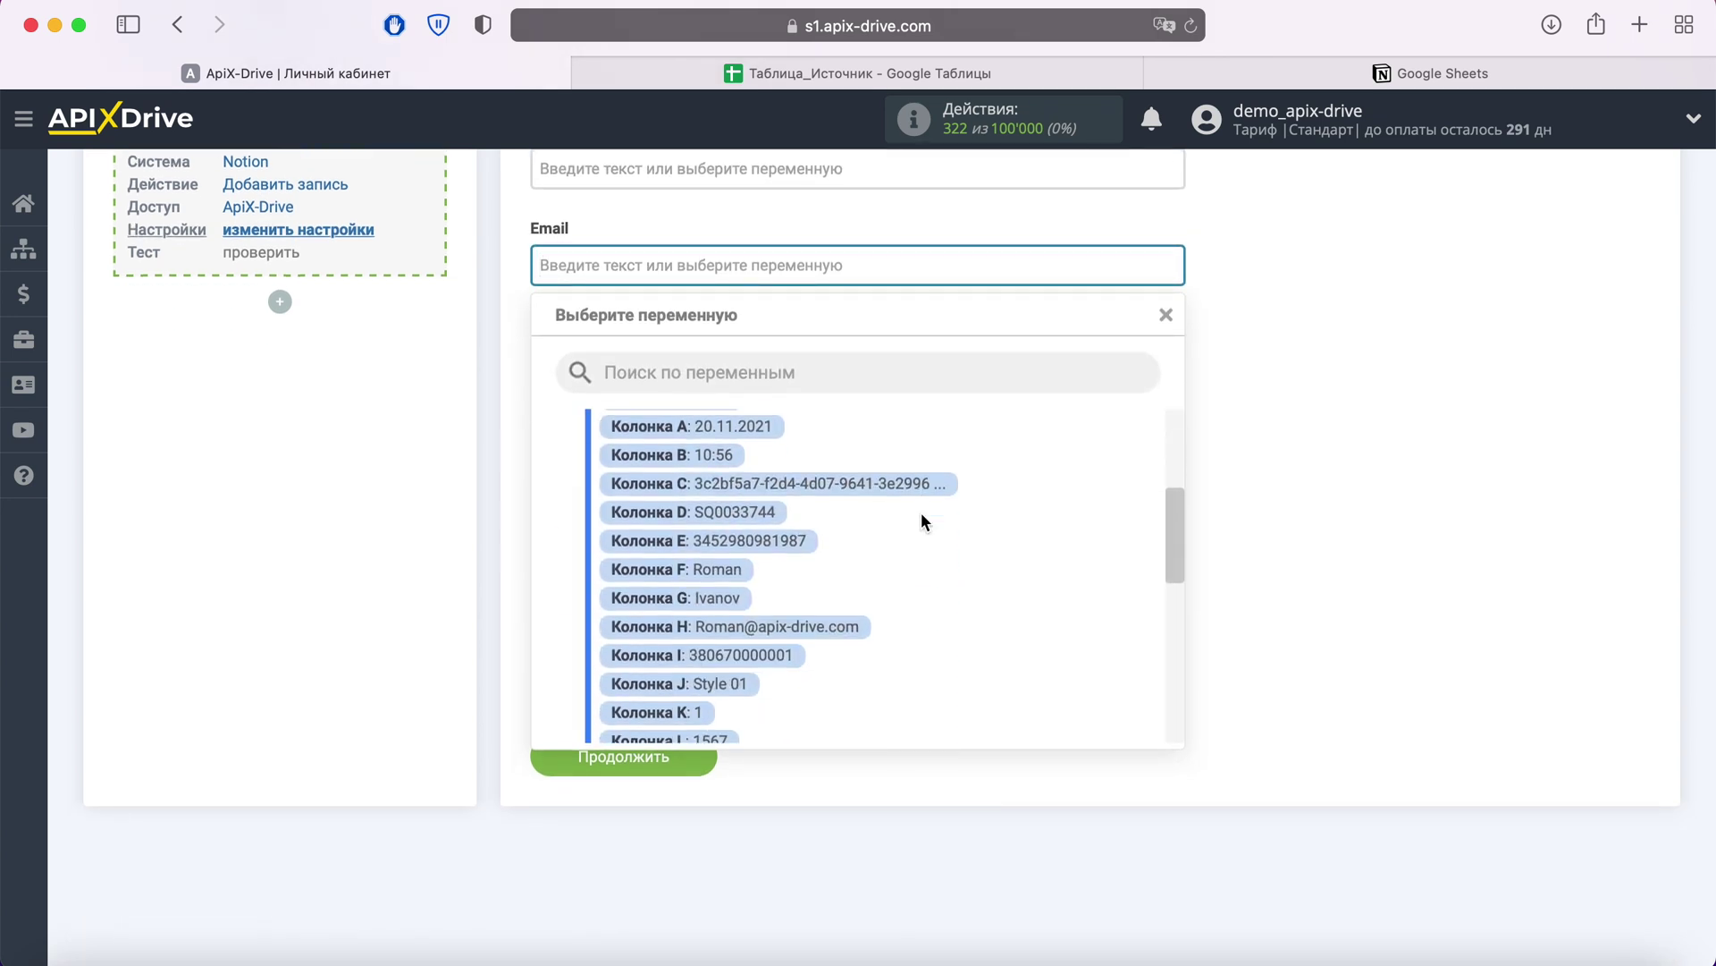
pyautogui.click(841, 605)
pyautogui.click(712, 373)
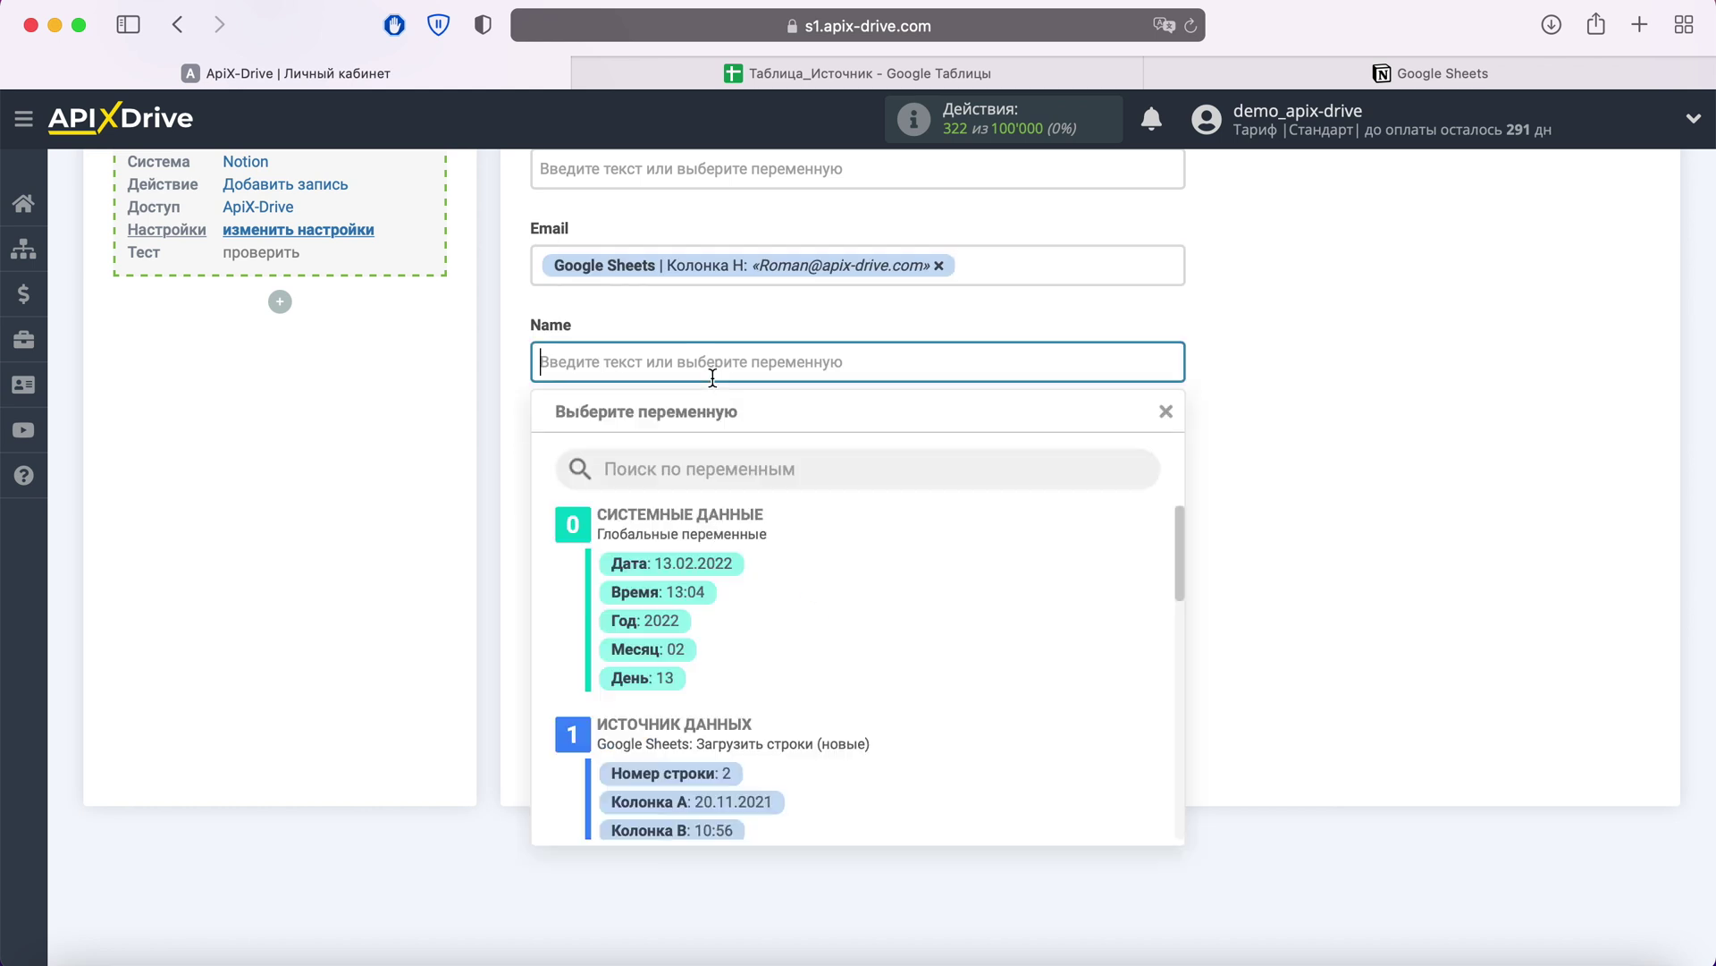
pyautogui.scroll(-2, 987, 603)
pyautogui.scroll(-1, 987, 602)
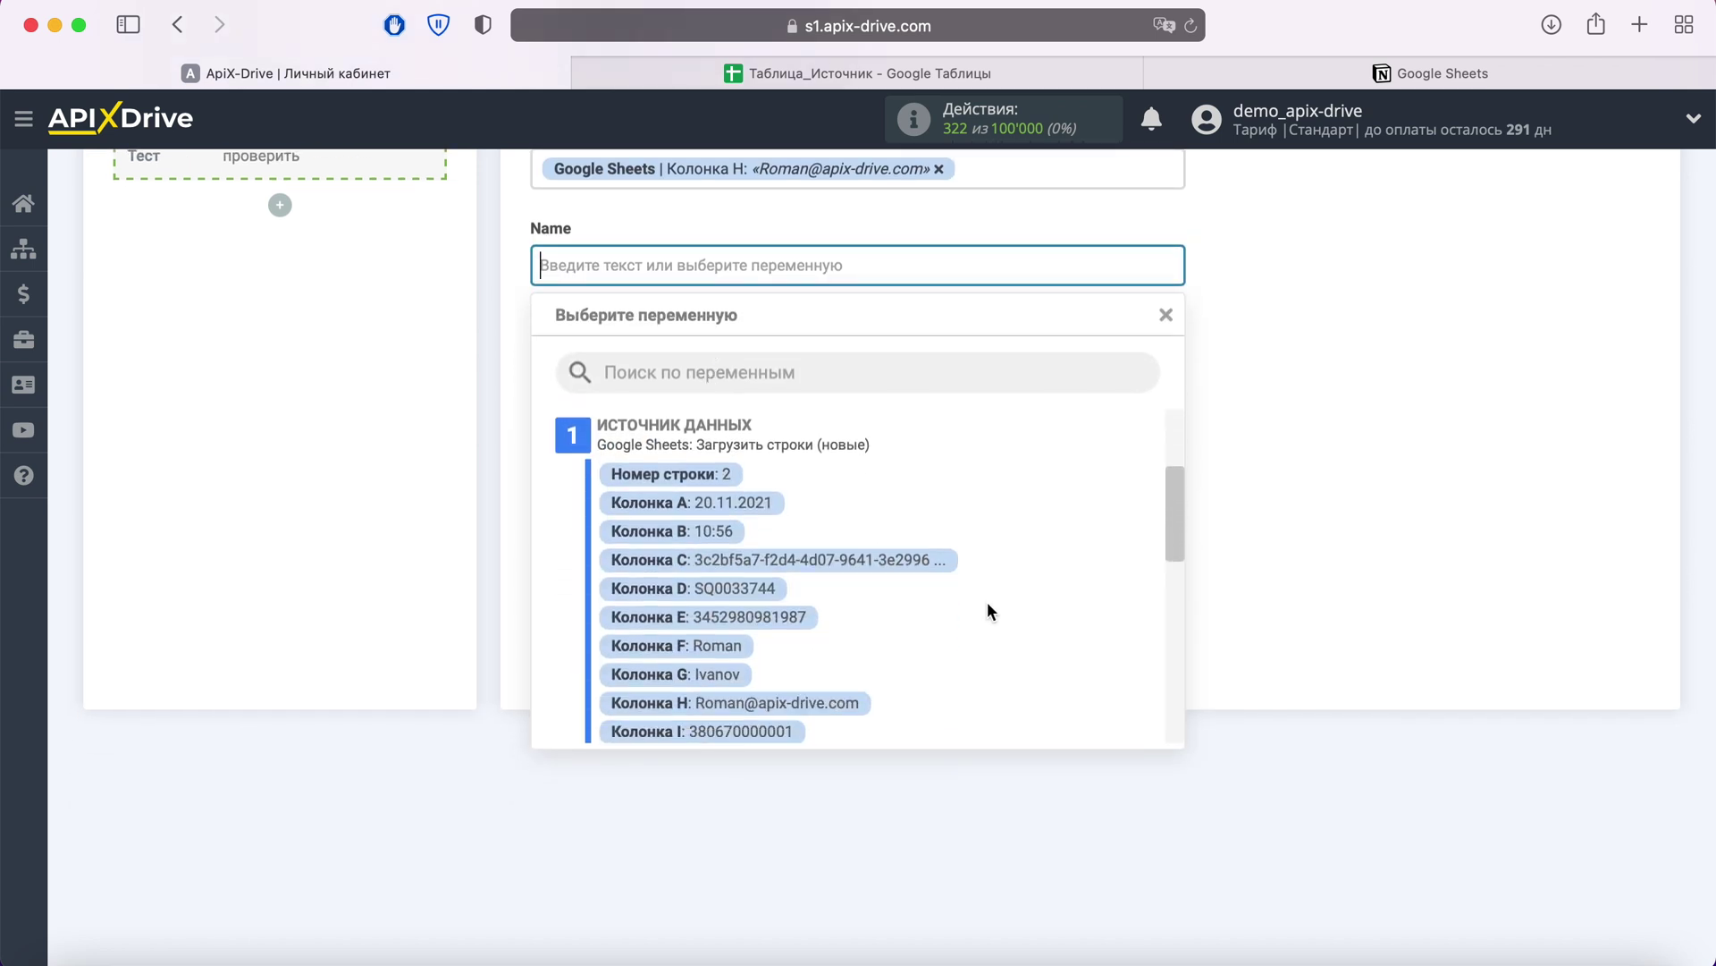
pyautogui.scroll(-1, 987, 611)
pyautogui.click(706, 588)
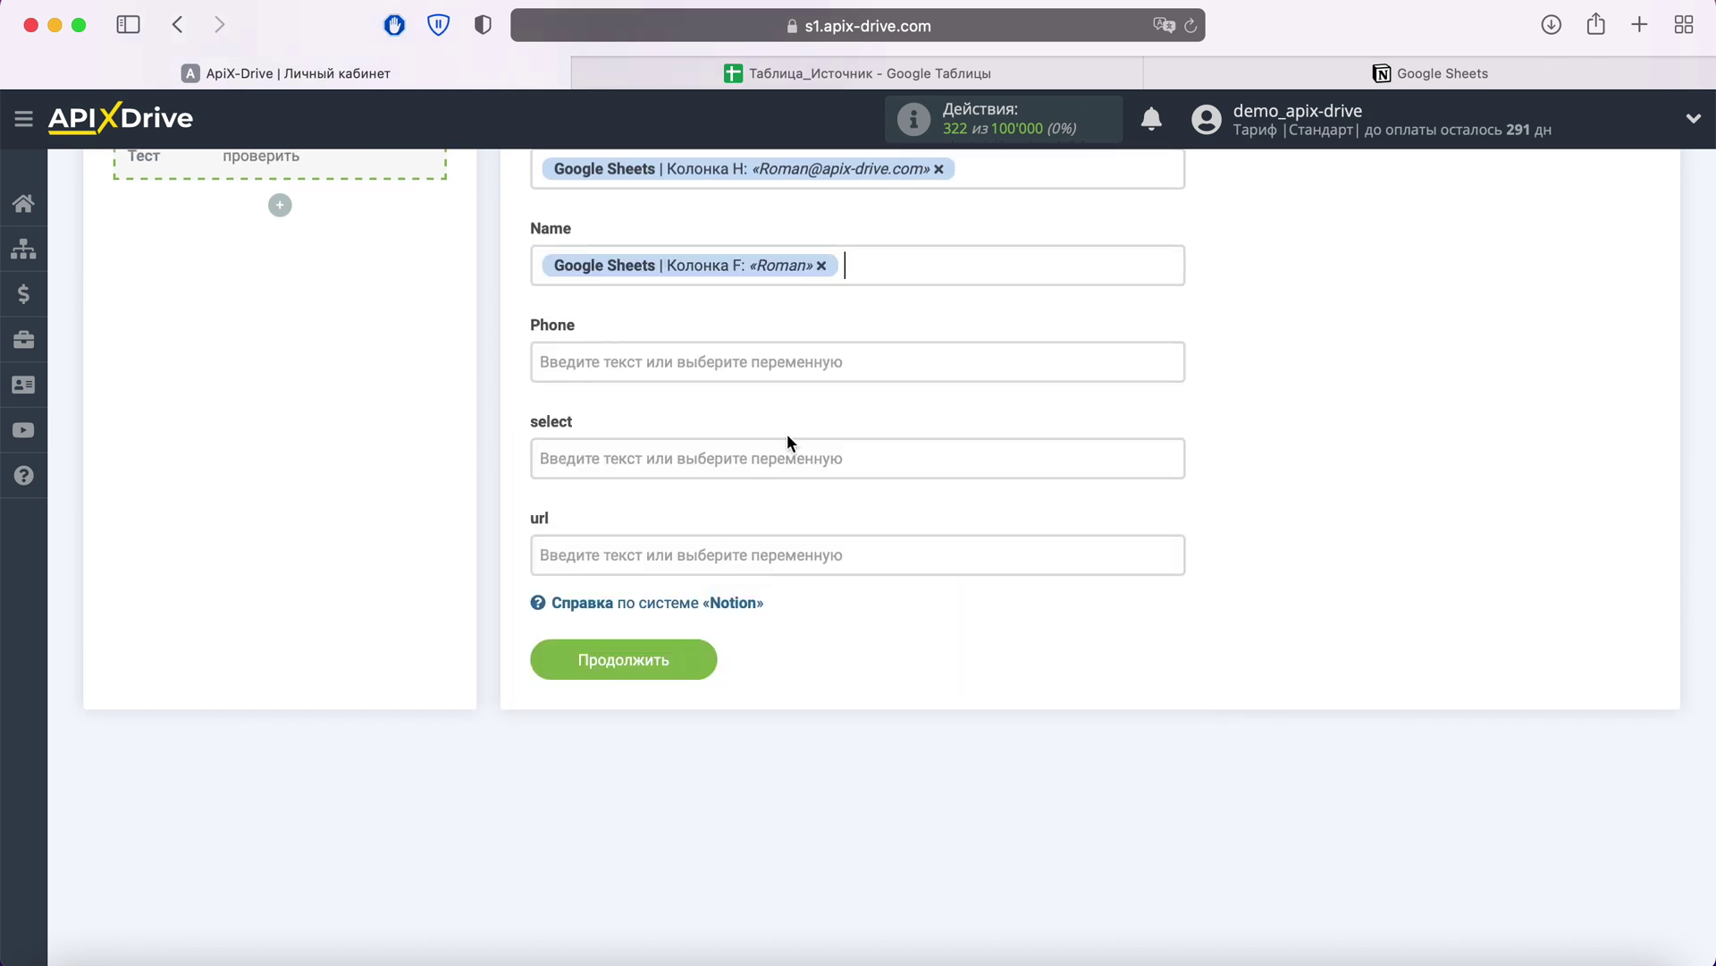
pyautogui.click(880, 268)
pyautogui.click(786, 605)
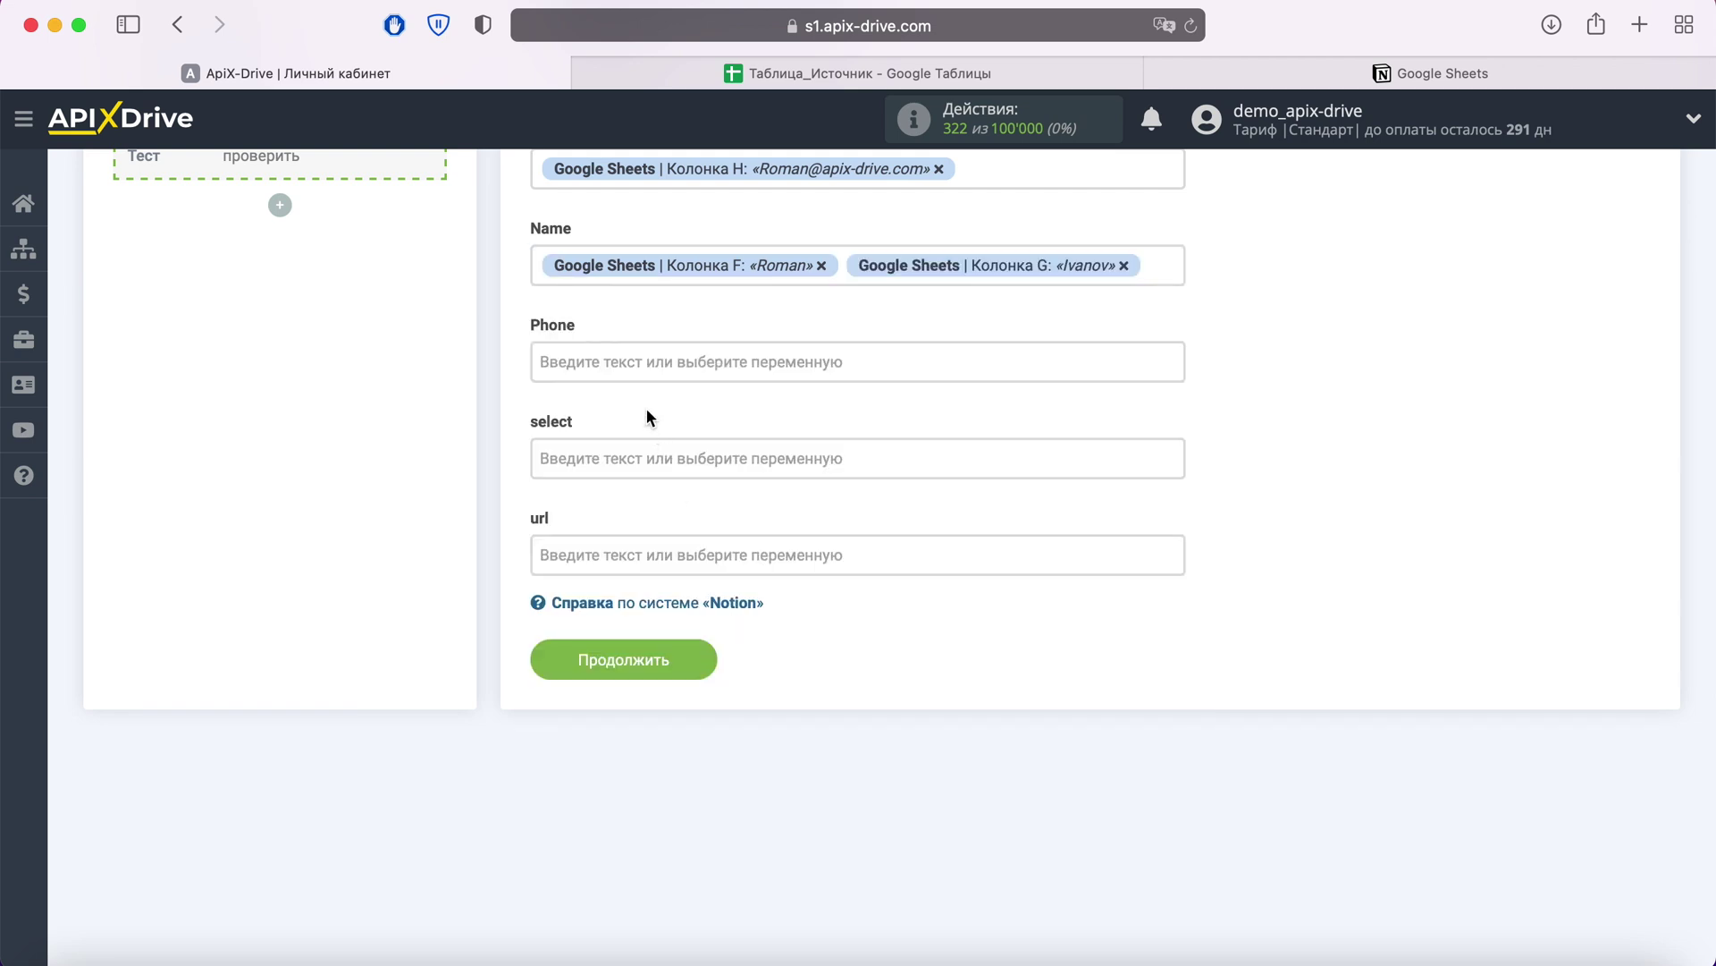
# - Map Phone to column I
pyautogui.click(680, 362)
pyautogui.scroll(-1, 996, 566)
pyautogui.scroll(-2, 996, 566)
pyautogui.scroll(-1, 996, 566)
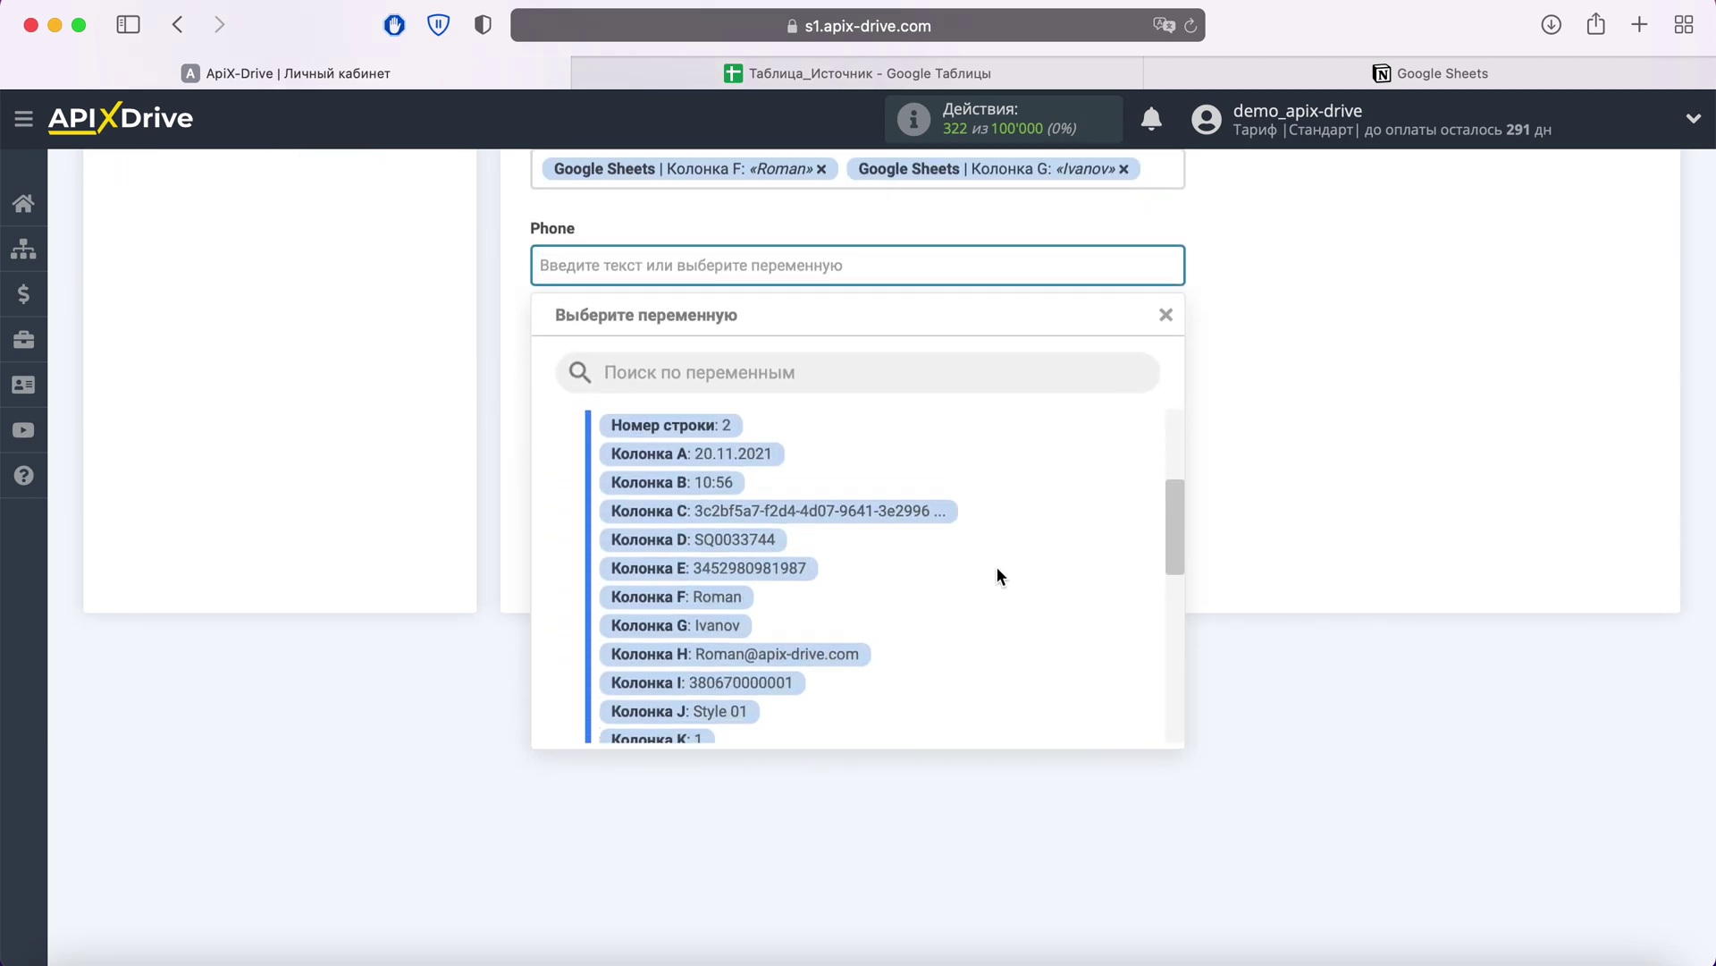
pyautogui.scroll(-1, 996, 566)
pyautogui.click(763, 658)
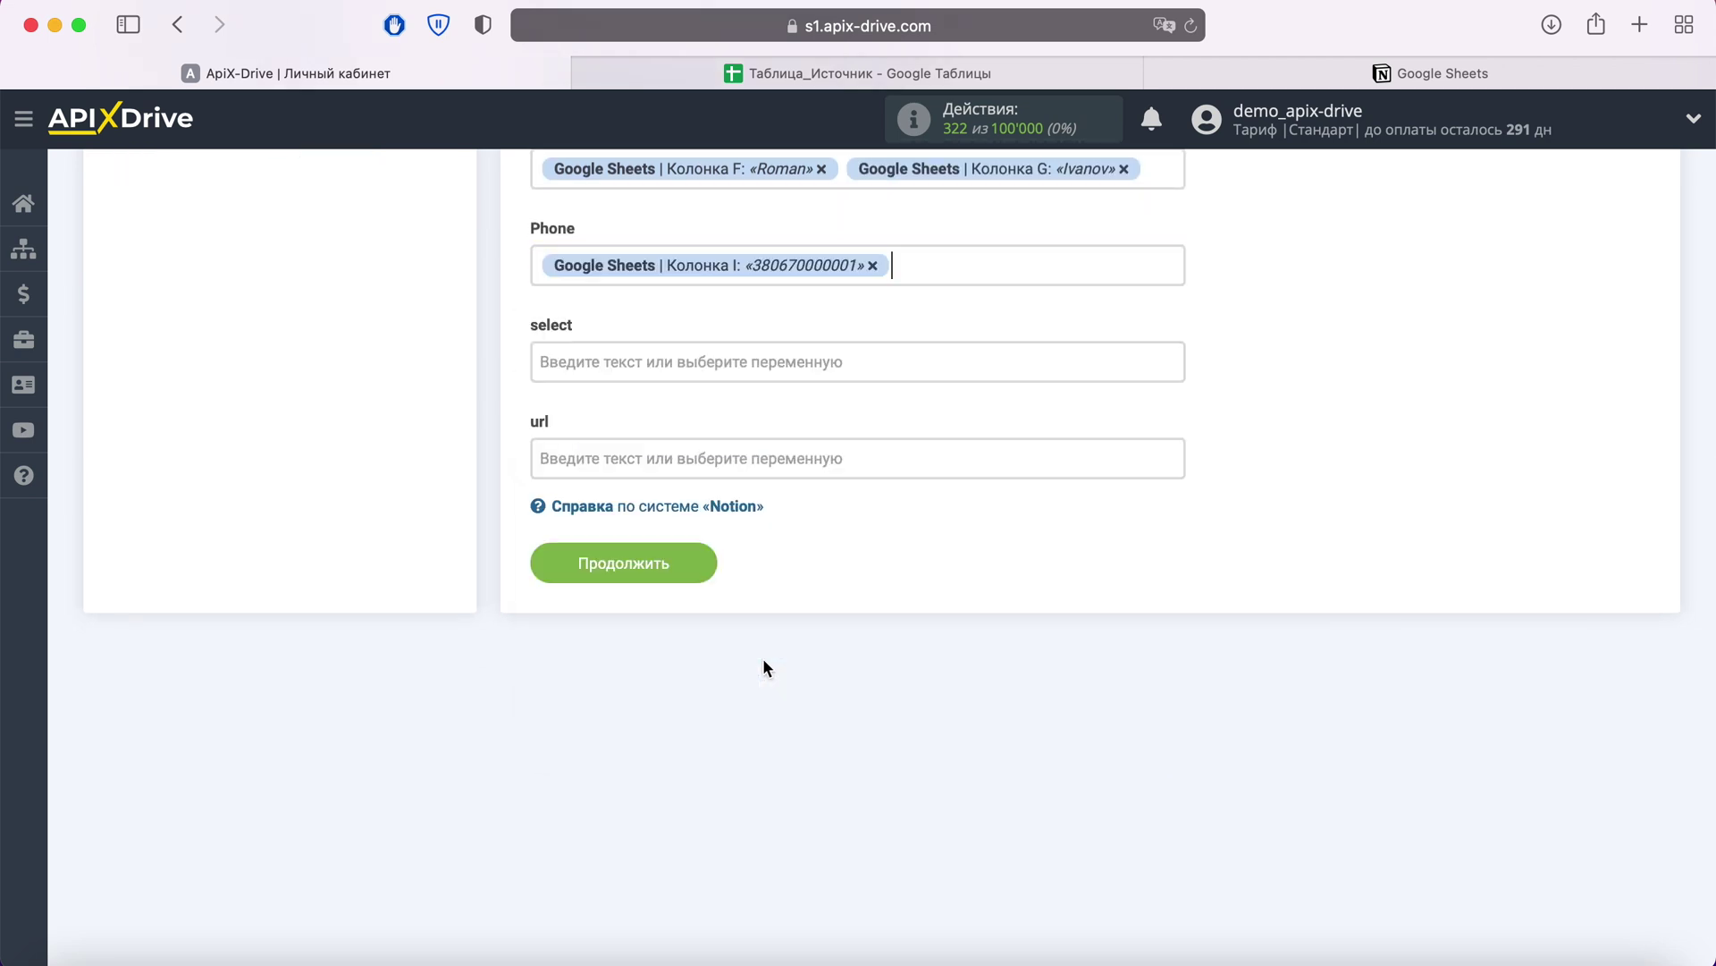
# - Map select to column J (Style 01) and url to column V (apix-drive.com)
pyautogui.click(670, 366)
pyautogui.scroll(-2, 921, 597)
pyautogui.scroll(-2, 921, 597)
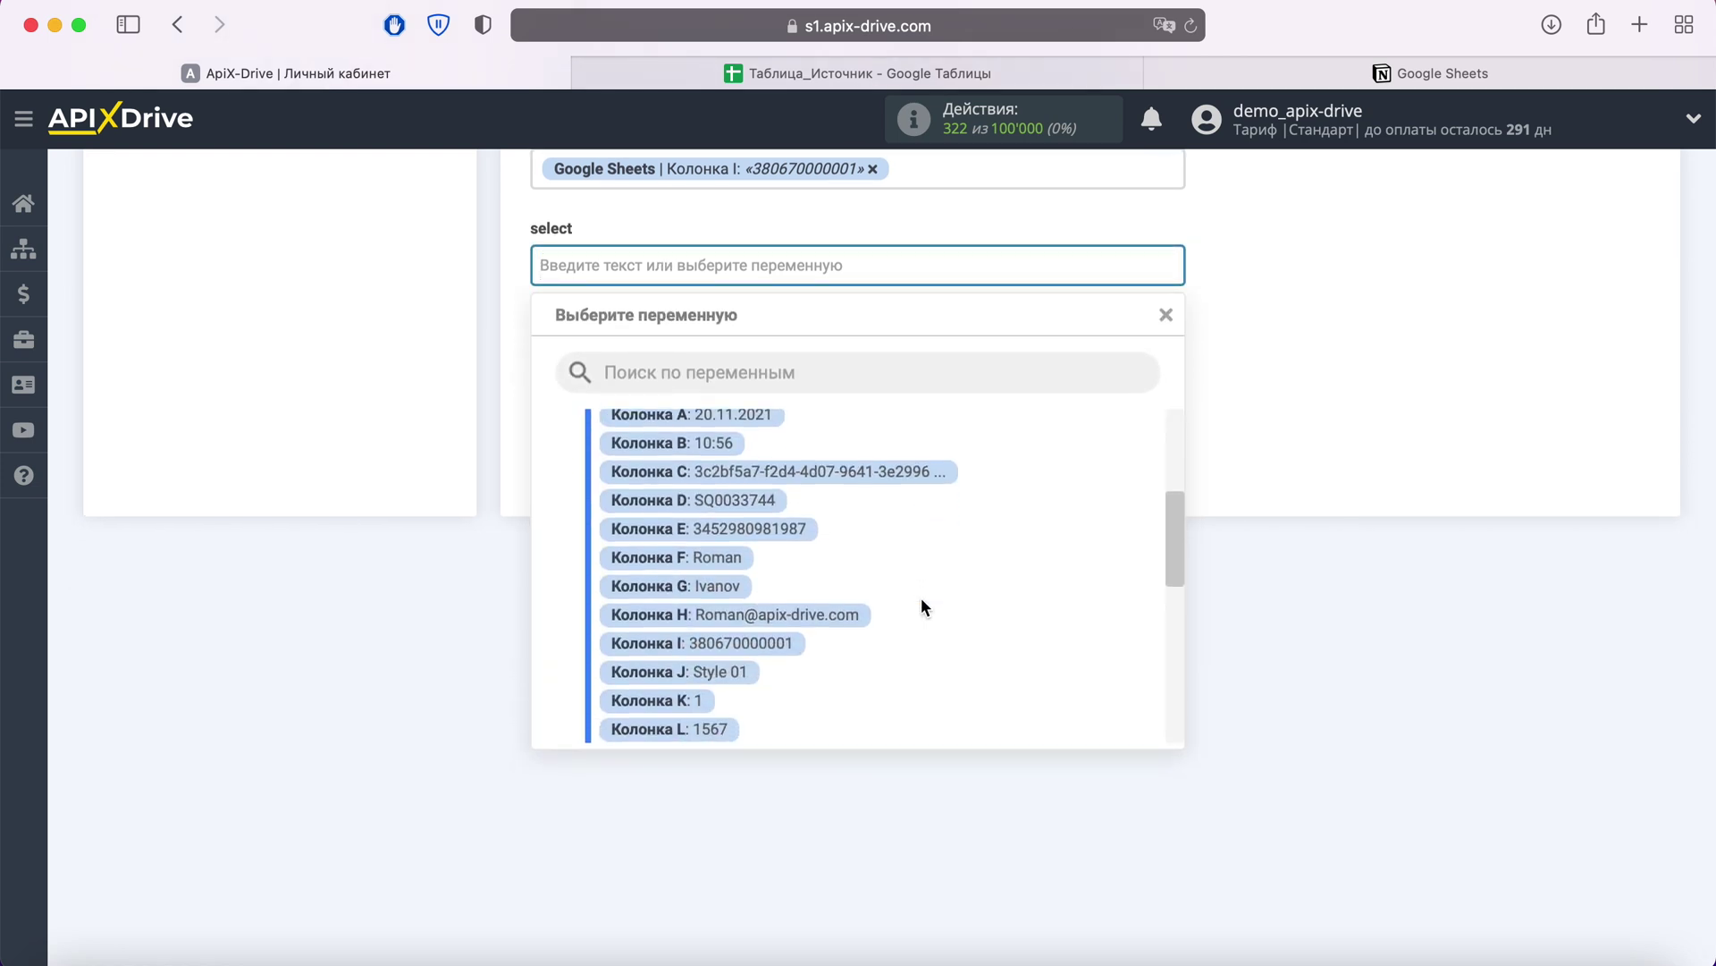
pyautogui.scroll(-2, 920, 597)
pyautogui.scroll(-1, 921, 598)
pyautogui.click(727, 570)
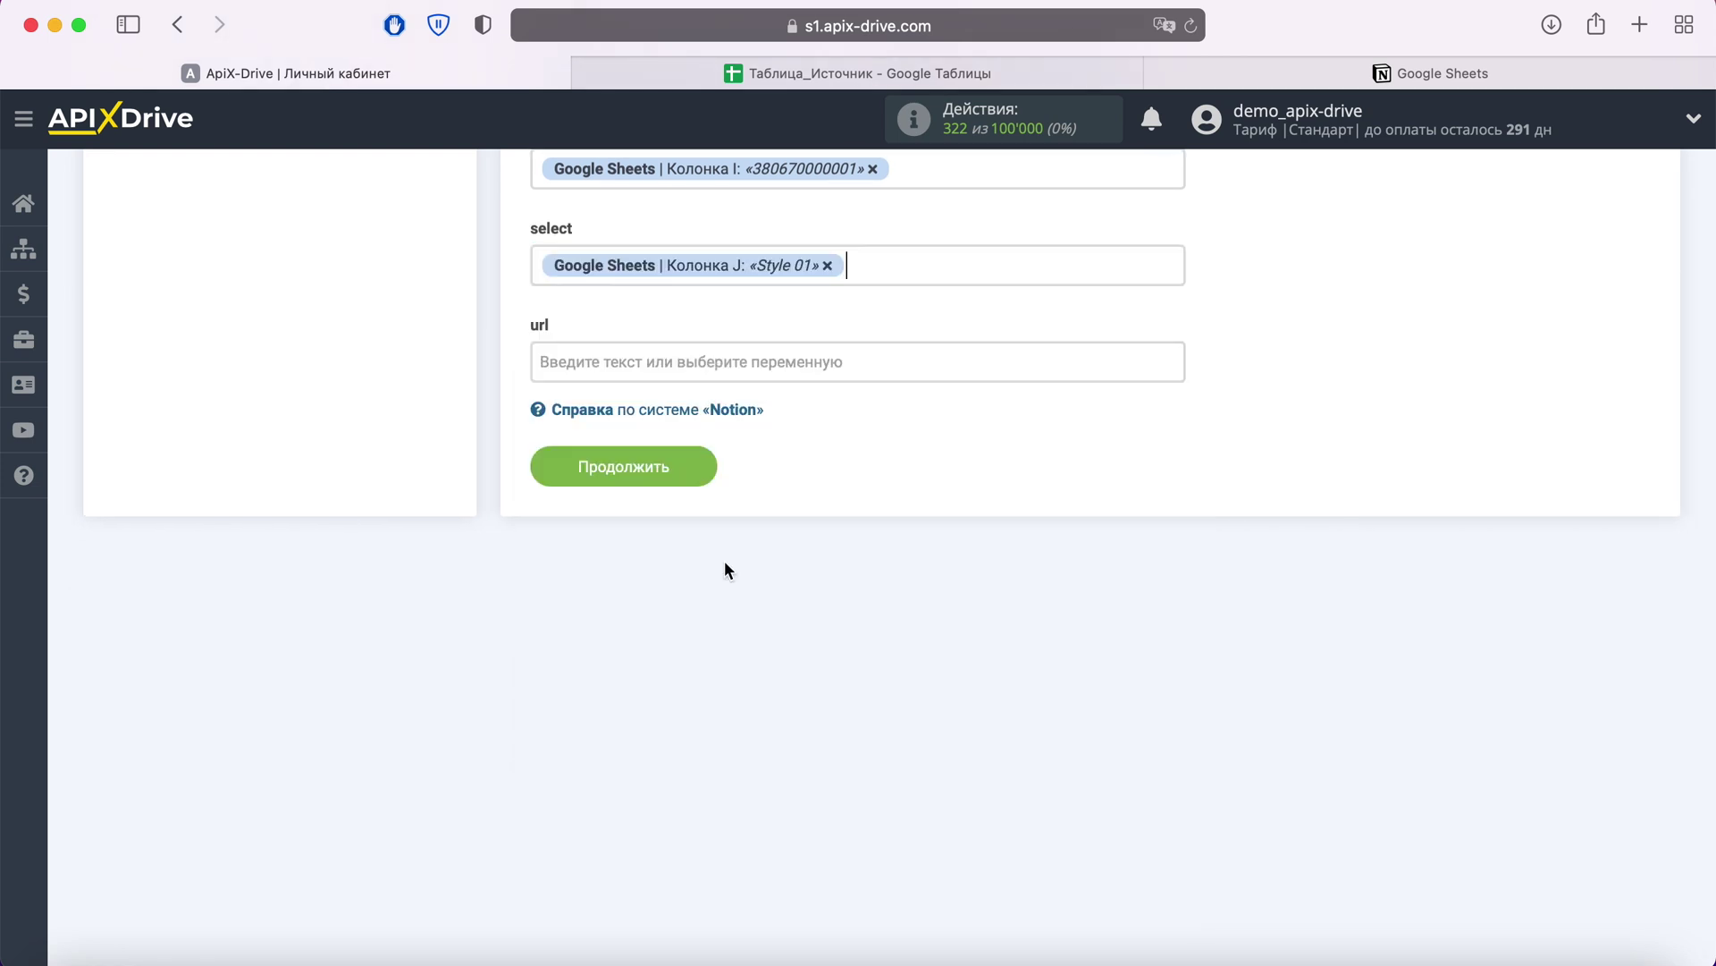
pyautogui.click(660, 353)
pyautogui.scroll(-5, 1011, 581)
pyautogui.scroll(-3, 1032, 590)
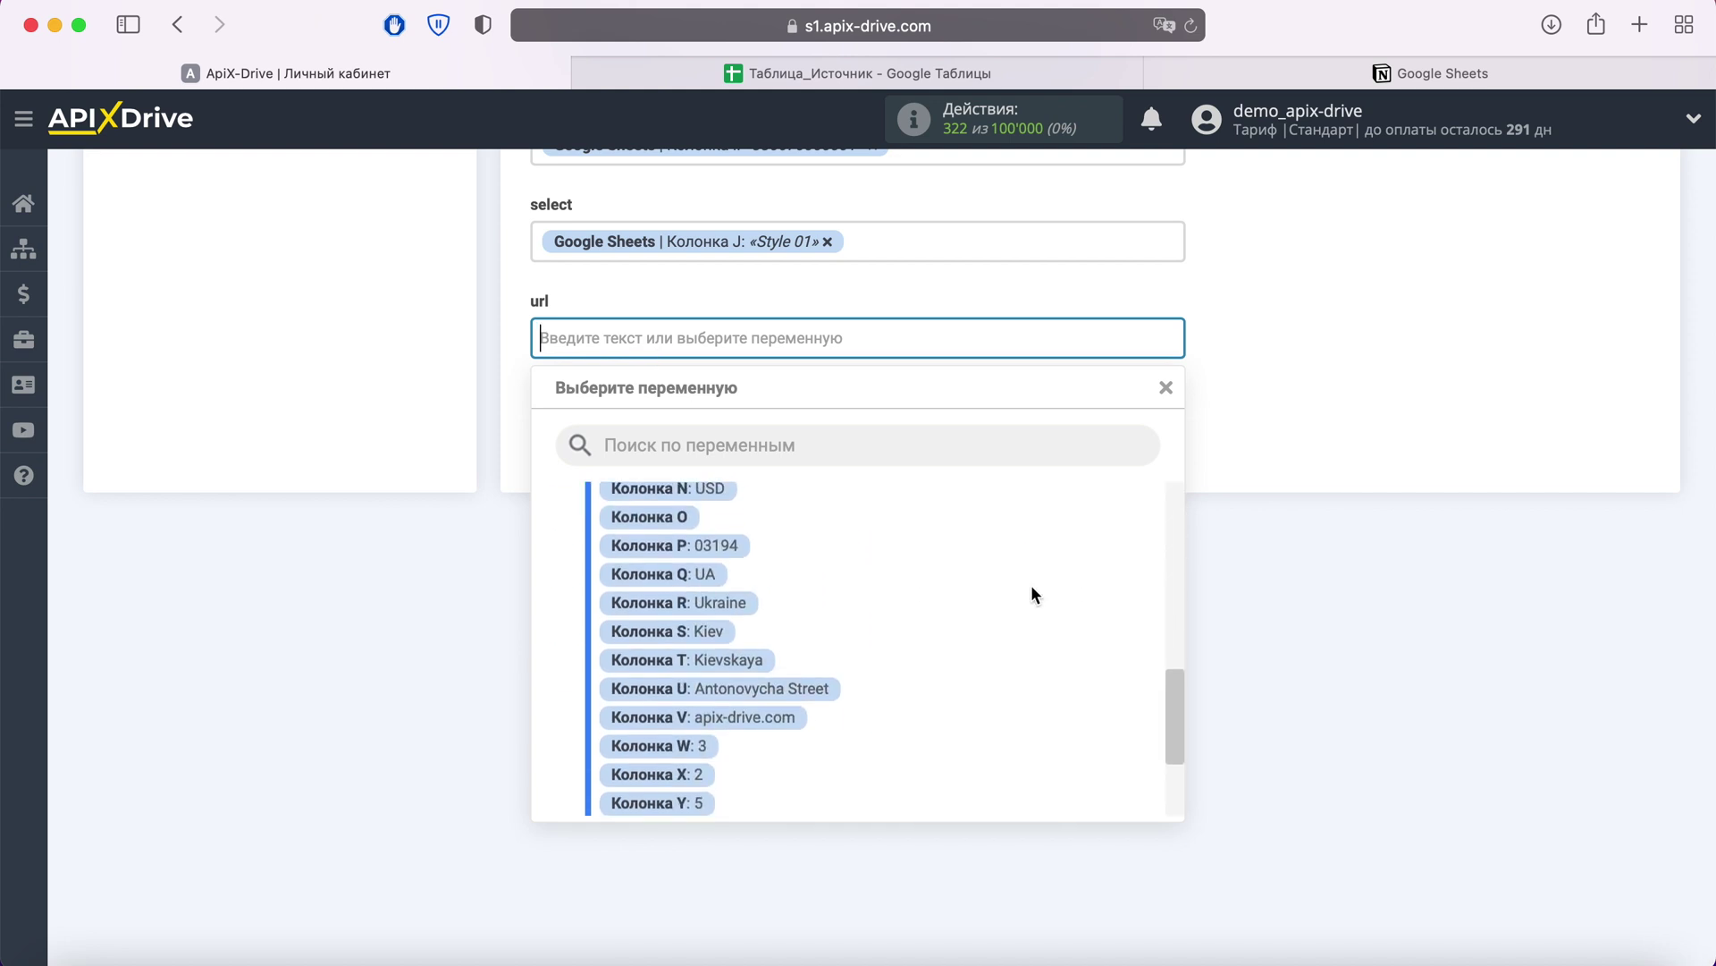
pyautogui.scroll(-2, 1032, 595)
pyautogui.click(792, 680)
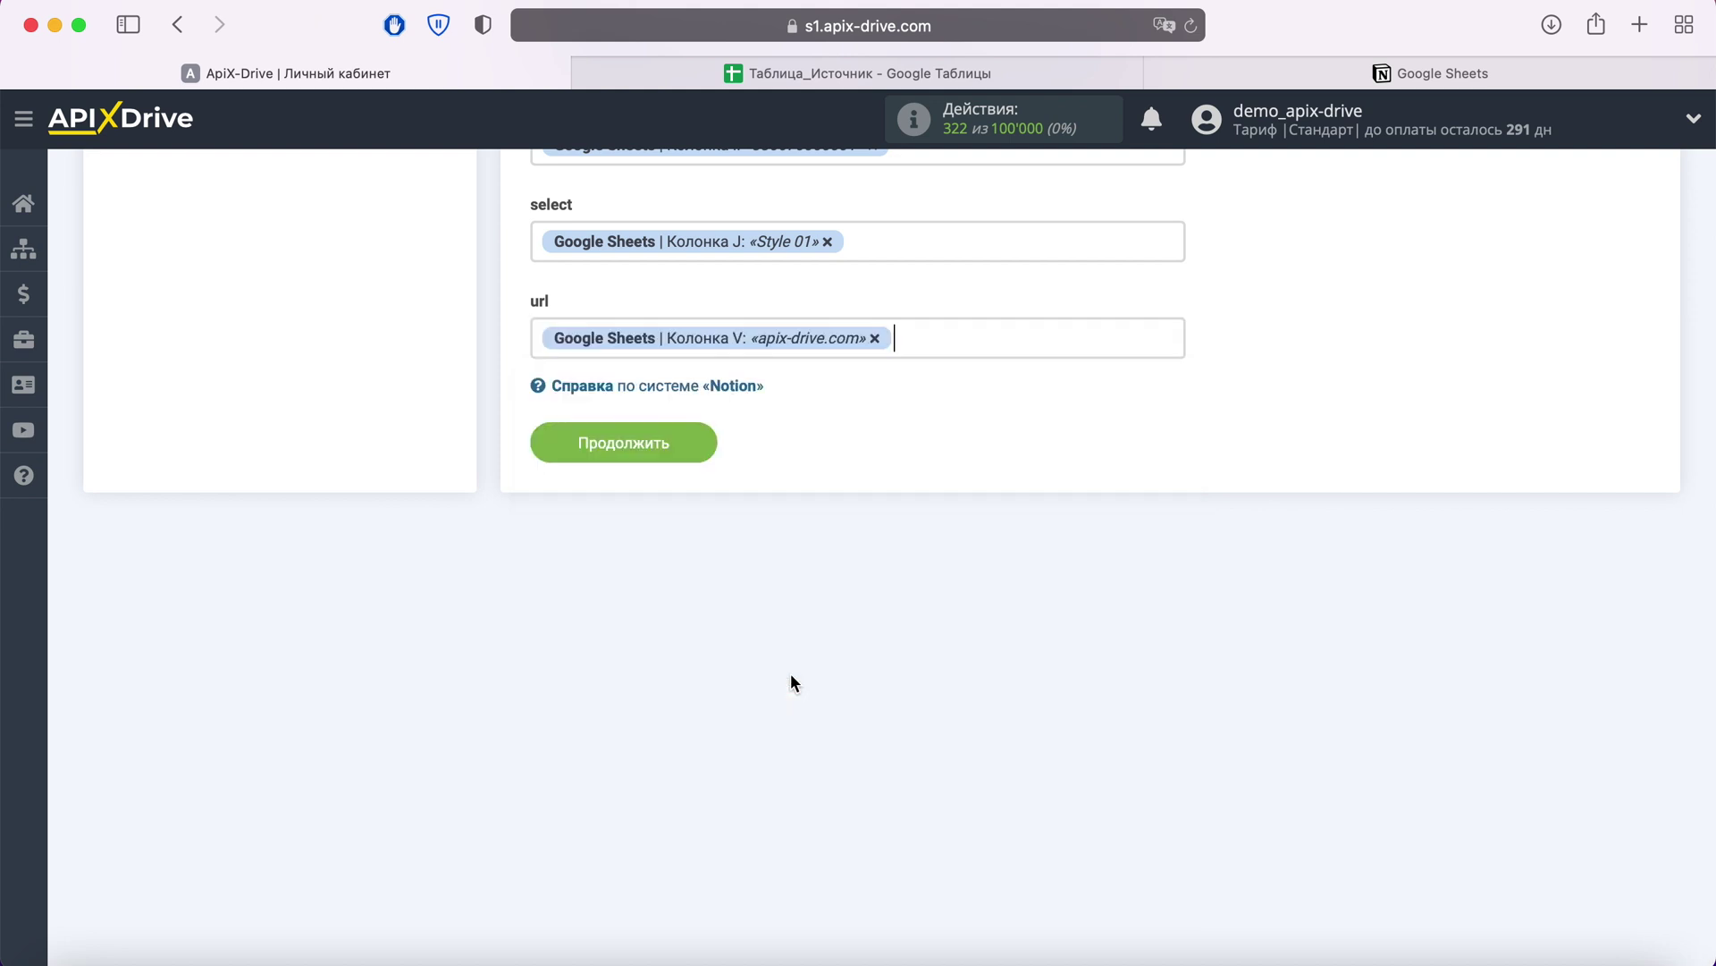
# - Save the mapping, send a test record to Notion, and check it in the database
pyautogui.click(705, 443)
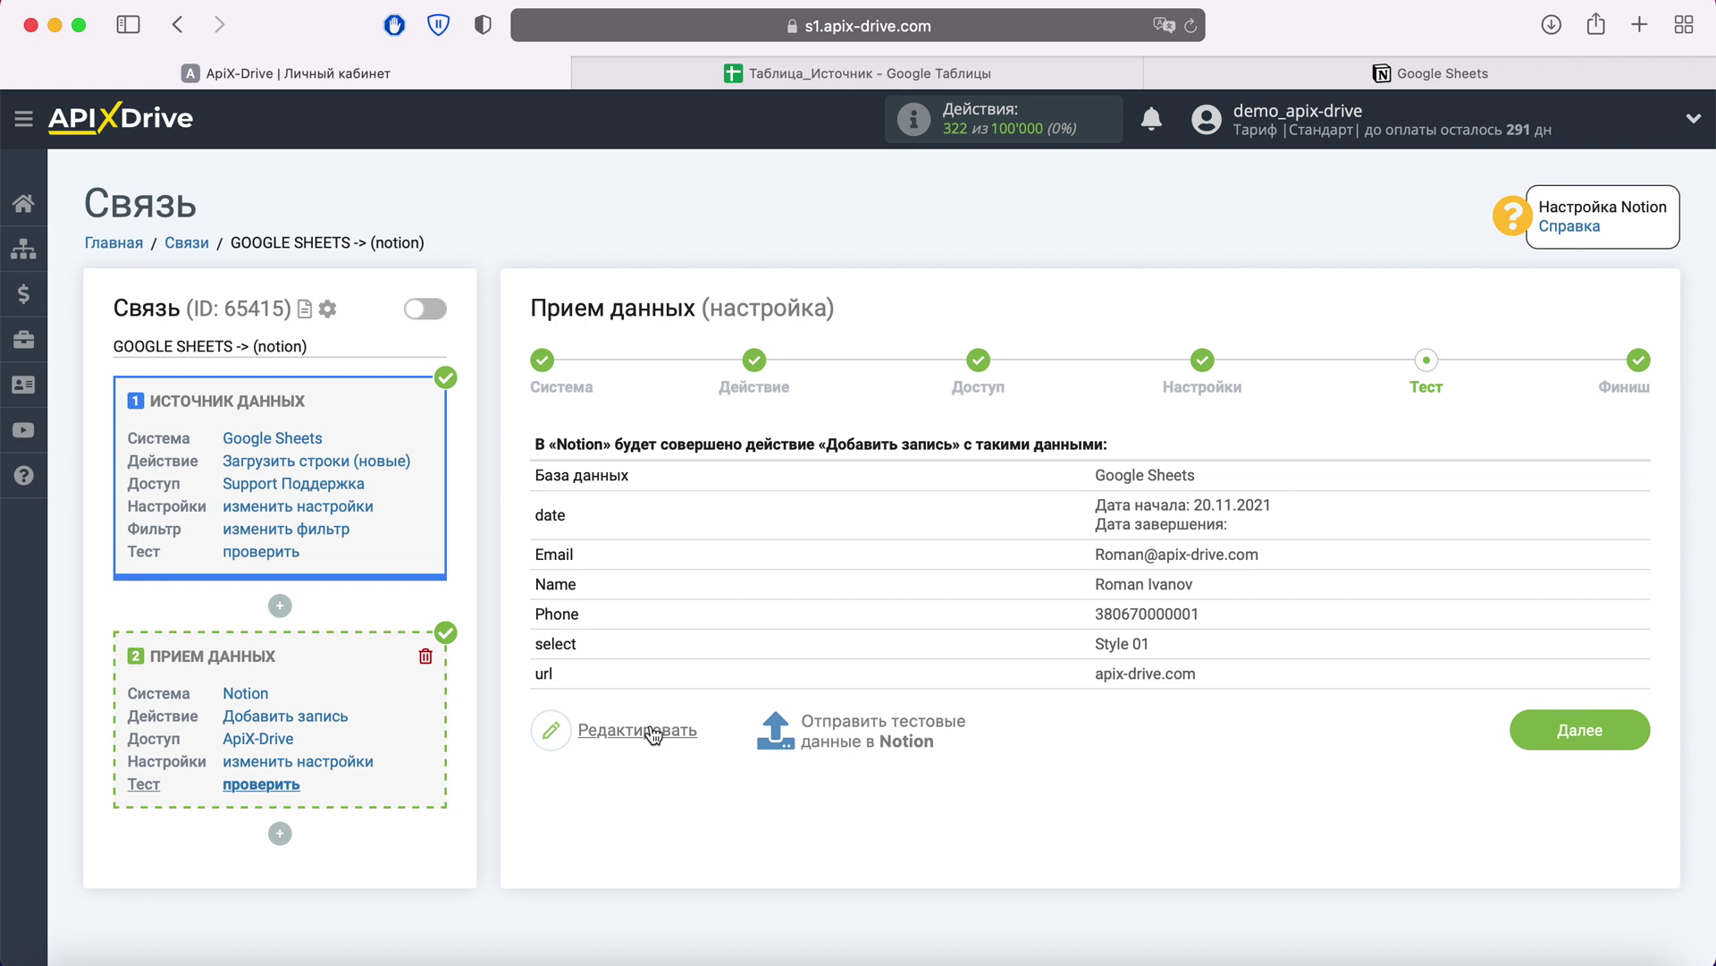
pyautogui.click(853, 740)
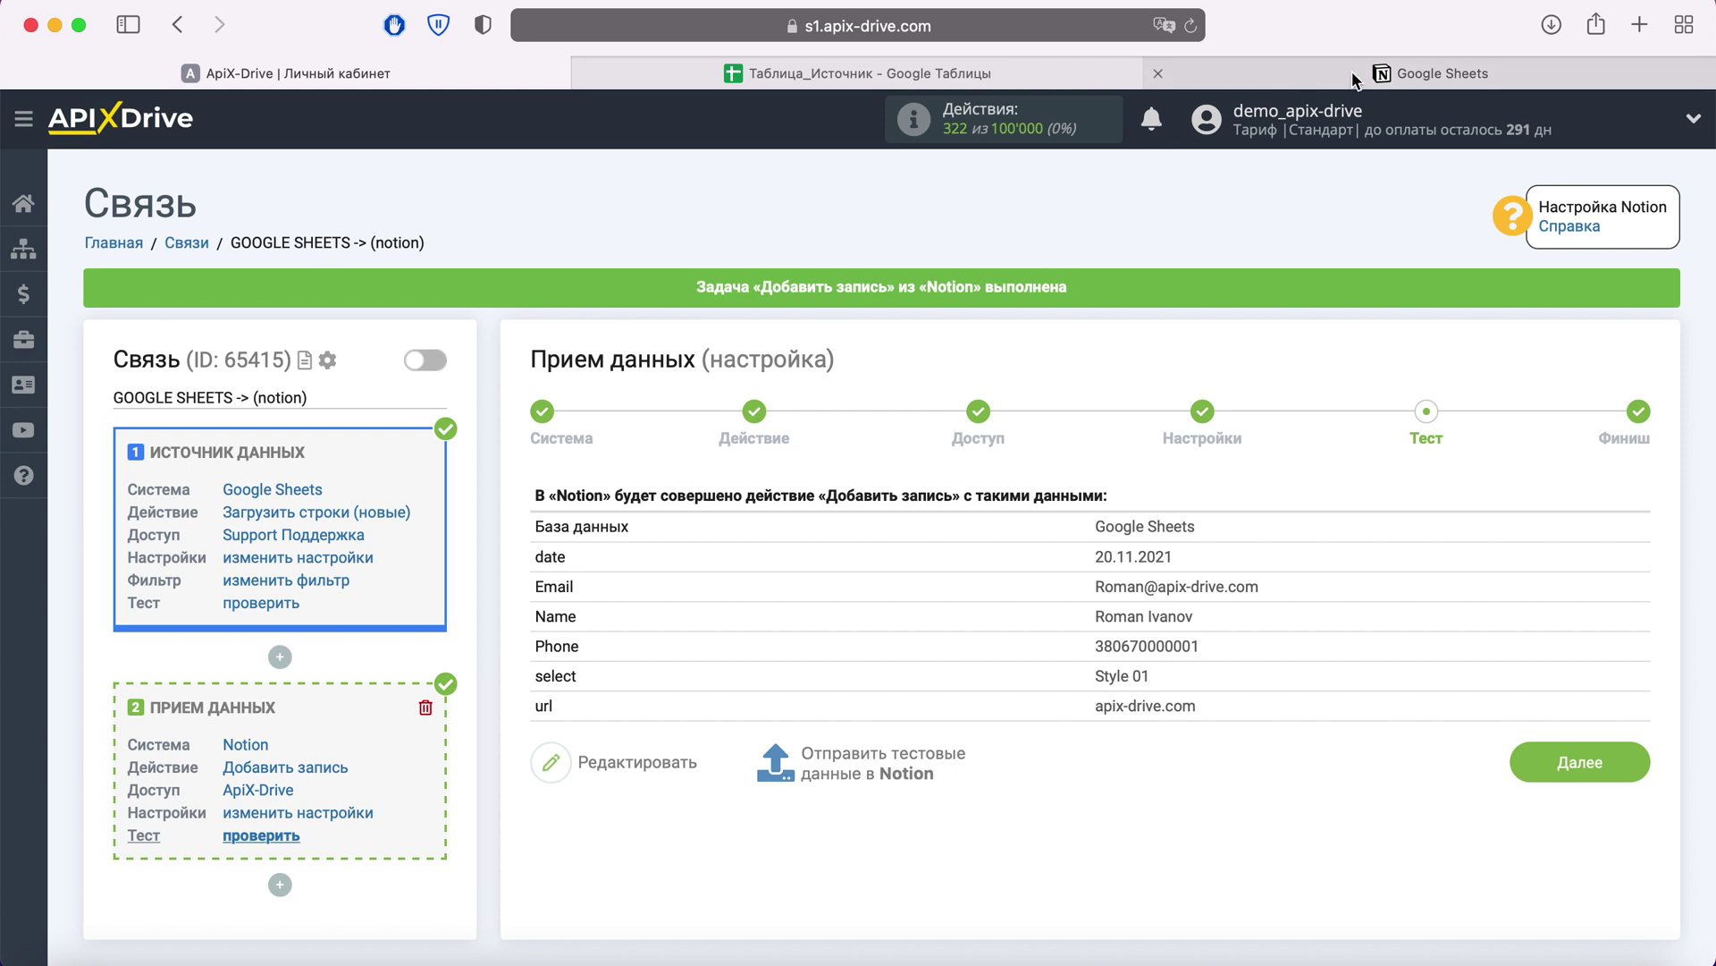
pyautogui.click(1386, 71)
# - Check every column of the test row in the Notion Google Sheets table, then return to ApiX-Drive
pyautogui.hscroll(3, 840, 622)
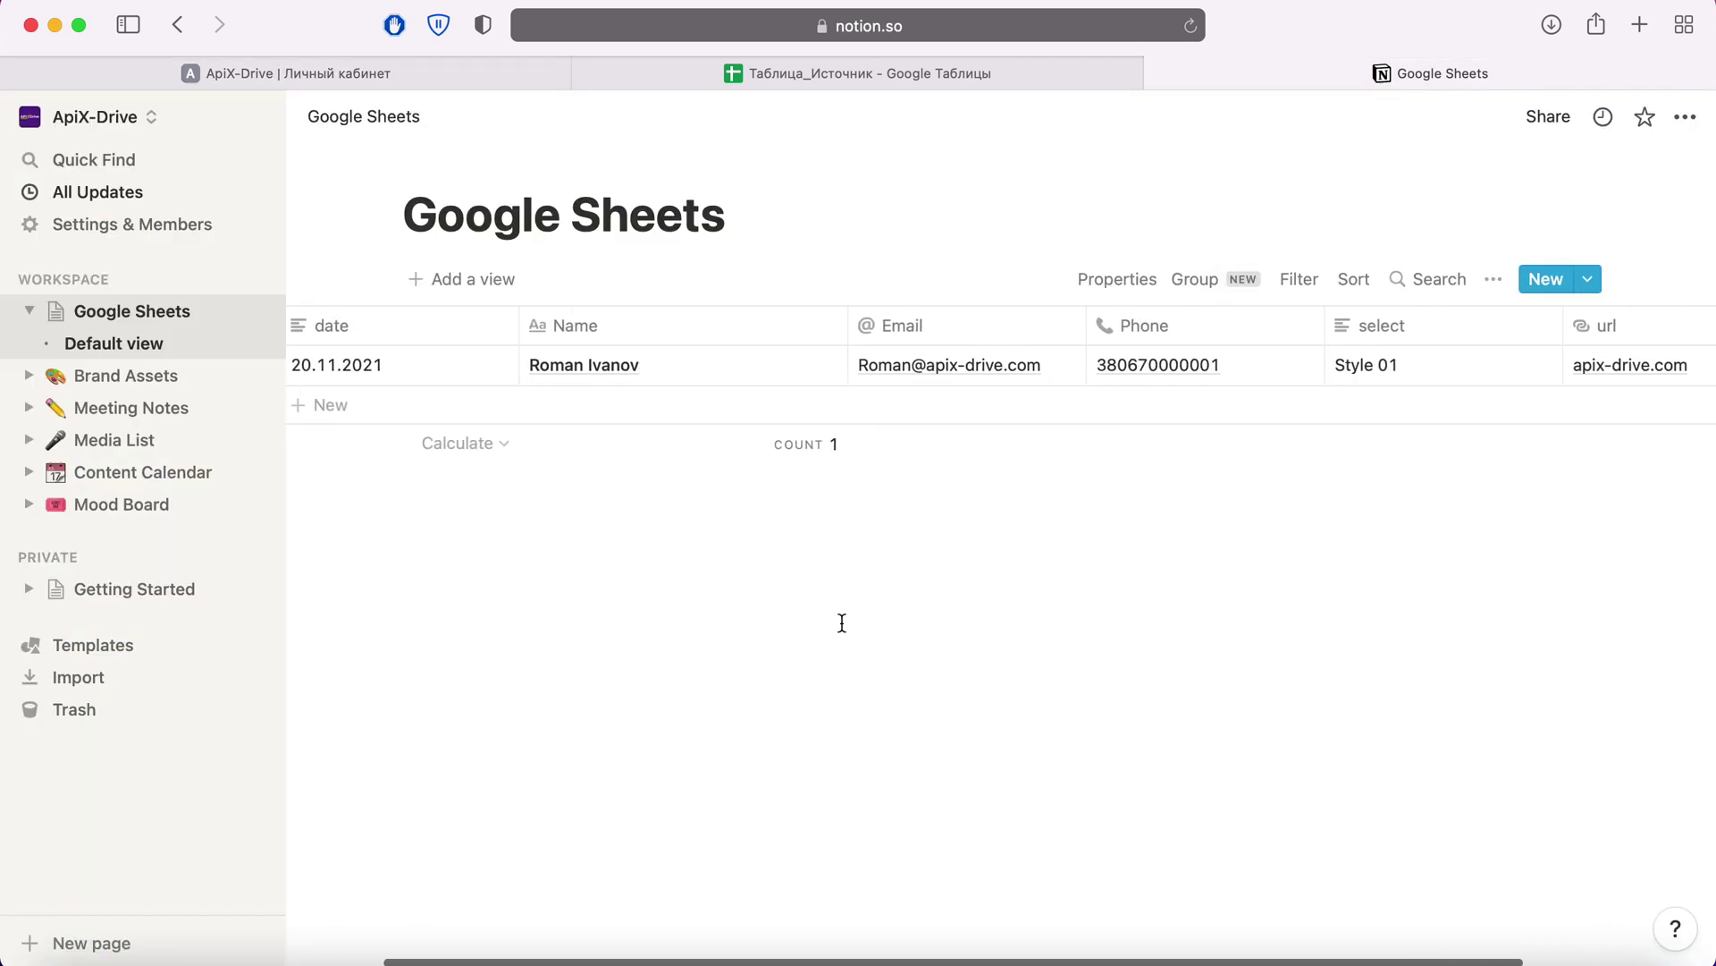
pyautogui.hscroll(2, 840, 622)
pyautogui.hscroll(2, 841, 621)
pyautogui.hscroll(-3, 842, 622)
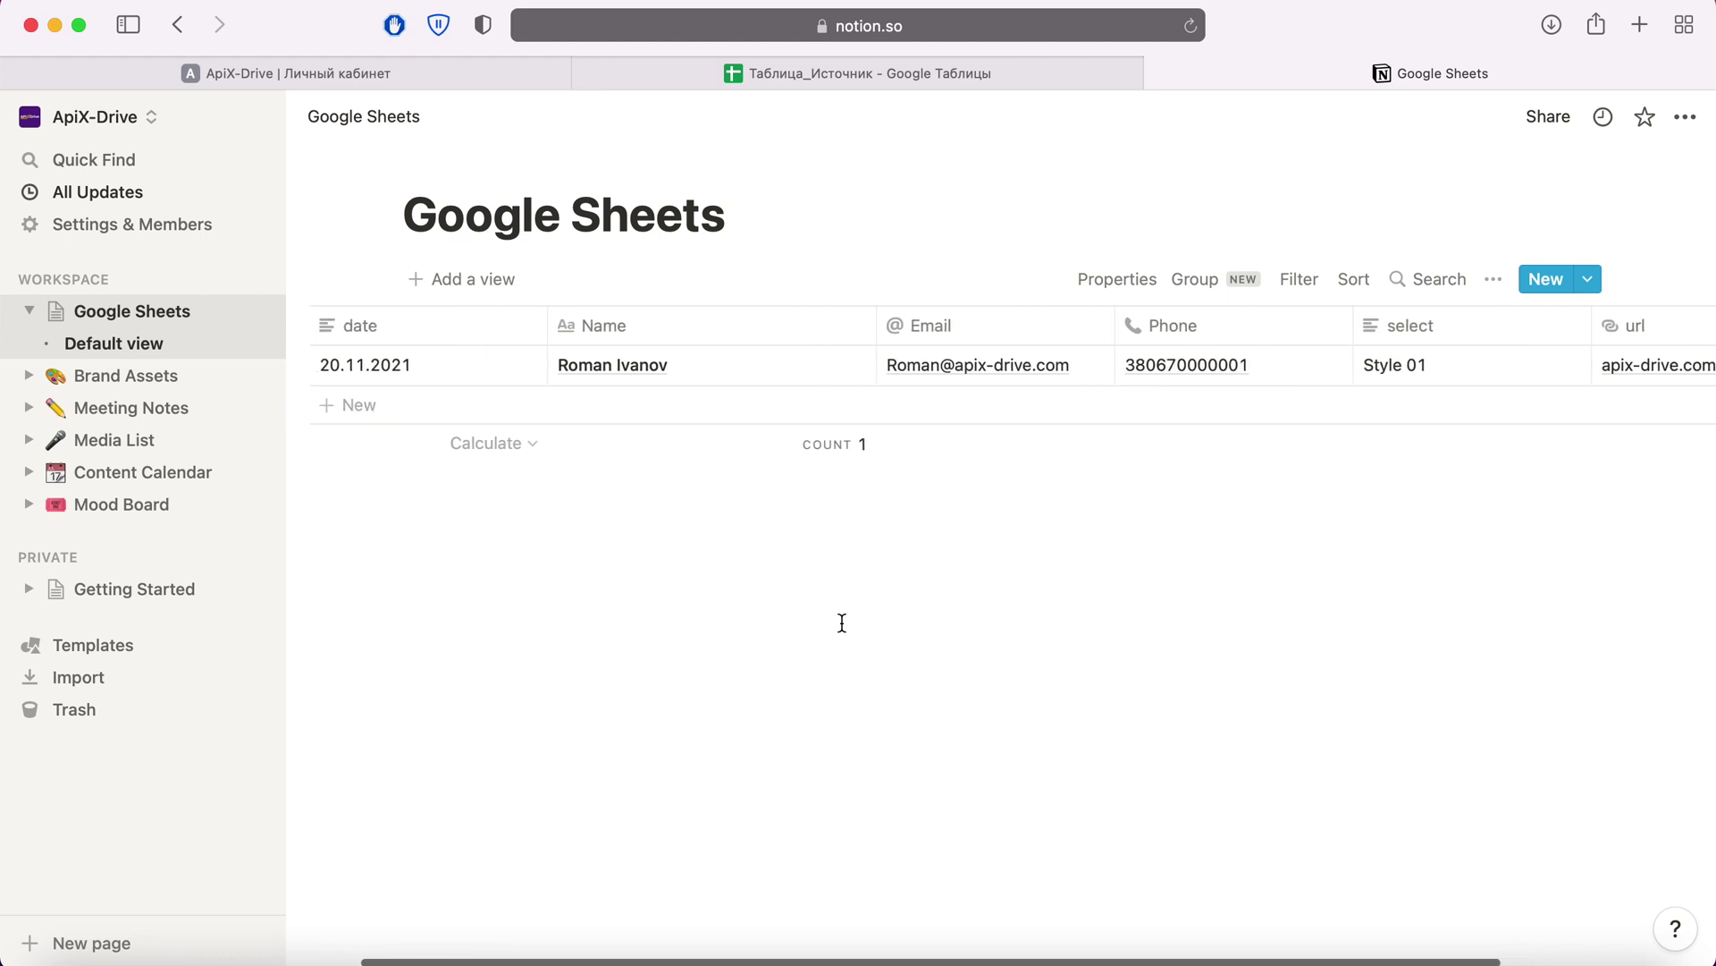
pyautogui.hscroll(-2, 842, 623)
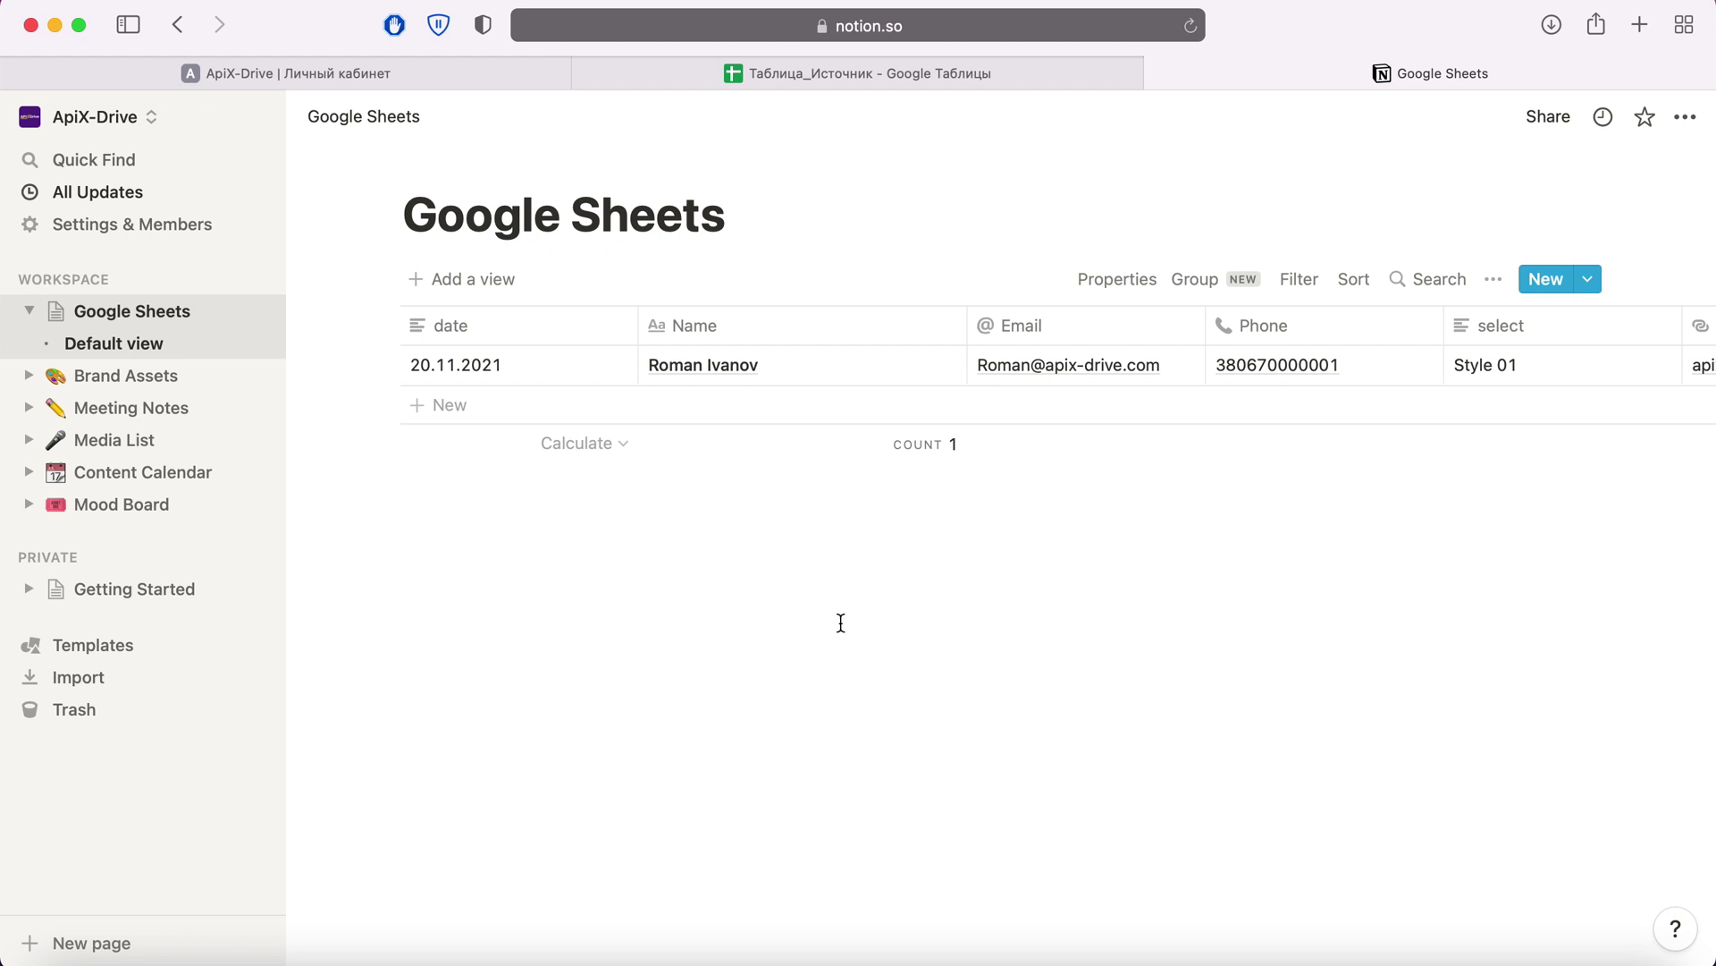
pyautogui.click(345, 69)
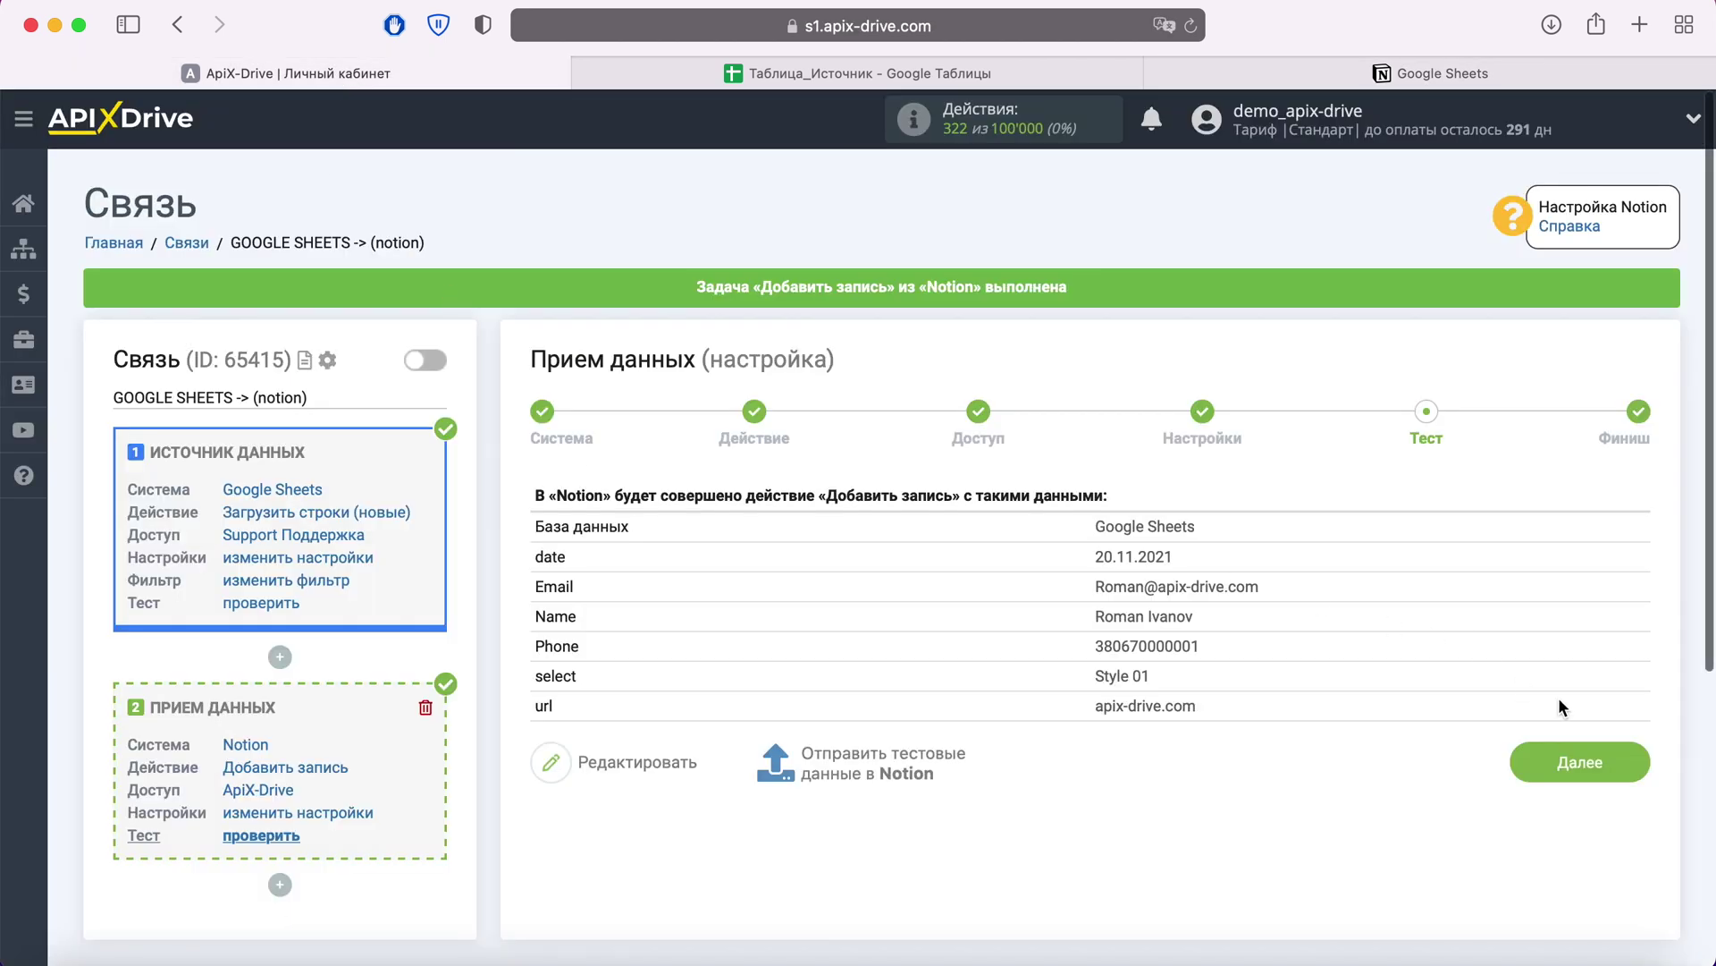
# - Complete the Notion receiver setup and enable auto-update, which defaults to every 10 минут
pyautogui.click(1636, 756)
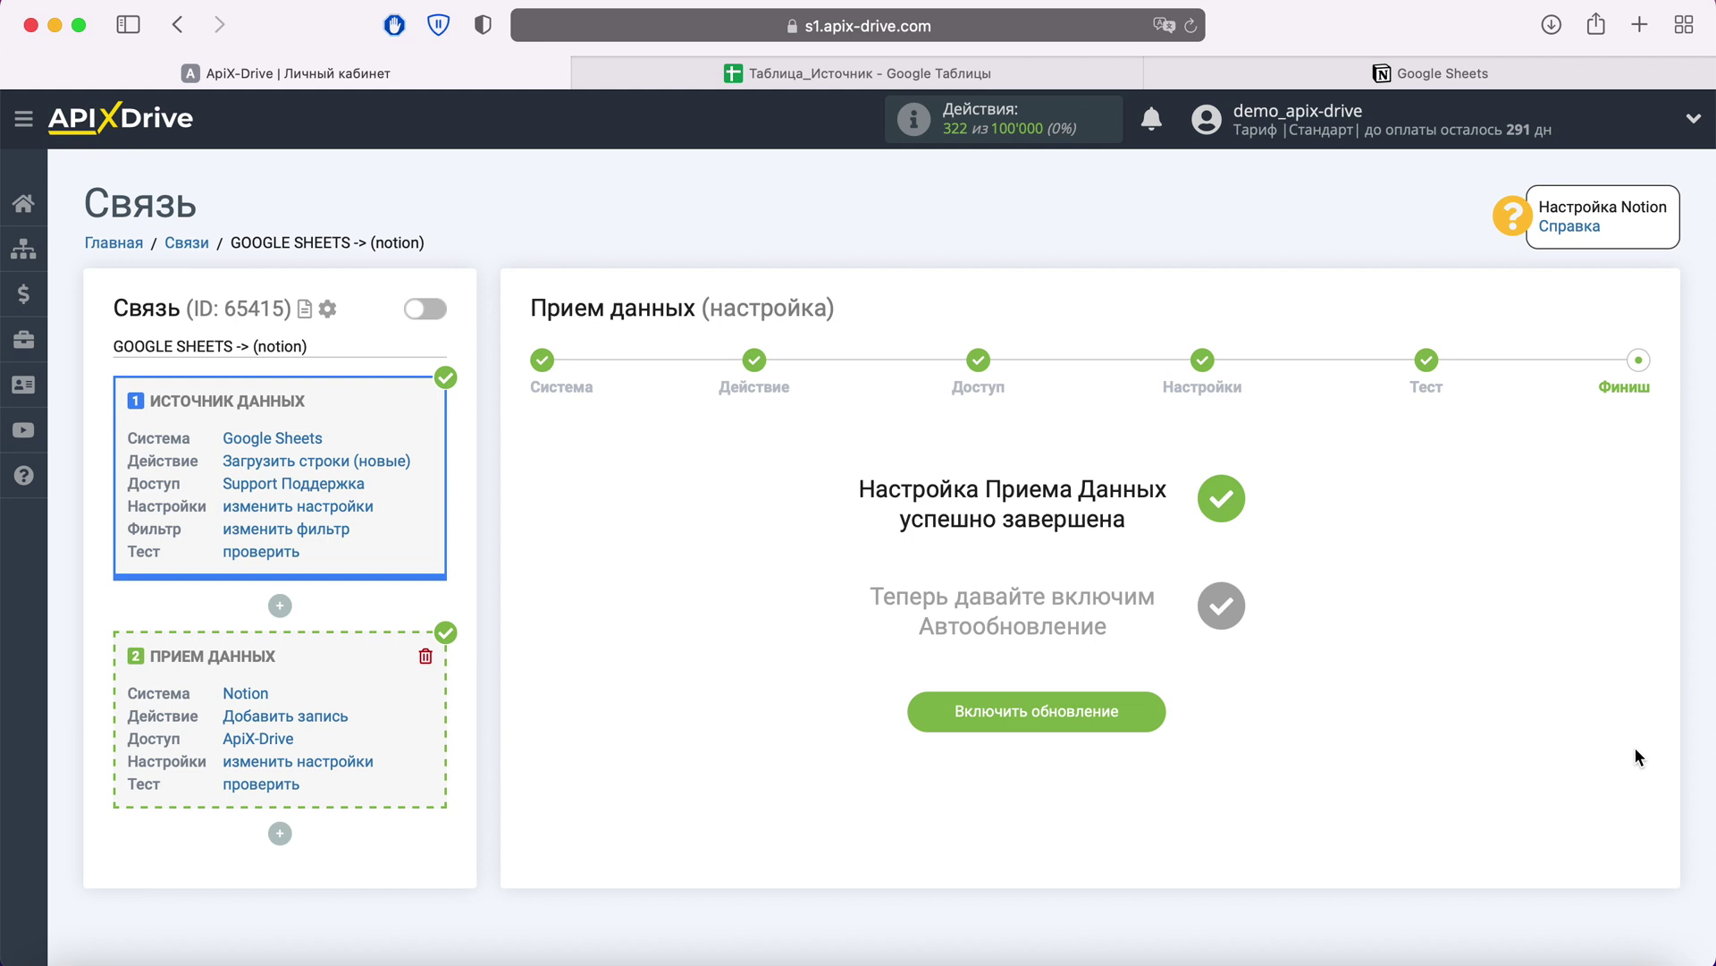
pyautogui.click(1123, 715)
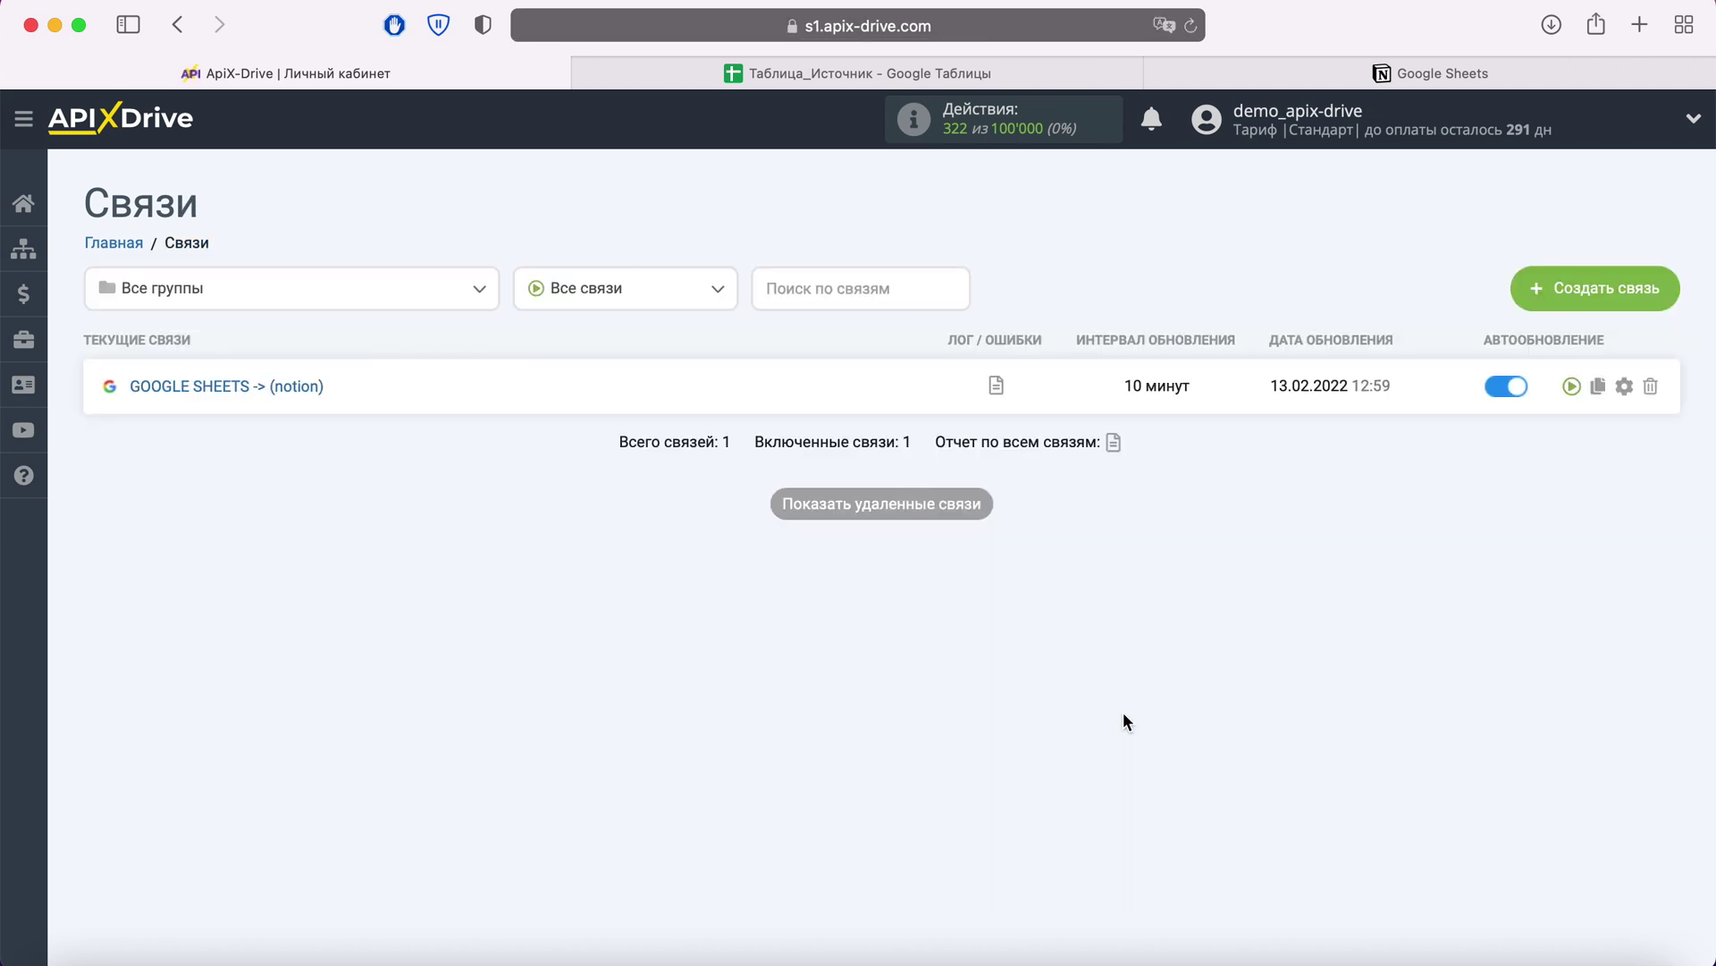
# - Change the GOOGLE SHEETS -> notion connection's Интервал обновления to 5 минут and save
pyautogui.click(1625, 393)
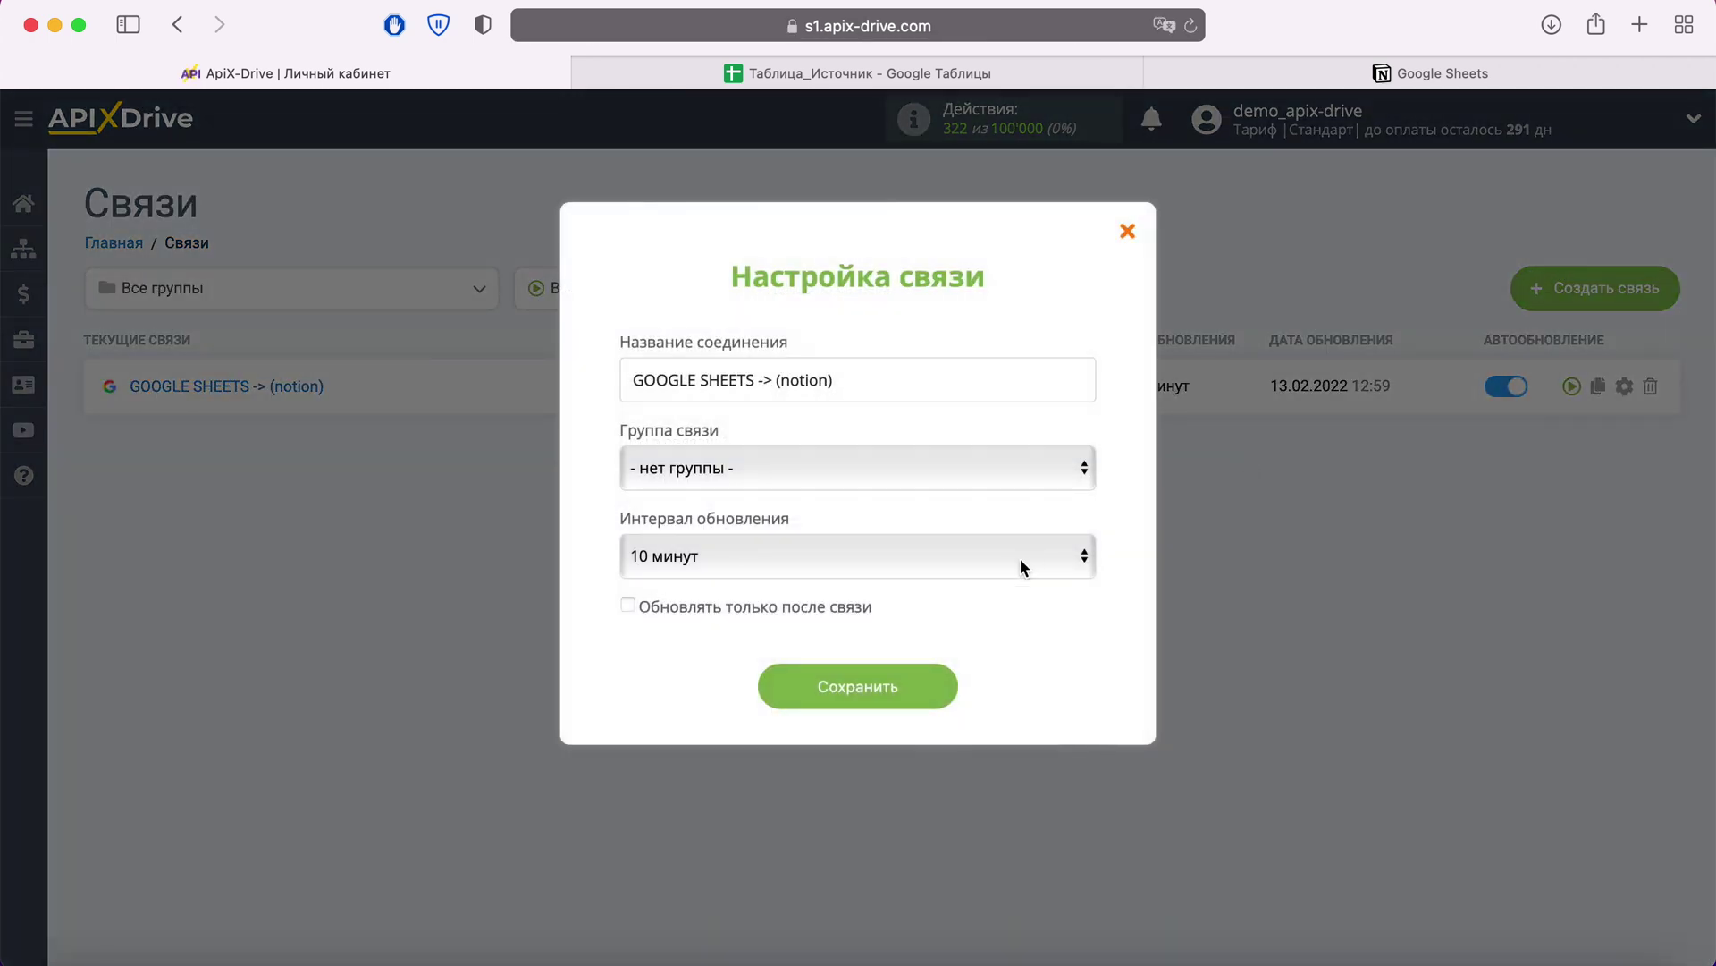
pyautogui.click(1019, 565)
pyautogui.click(877, 523)
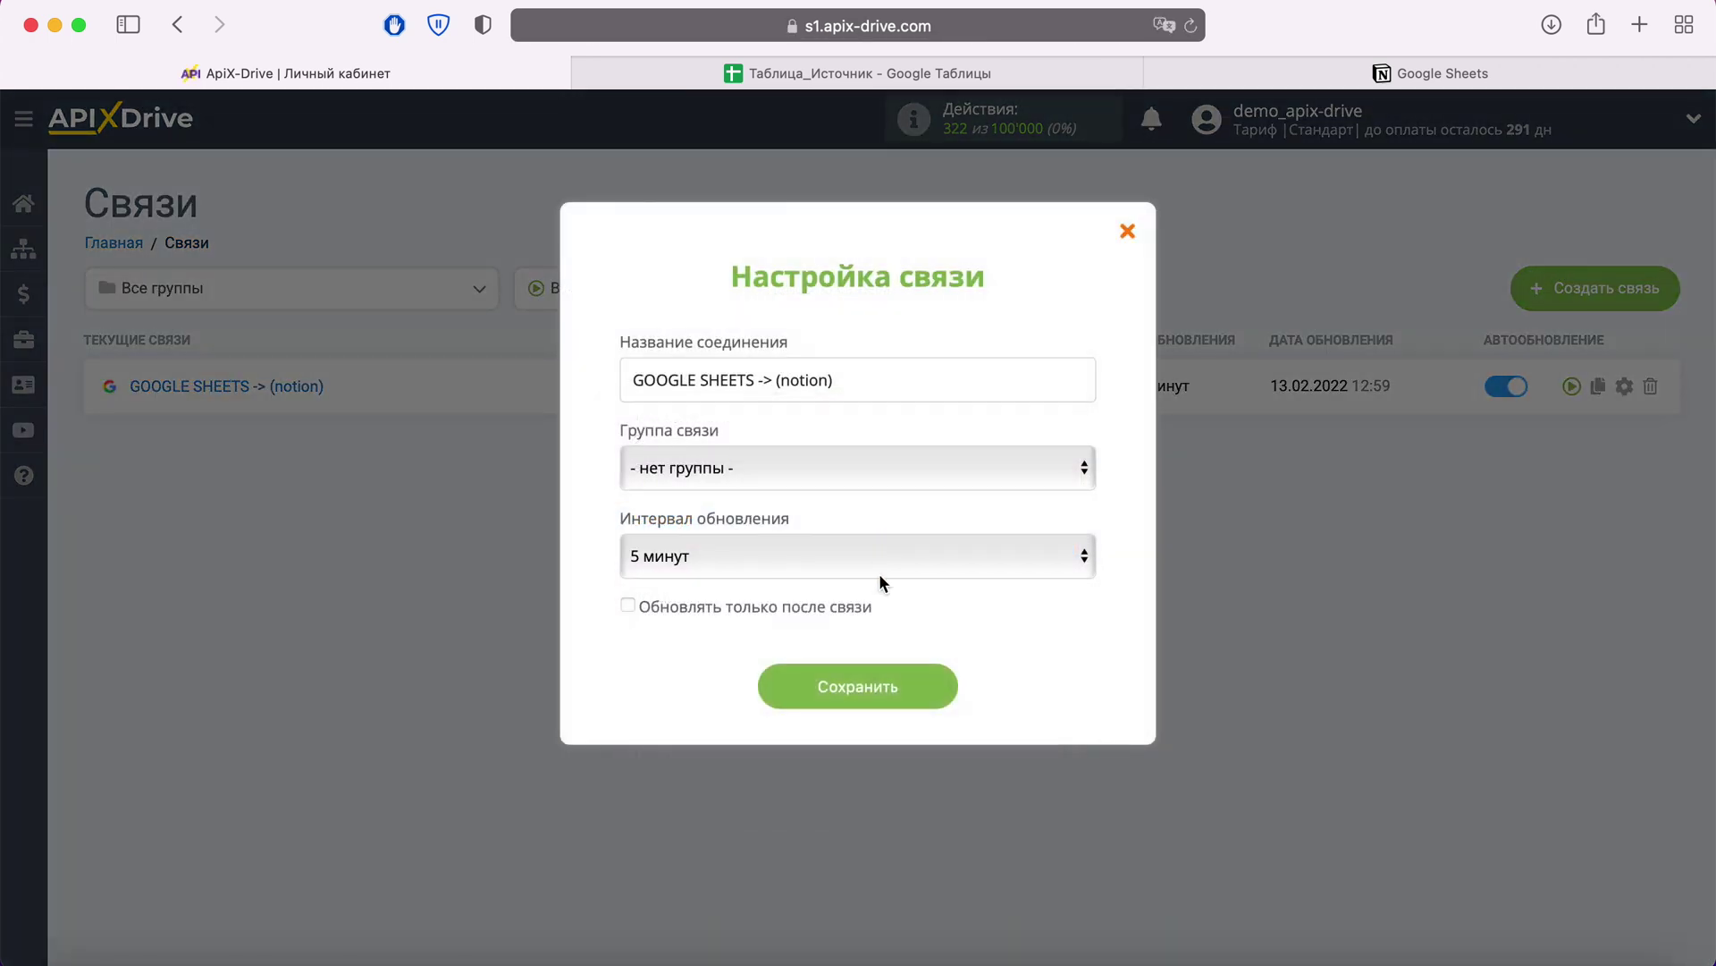
pyautogui.click(940, 685)
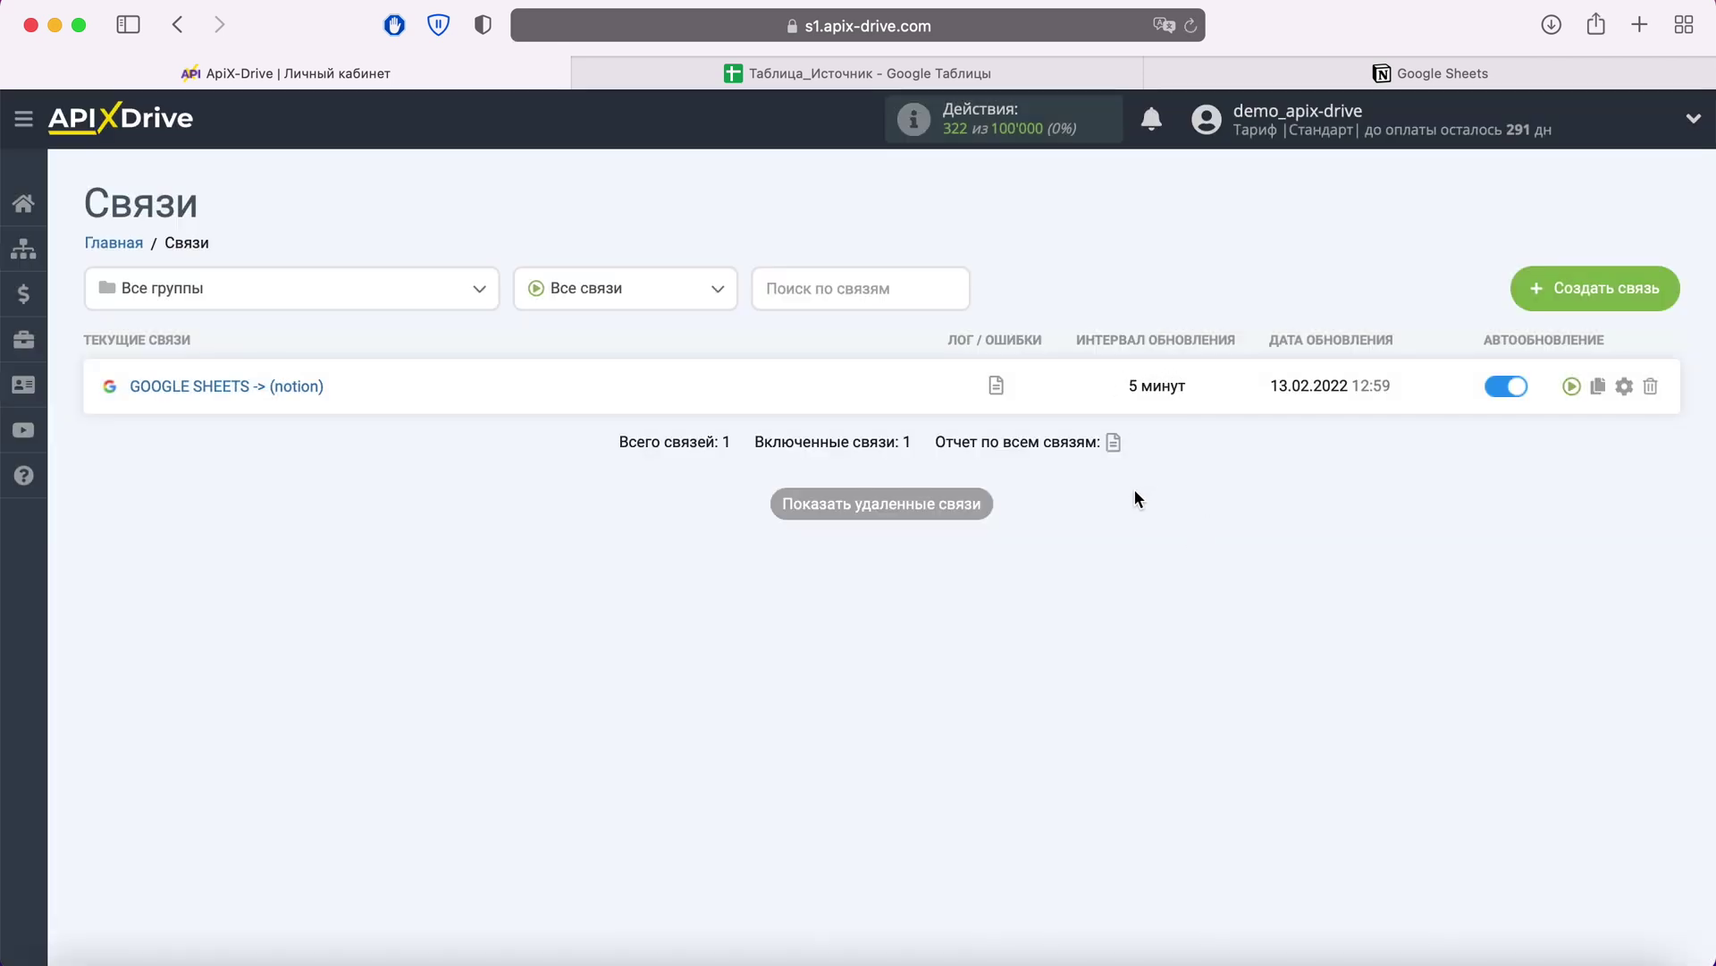